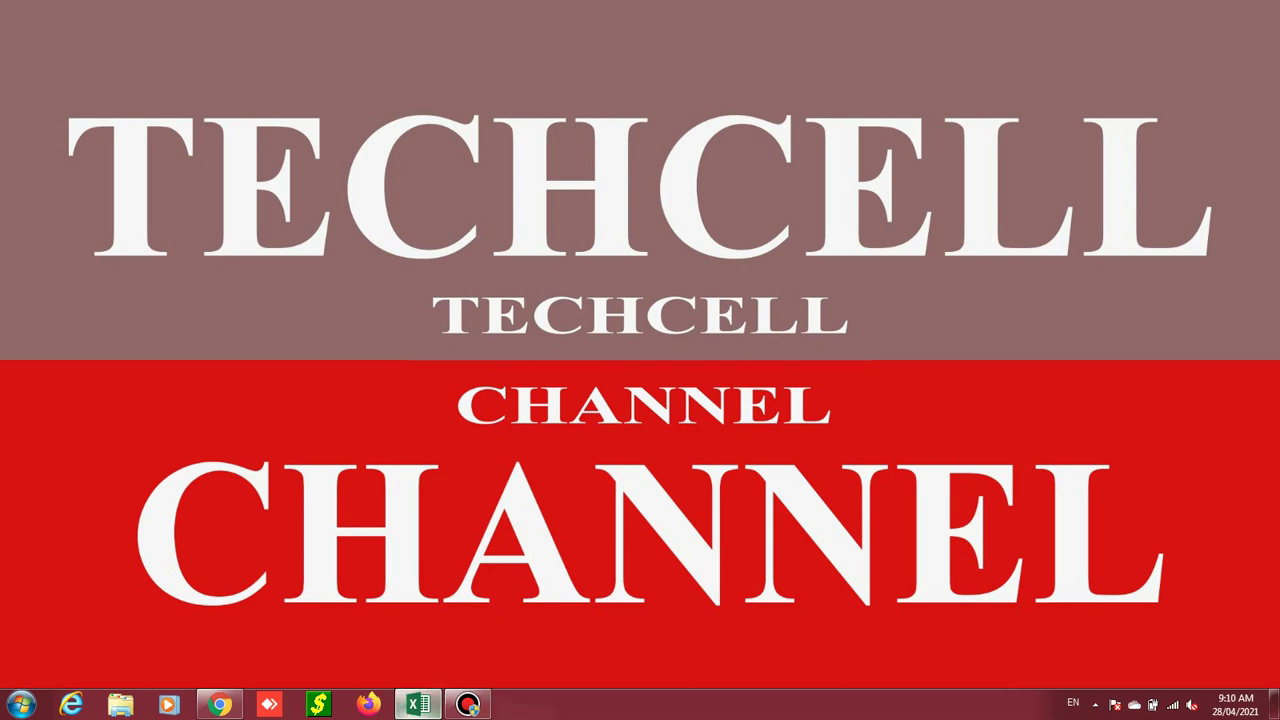
Step: Switch to the TEST workbook and enter the heading 'name' in E5
left_click(418, 705)
left_click(506, 319)
left_click(455, 271)
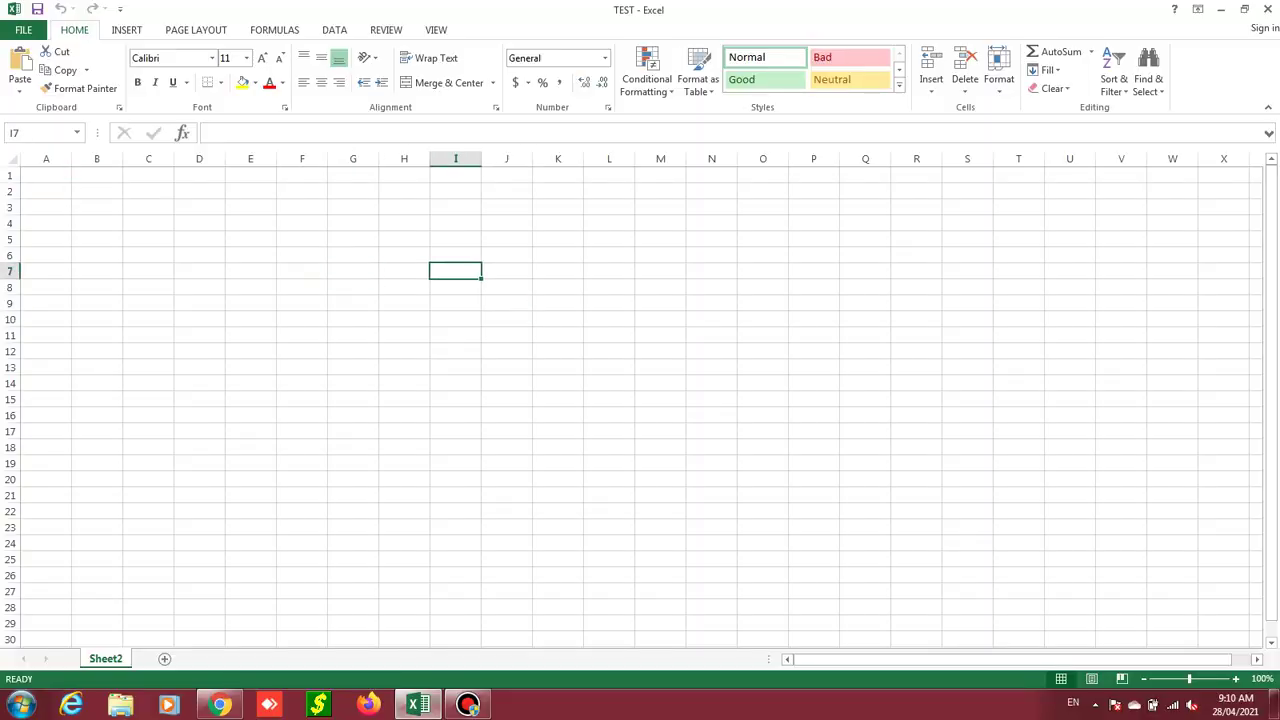
left_click(302, 271)
left_click(250, 239)
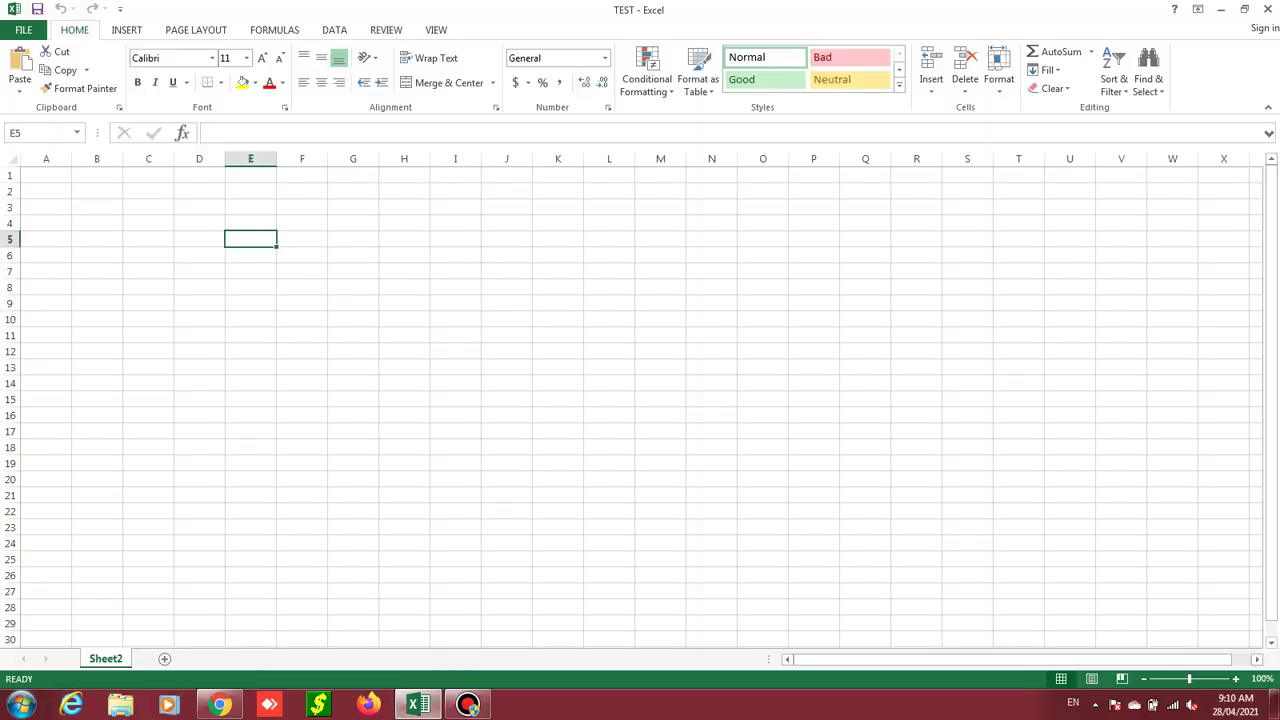
type("name")
key("Return")
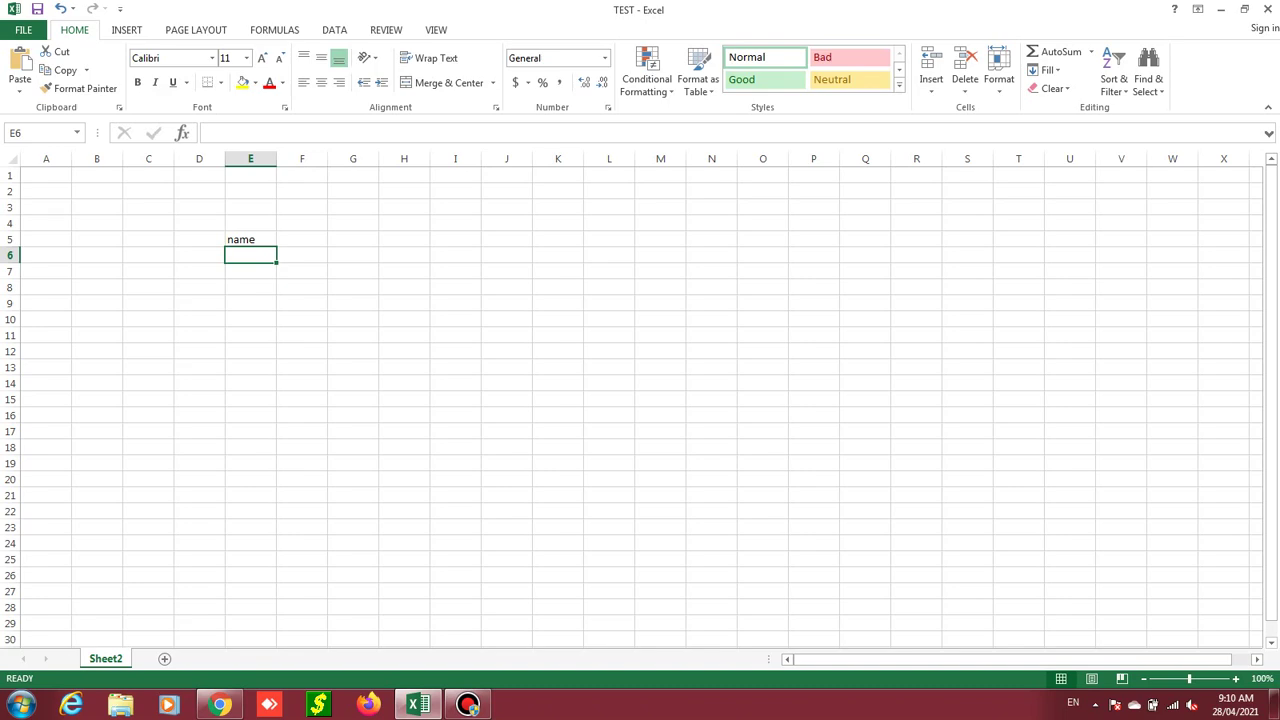
Step: Enter three names below the heading in E6:E8
type("dhaval")
key("Return")
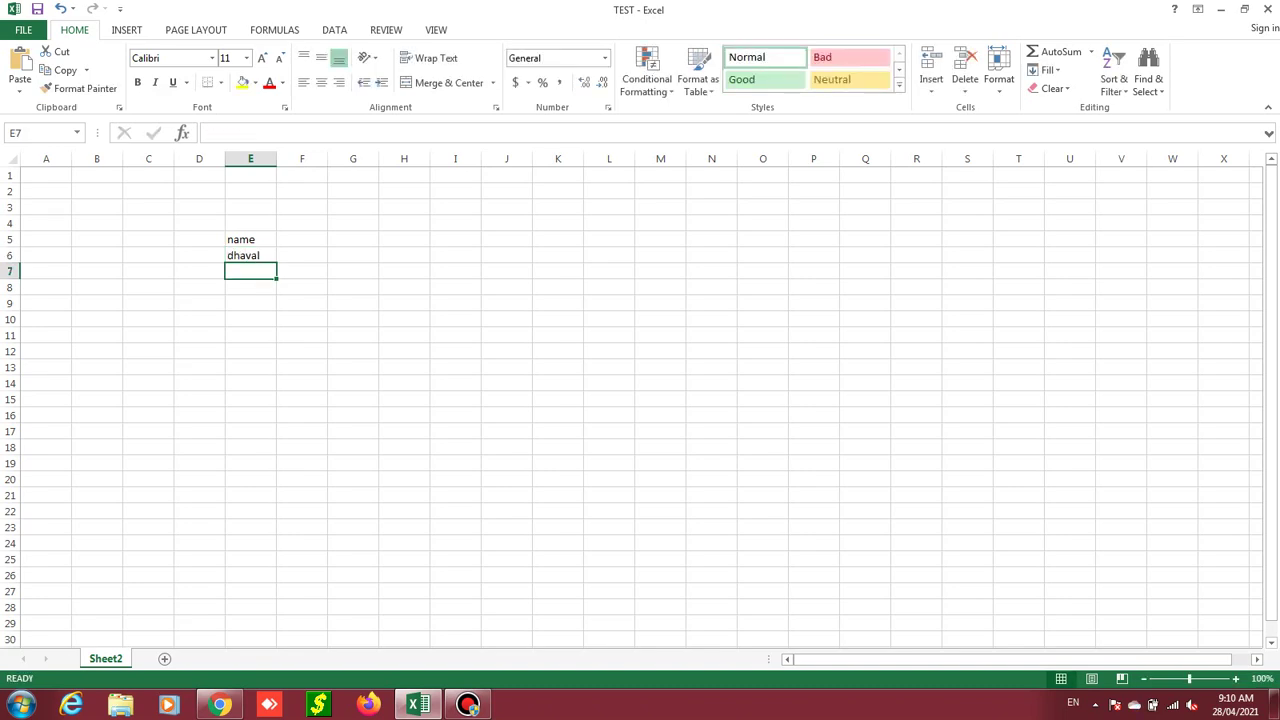
type("naresh")
key("Return")
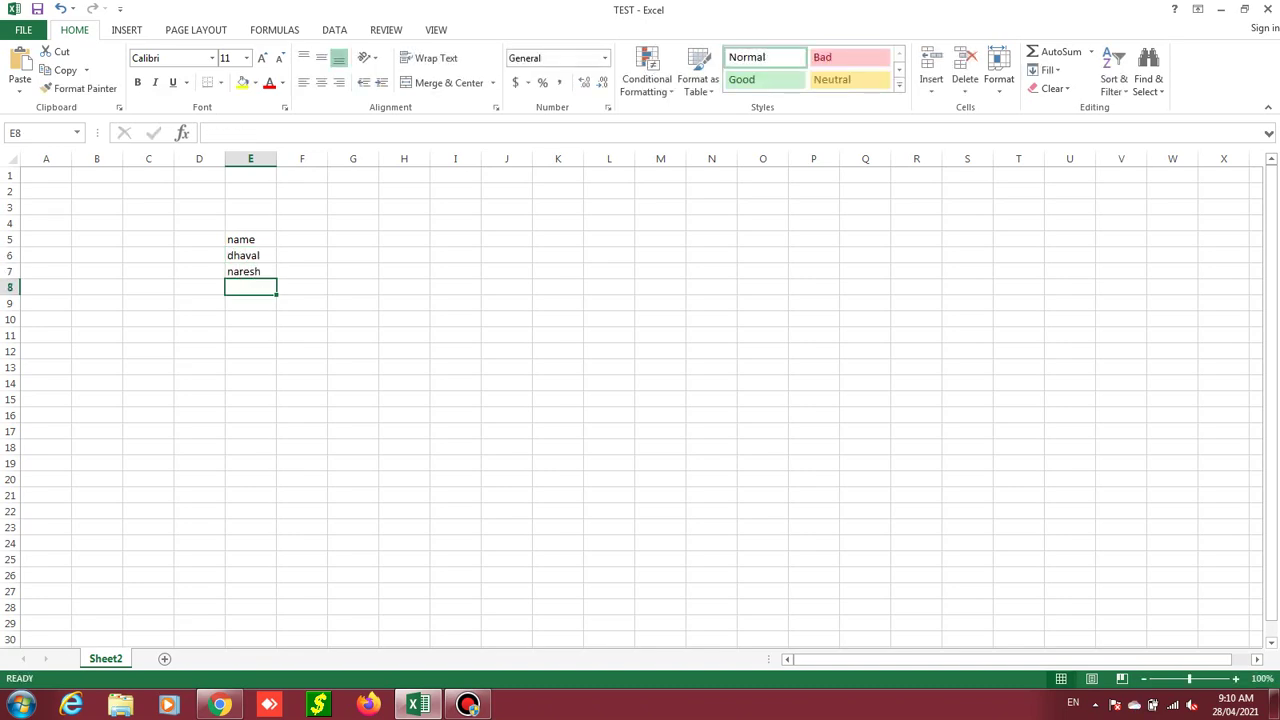
type("alpesh")
key("Return")
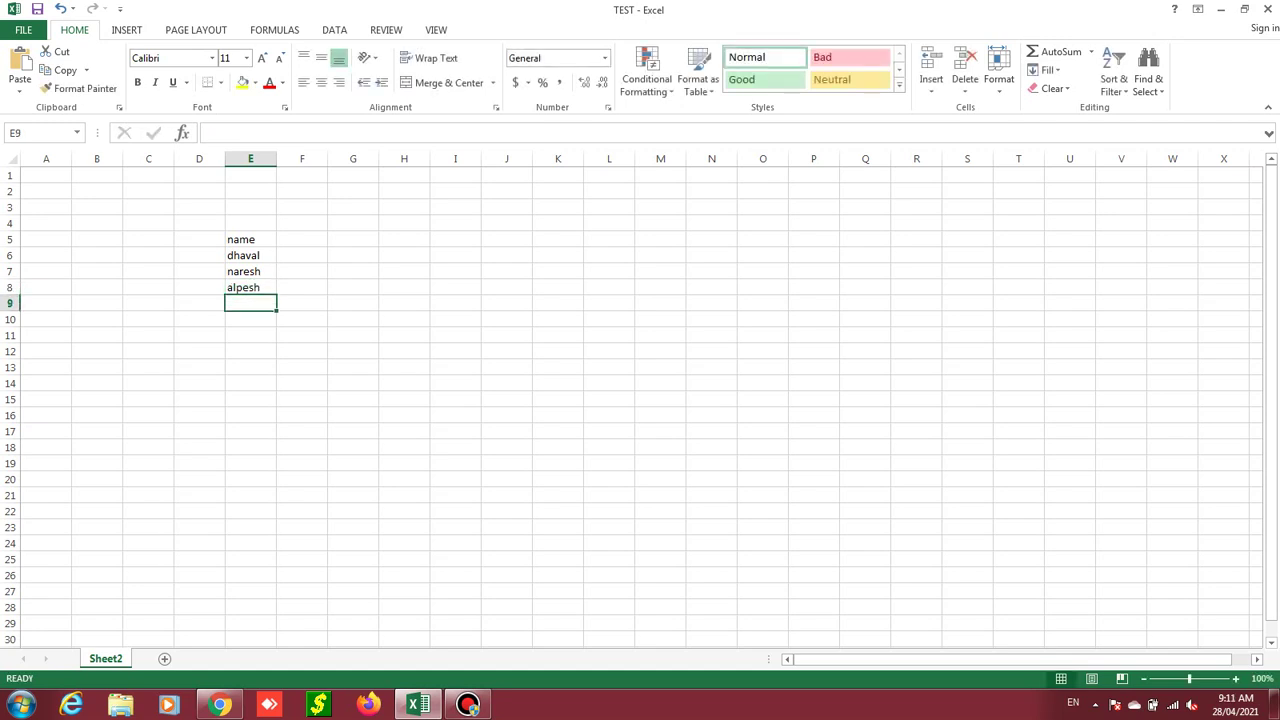
Step: Add the heading 'grade' in F5
left_click(301, 239)
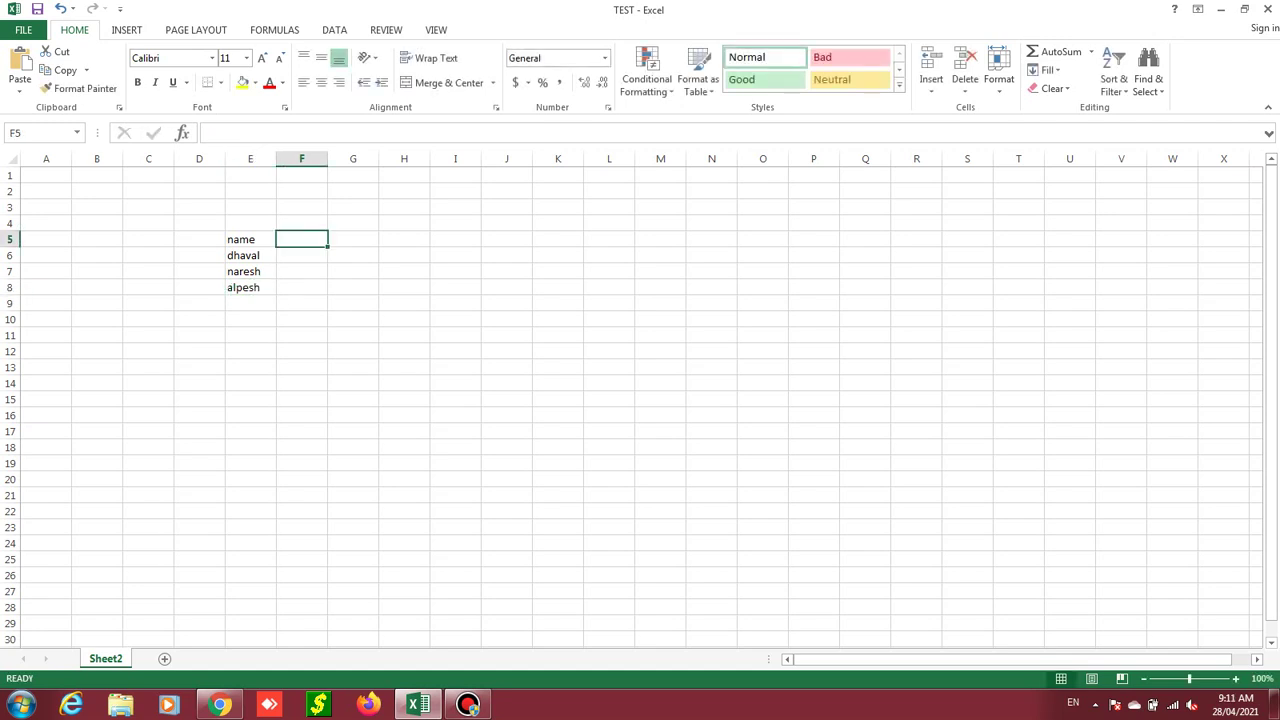
type("grade")
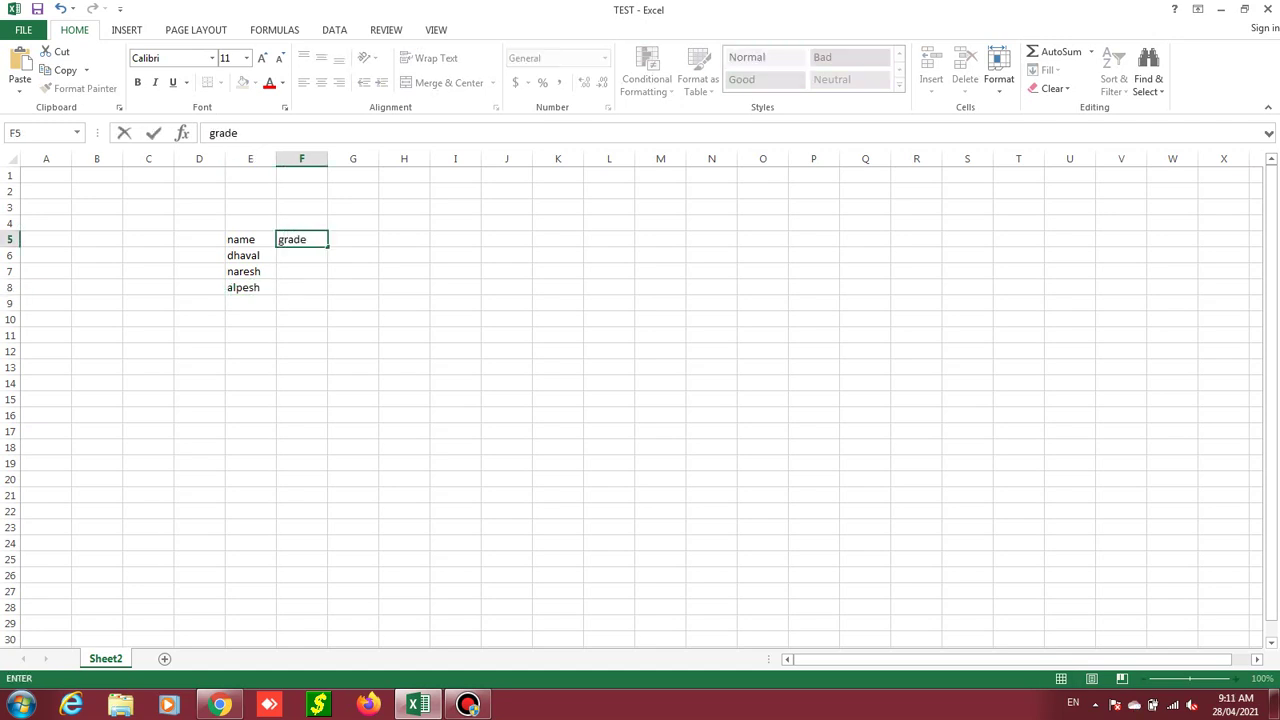
key("Return")
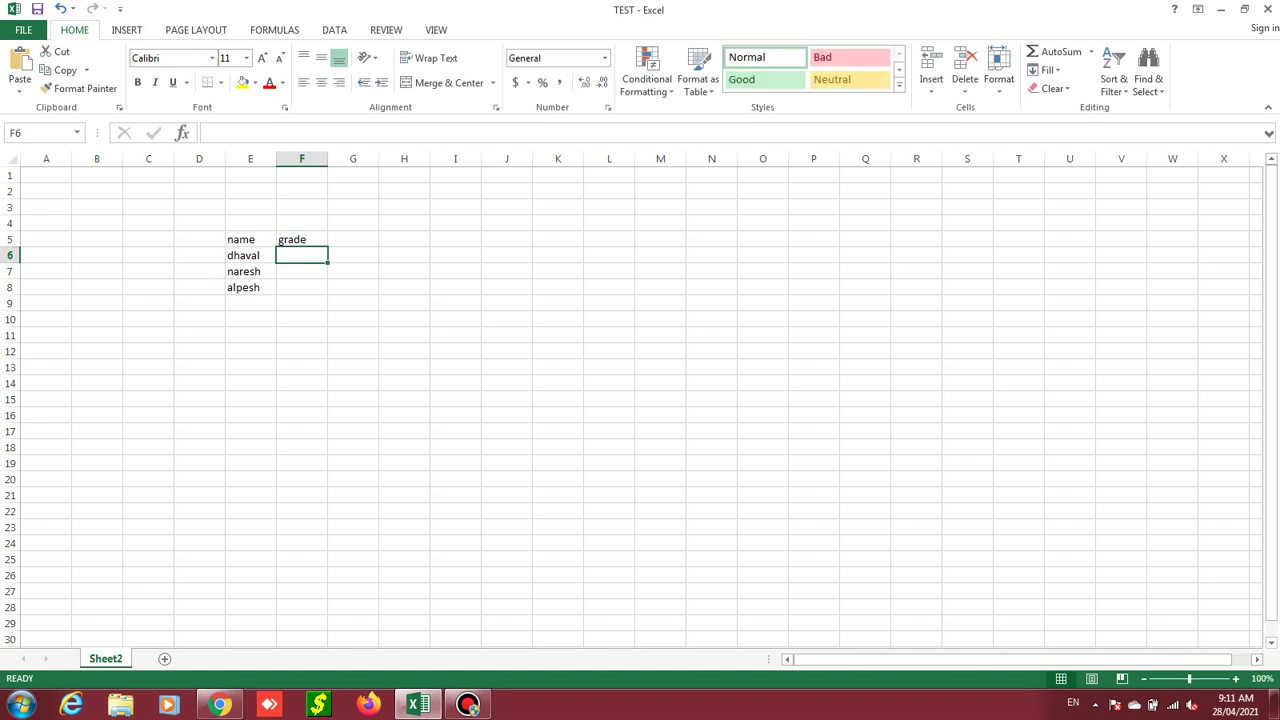
Step: Give F6:F8 a Text length validation rule between minimum 1 and maximum 1
left_click_drag(301, 255, 301, 287)
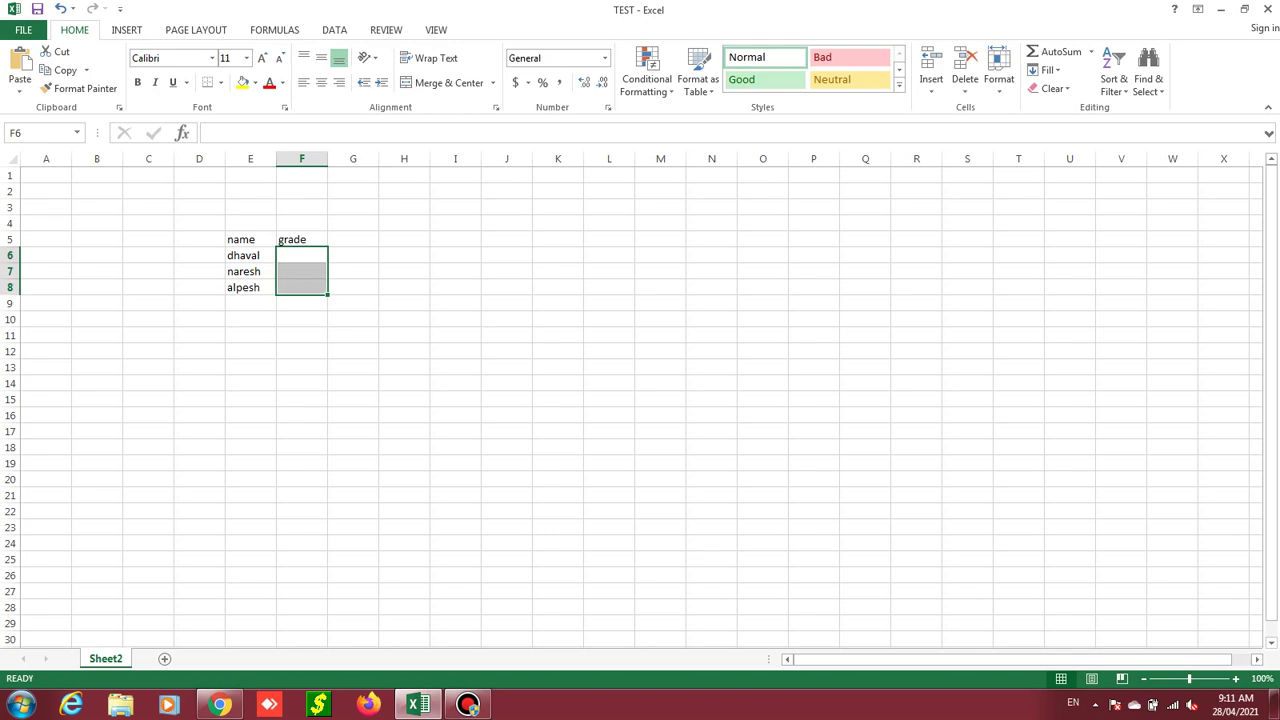
left_click(334, 29)
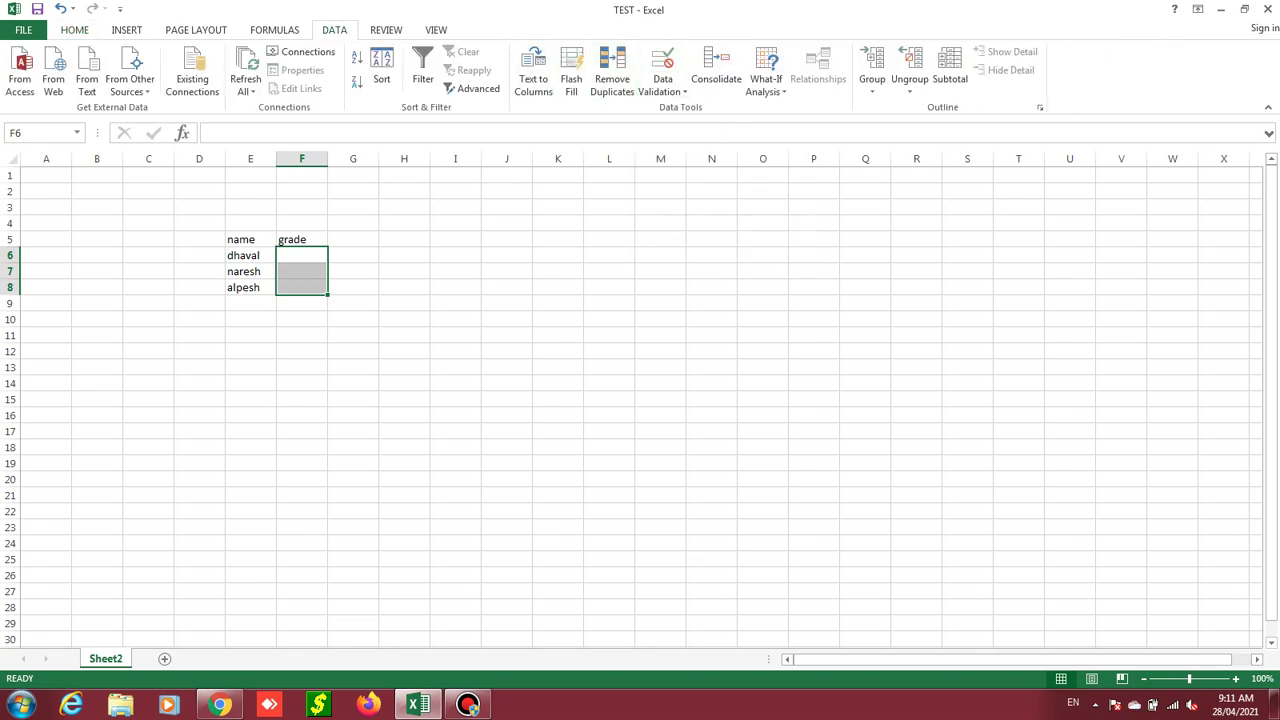
left_click(662, 72)
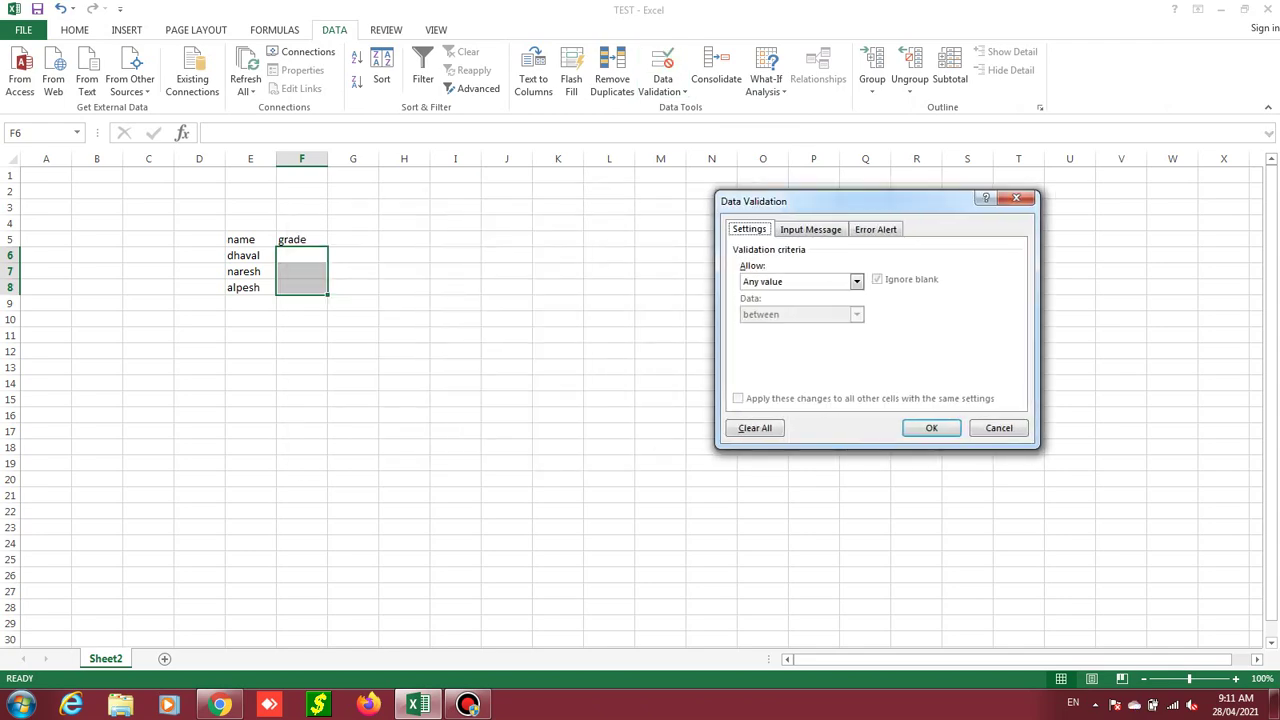
left_click(856, 281)
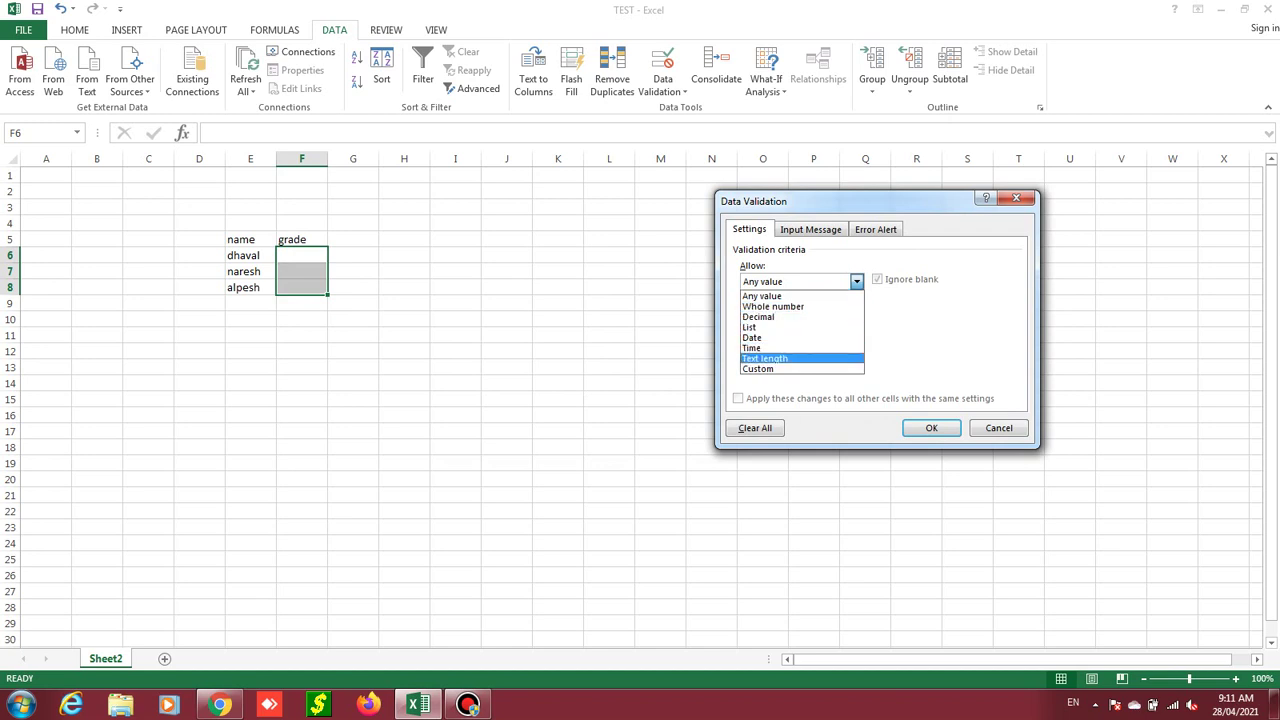
left_click(764, 358)
left_click(743, 346)
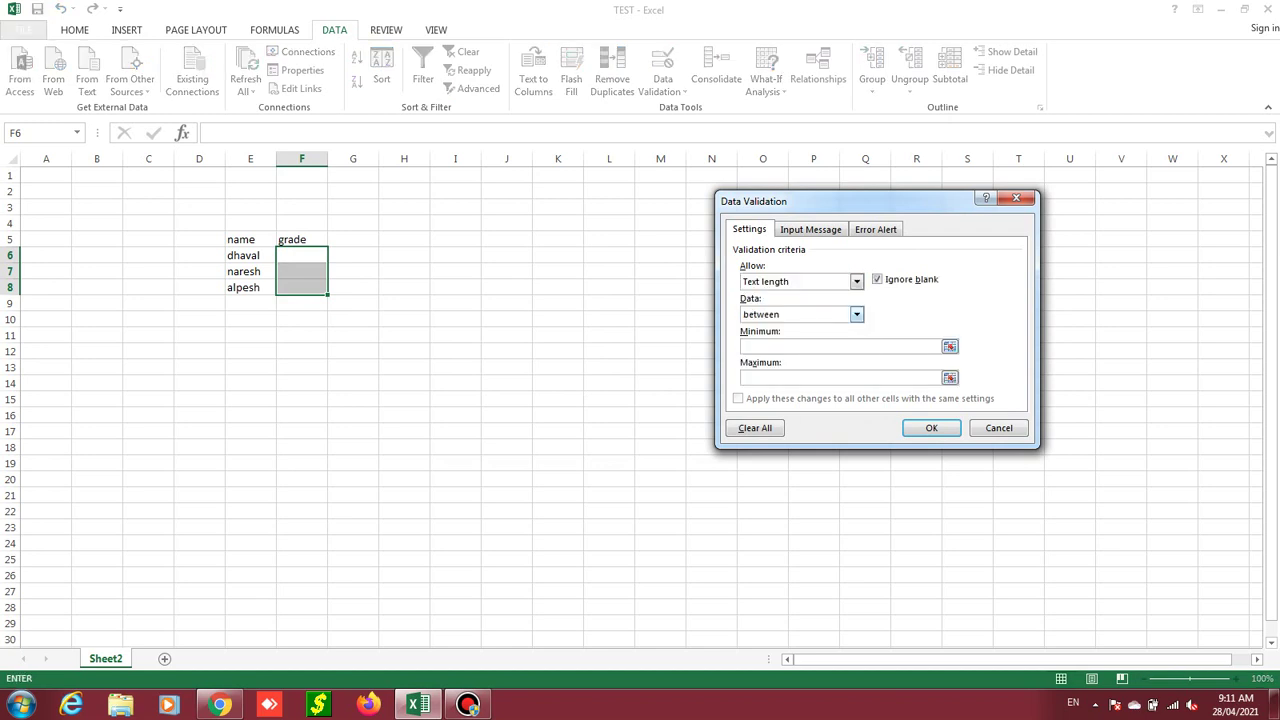
left_click(856, 314)
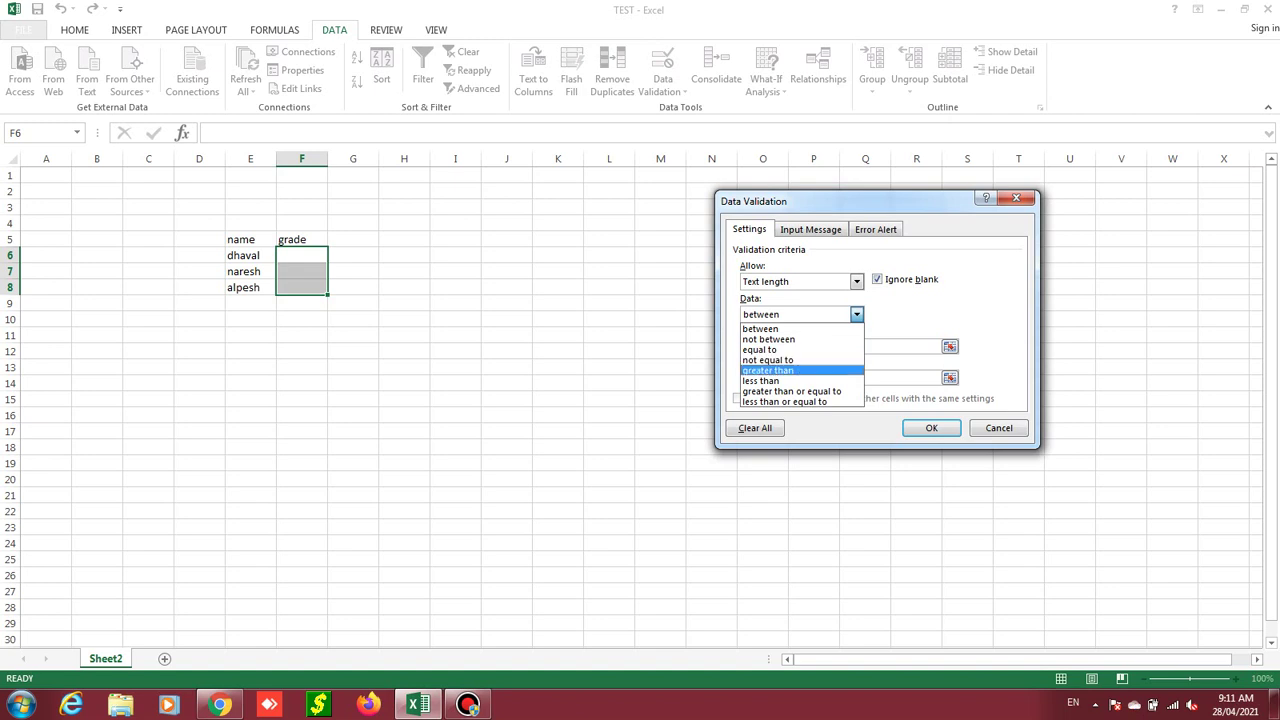
key("Escape")
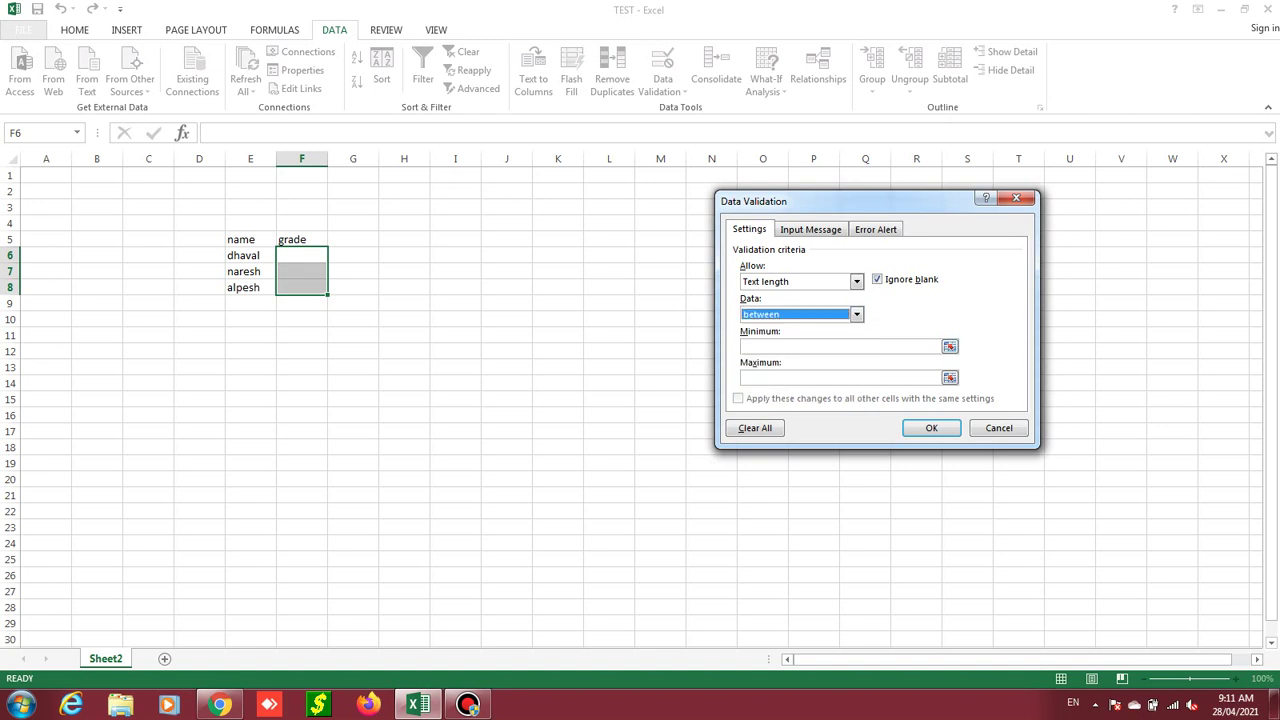
left_click(743, 346)
type("1")
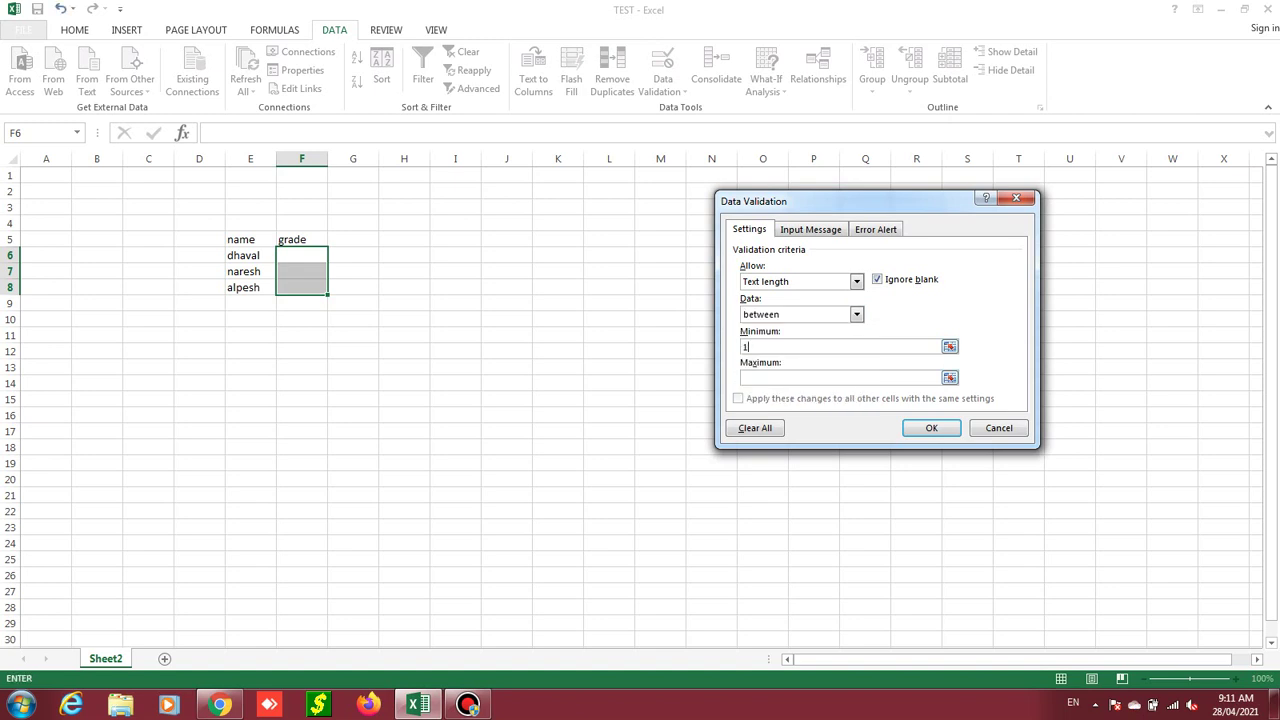
key("Tab")
type("1")
key("Return")
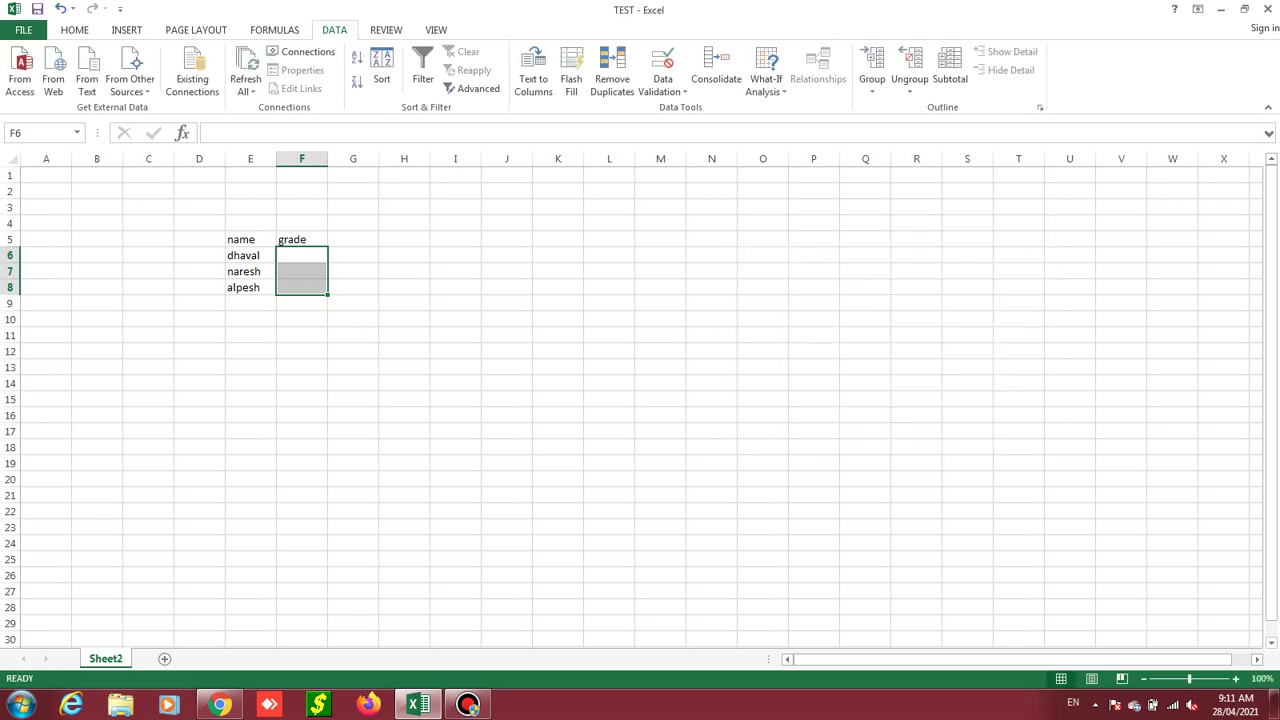
Step: Enter grade 'a' in F6, then try 'dd' in F7 and cancel the rejection
left_click(301, 255)
type("a")
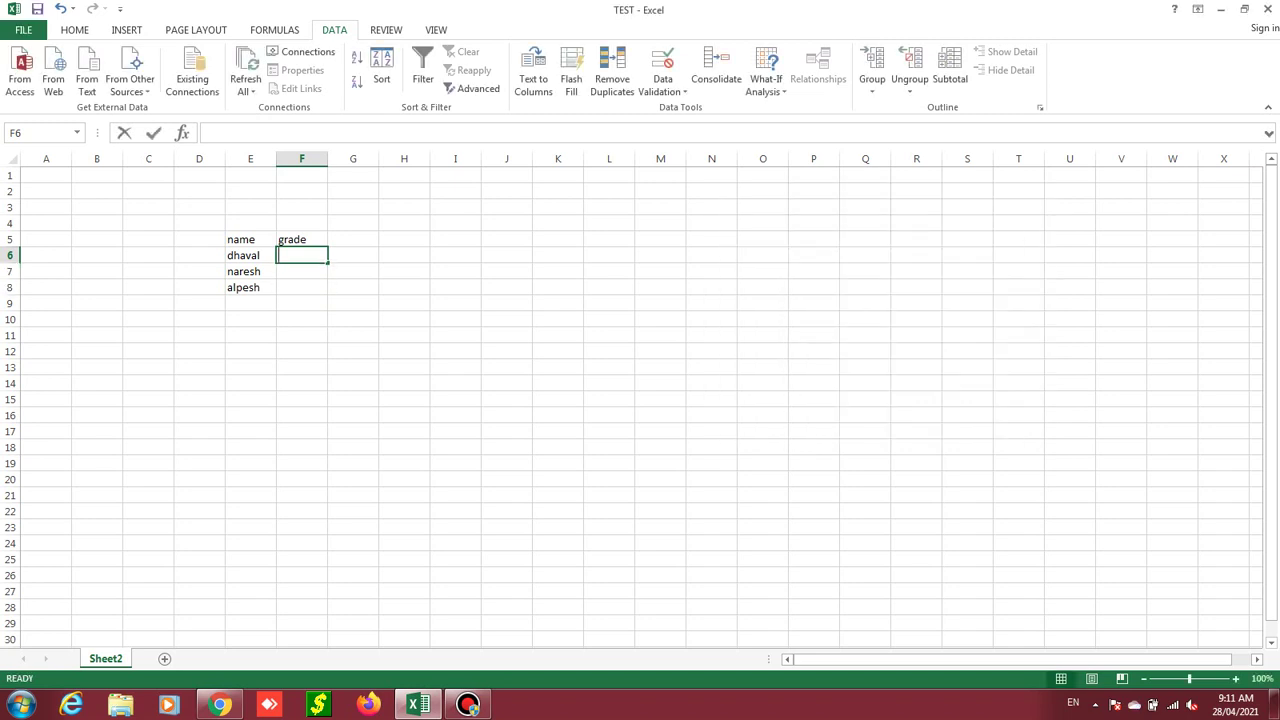
key("Return")
type("dd")
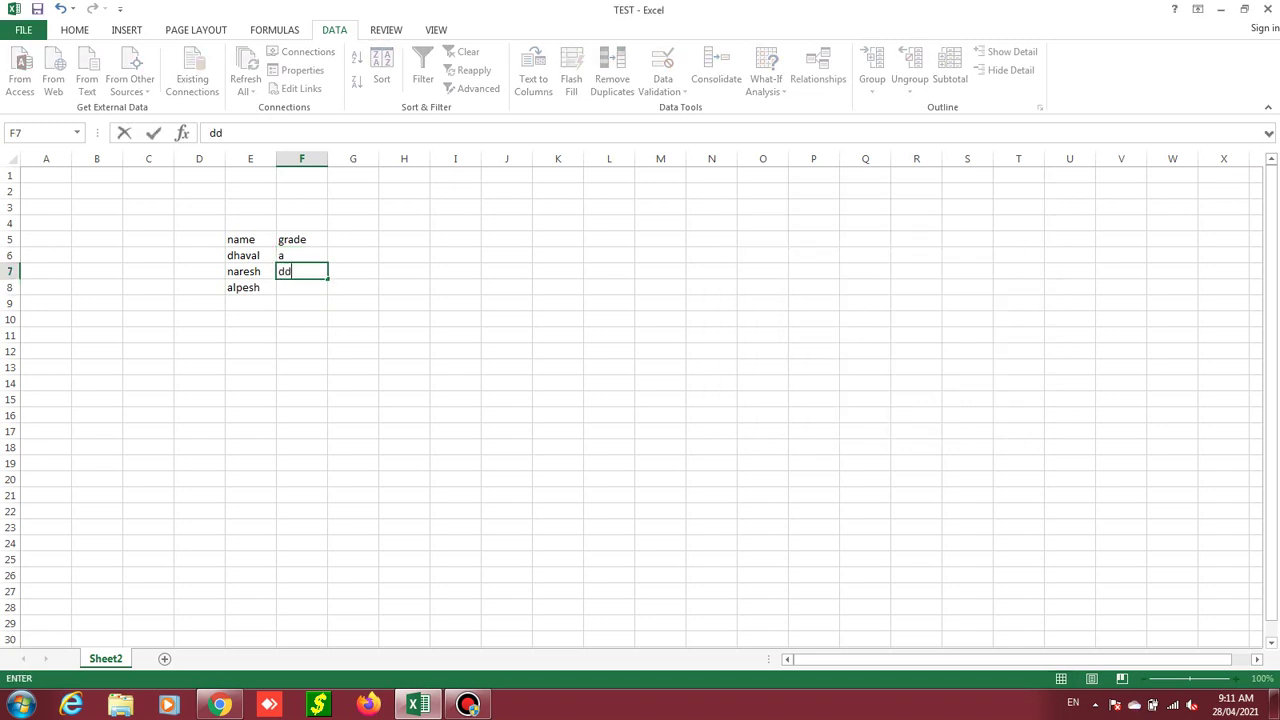
key("Return")
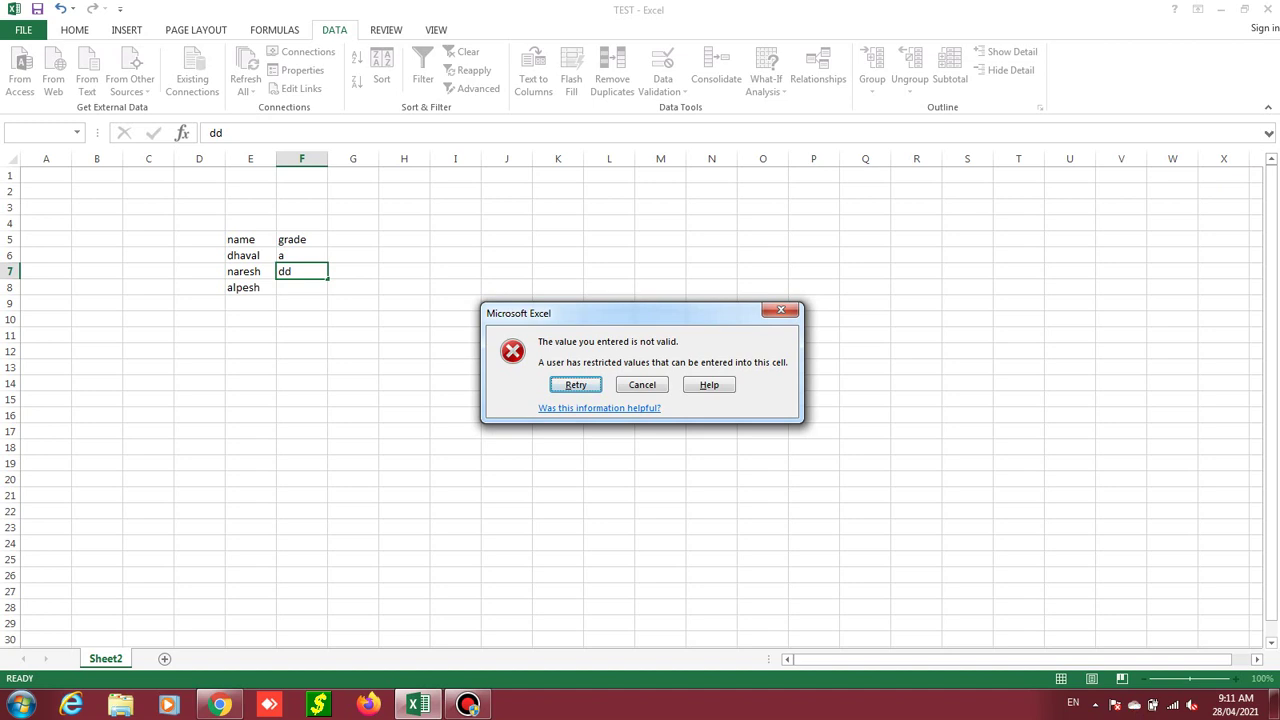
key("Tab")
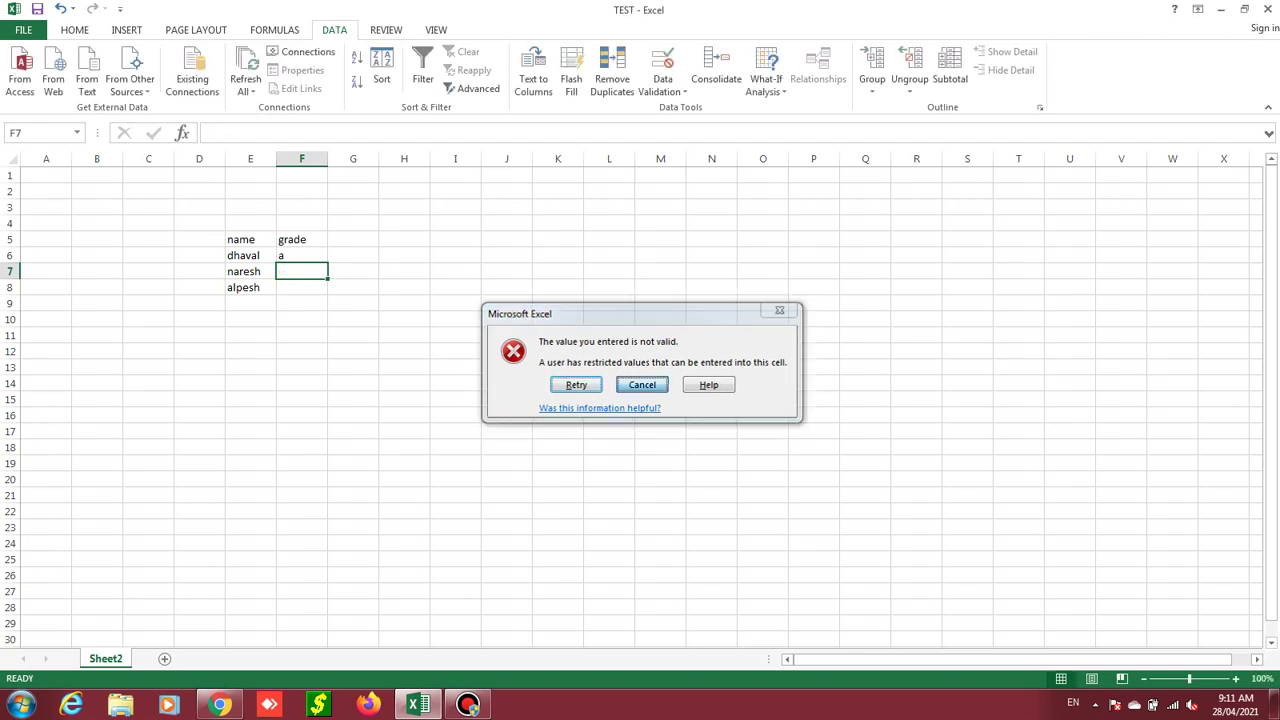
key("Return")
Step: Give F6:F8 a Warning-style error alert titled 'Enter 1 char' with message 'Thank you'
left_click_drag(301, 255, 301, 287)
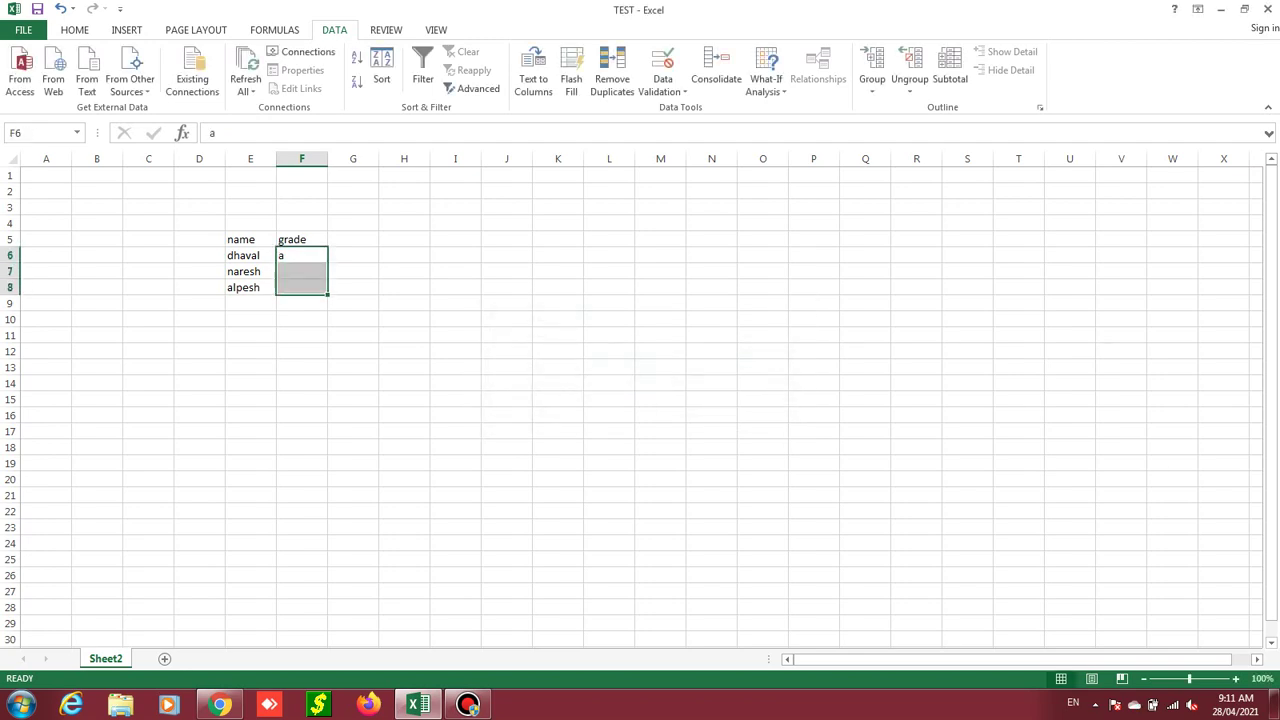
left_click(662, 70)
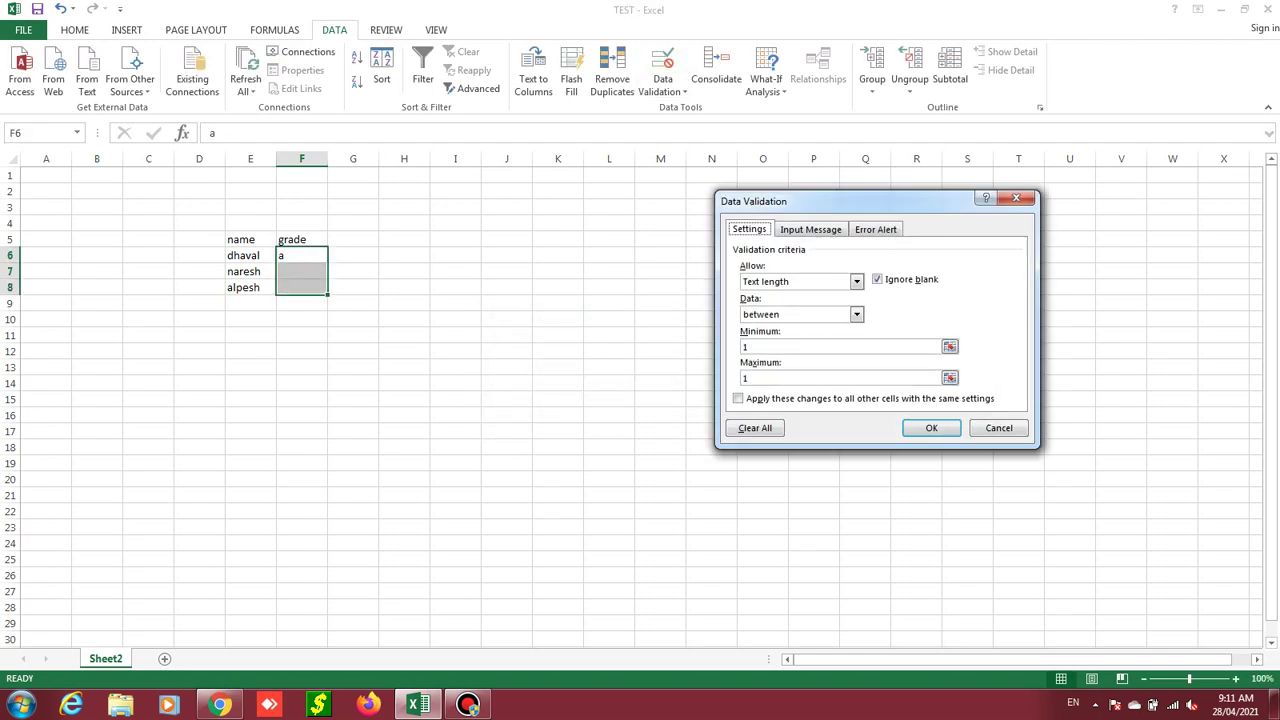
left_click(810, 229)
left_click(875, 229)
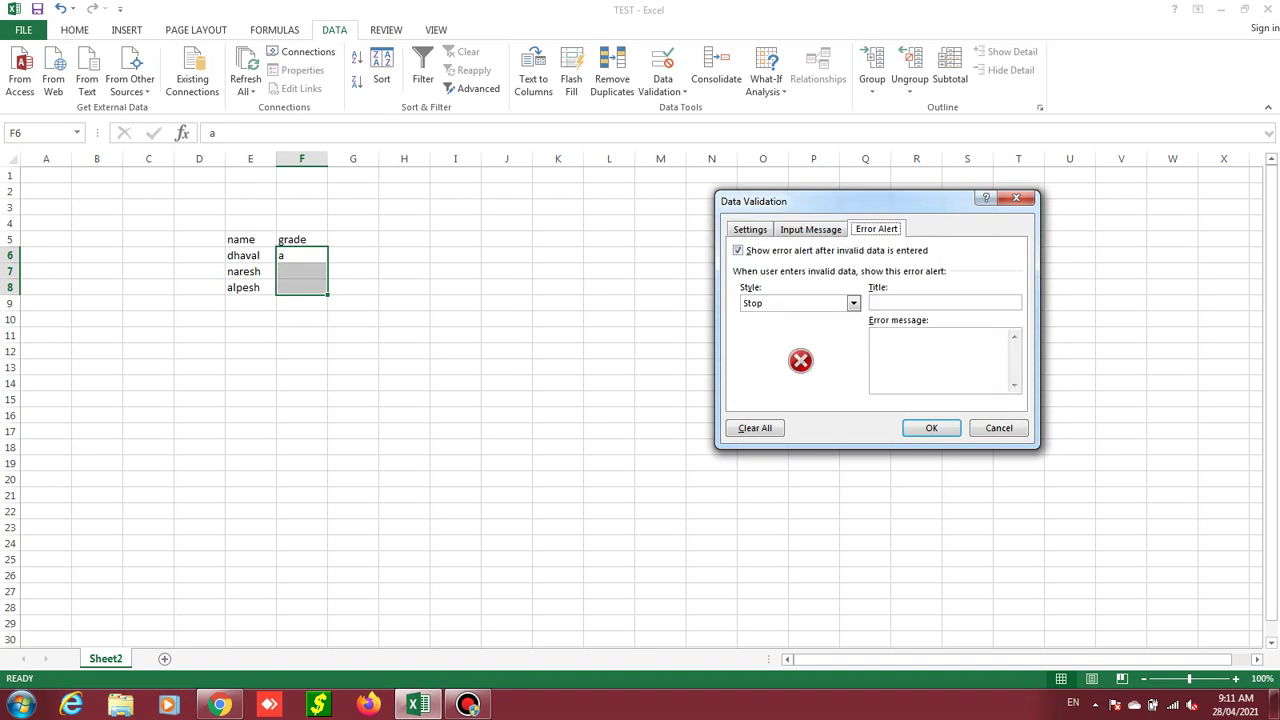
left_click(853, 303)
key("Down")
key("Return")
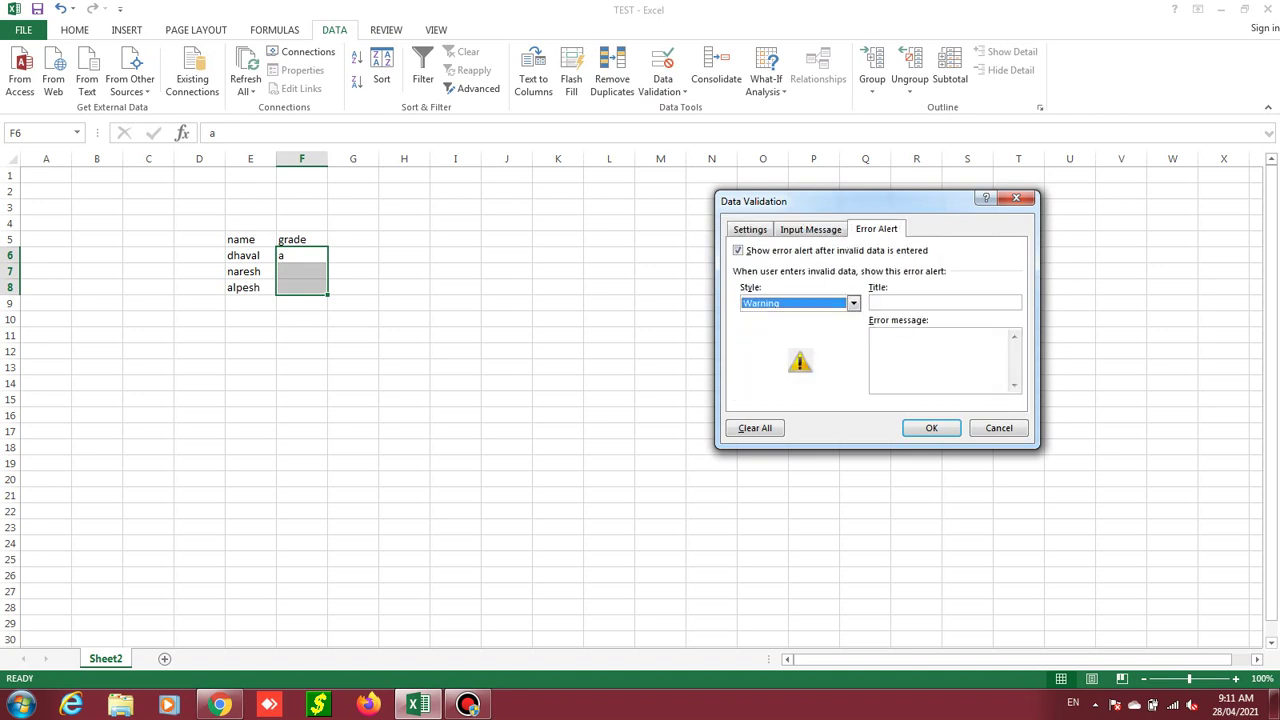
key("Tab")
type("Ente")
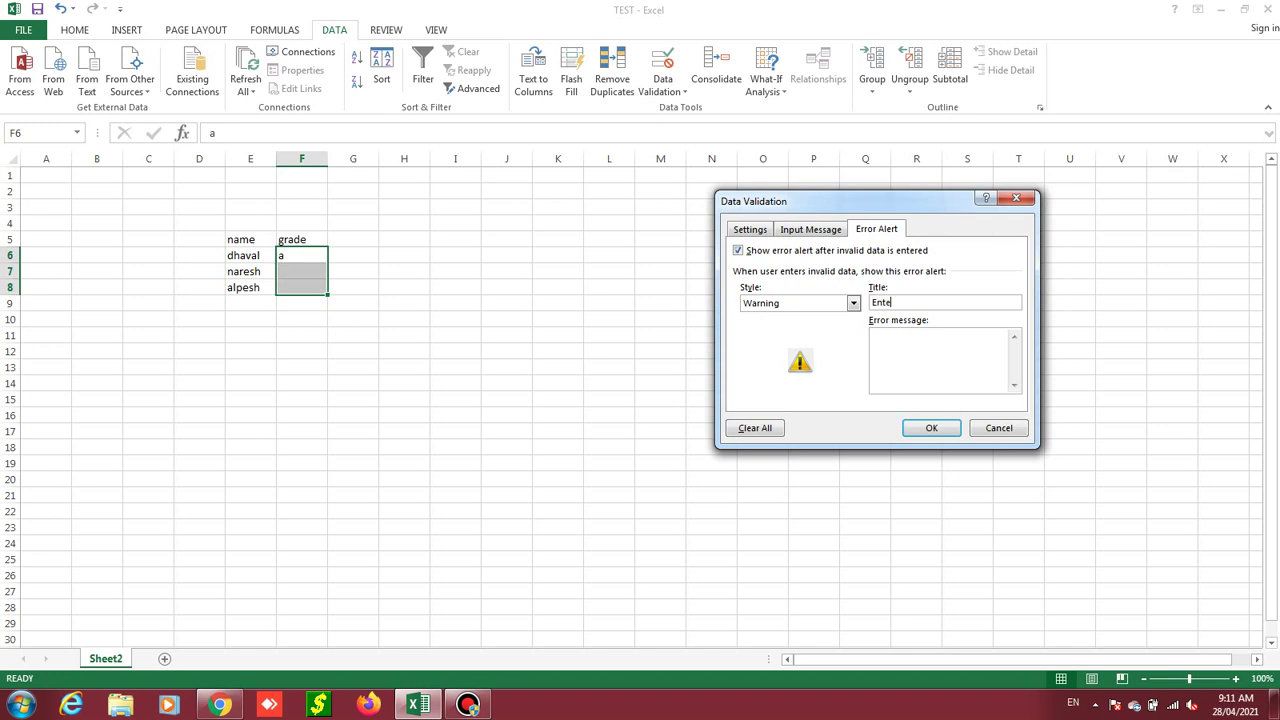
type("r")
type(" 1 char")
type("Thank you")
left_click(931, 427)
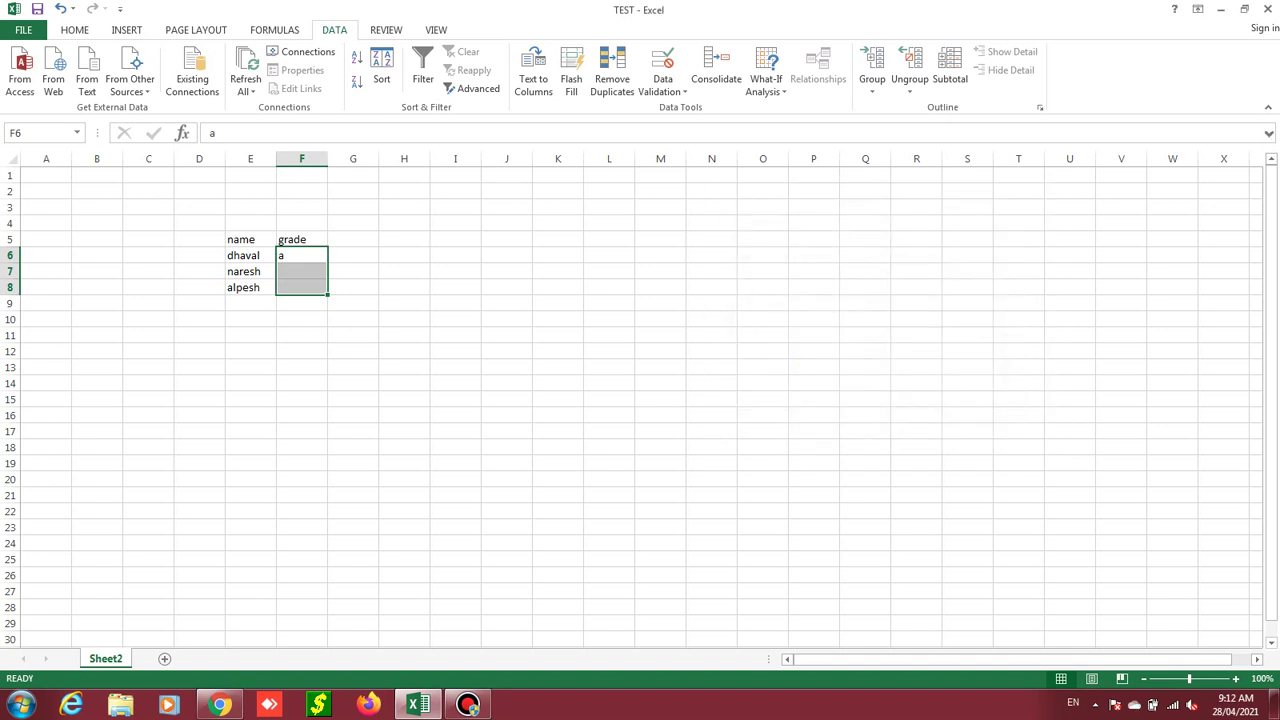
left_click(301, 255)
left_click(301, 271)
Step: Add an input message titled 'Enter 1 char' reading 'ex. a' to F6:F8
left_click(301, 287)
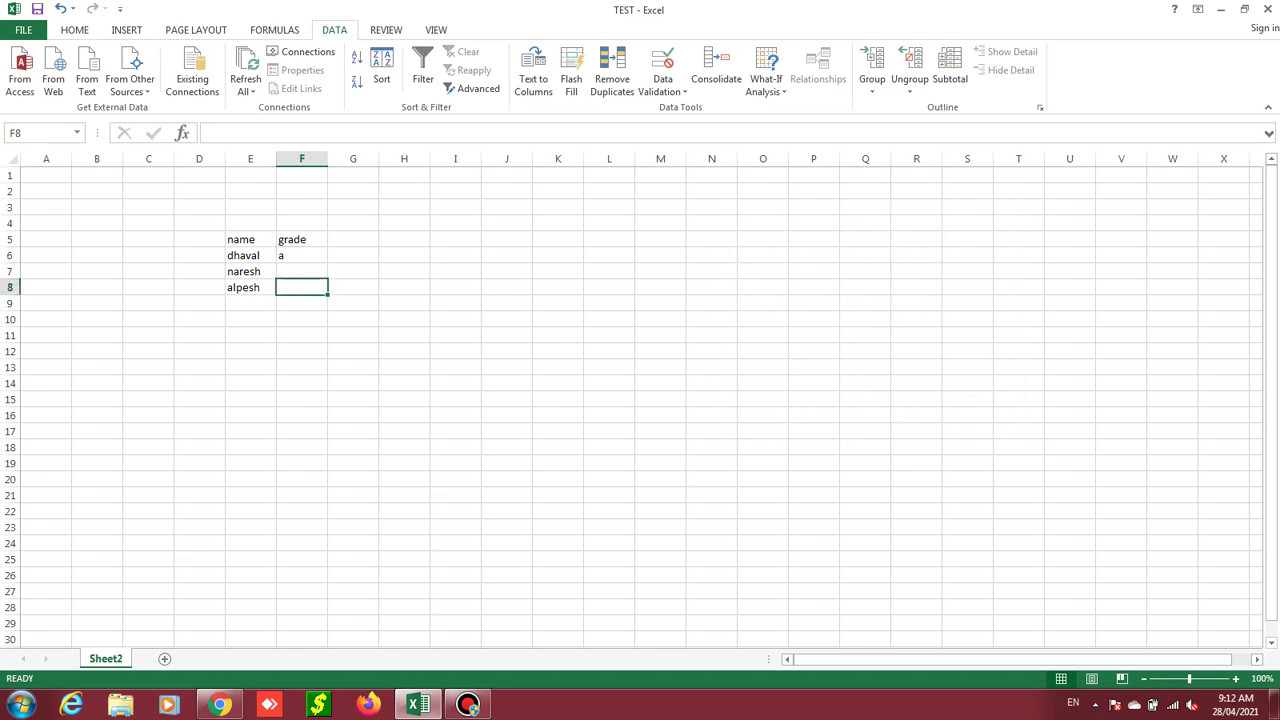
left_click_drag(301, 255, 301, 287)
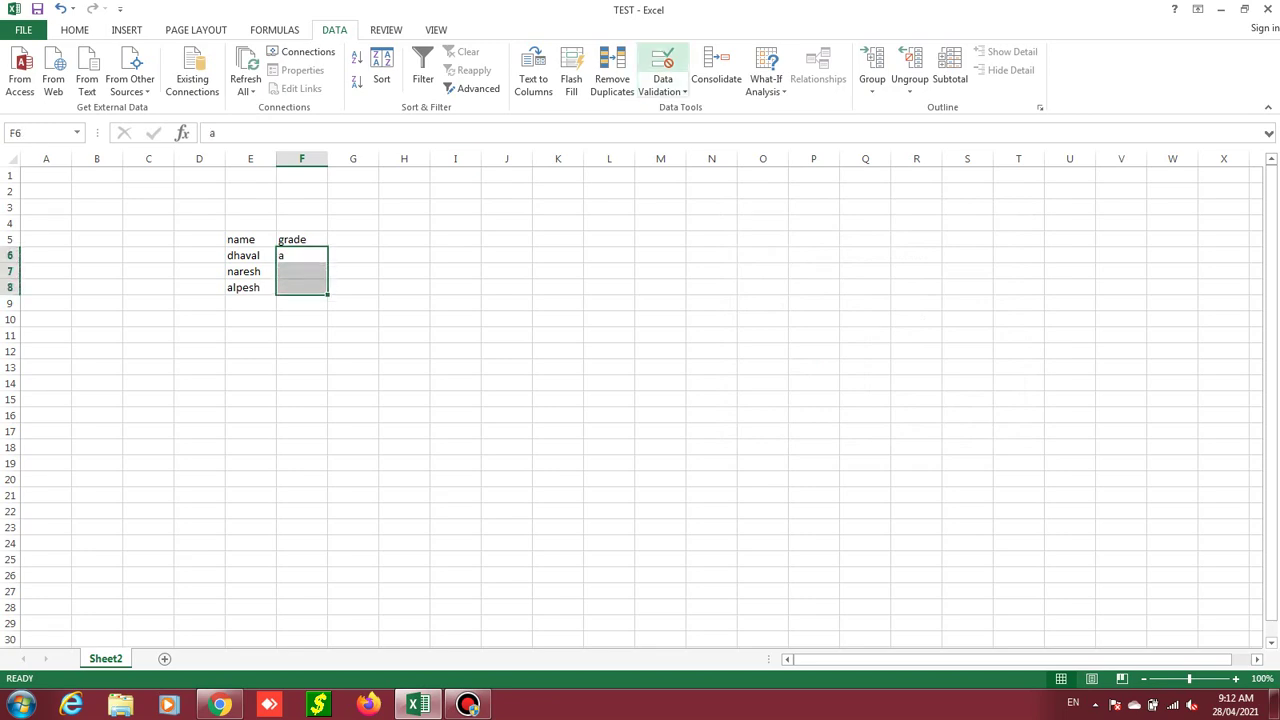
left_click(662, 70)
left_click(810, 229)
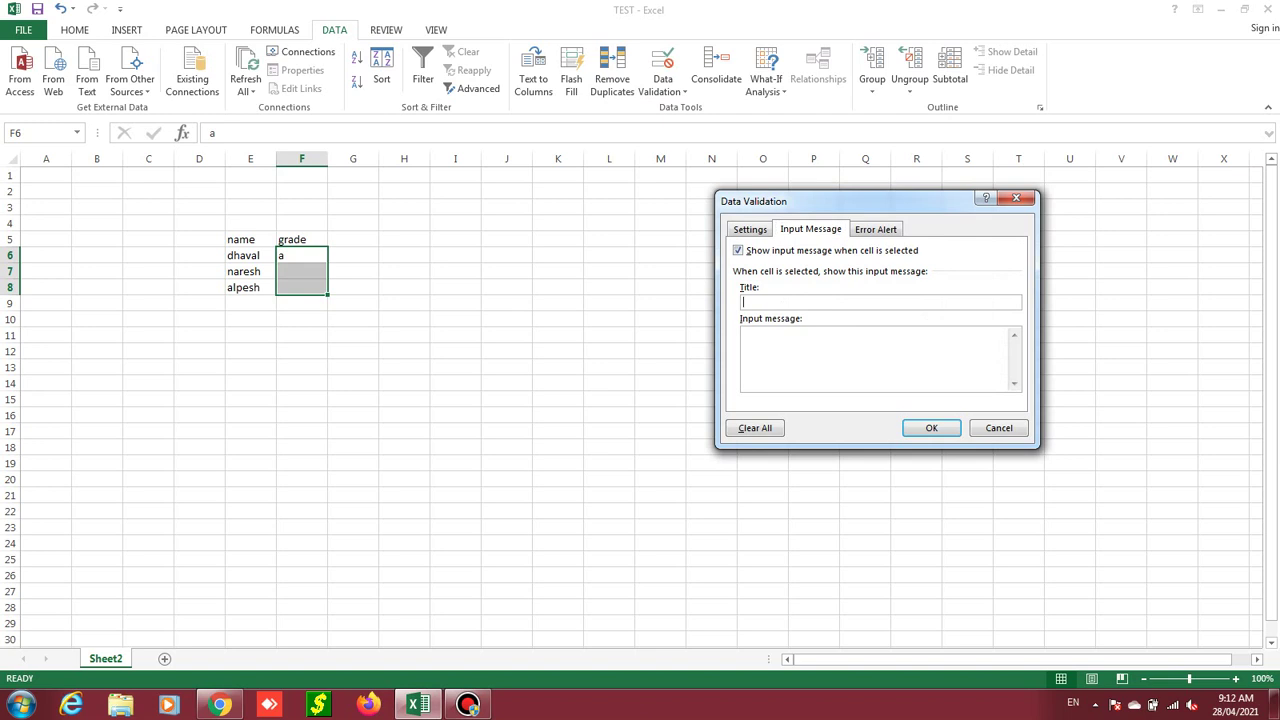
type("Enter")
type("char")
type("ex. a")
key("Return")
key("Return")
key("Down")
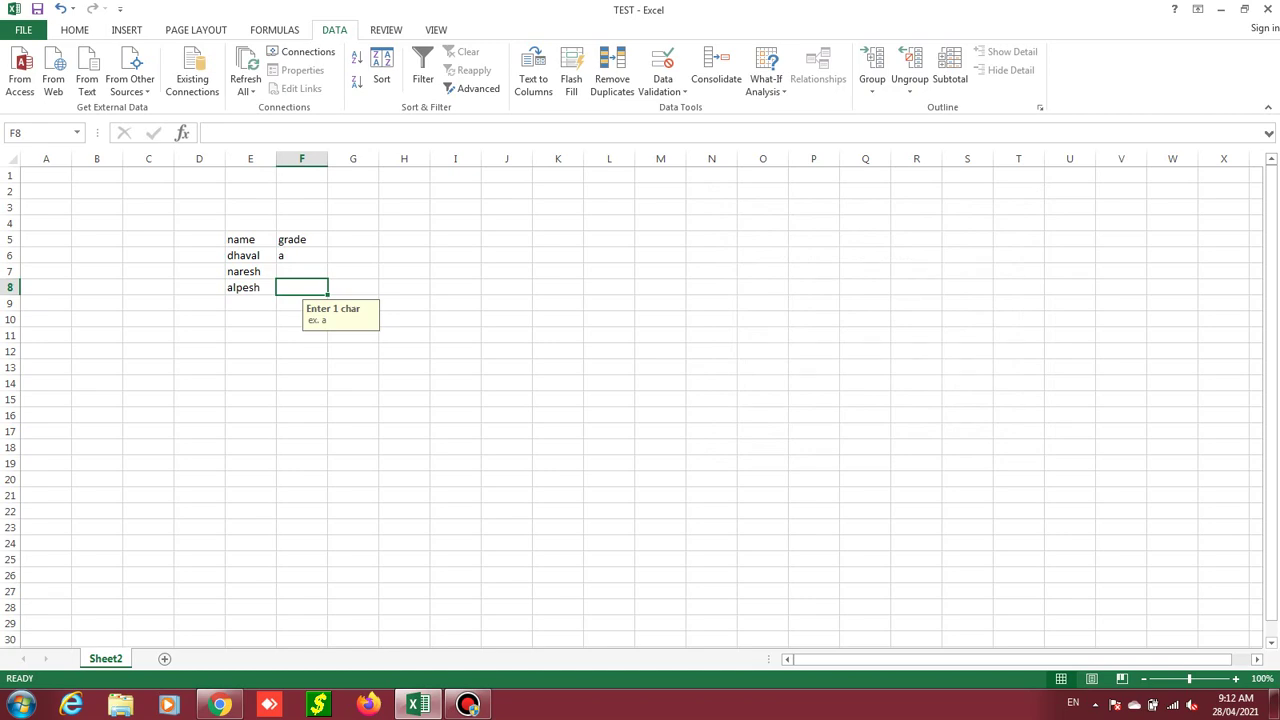
Step: Try entering 22 in F8 and cancel the rejected entry
type("22")
key("Return")
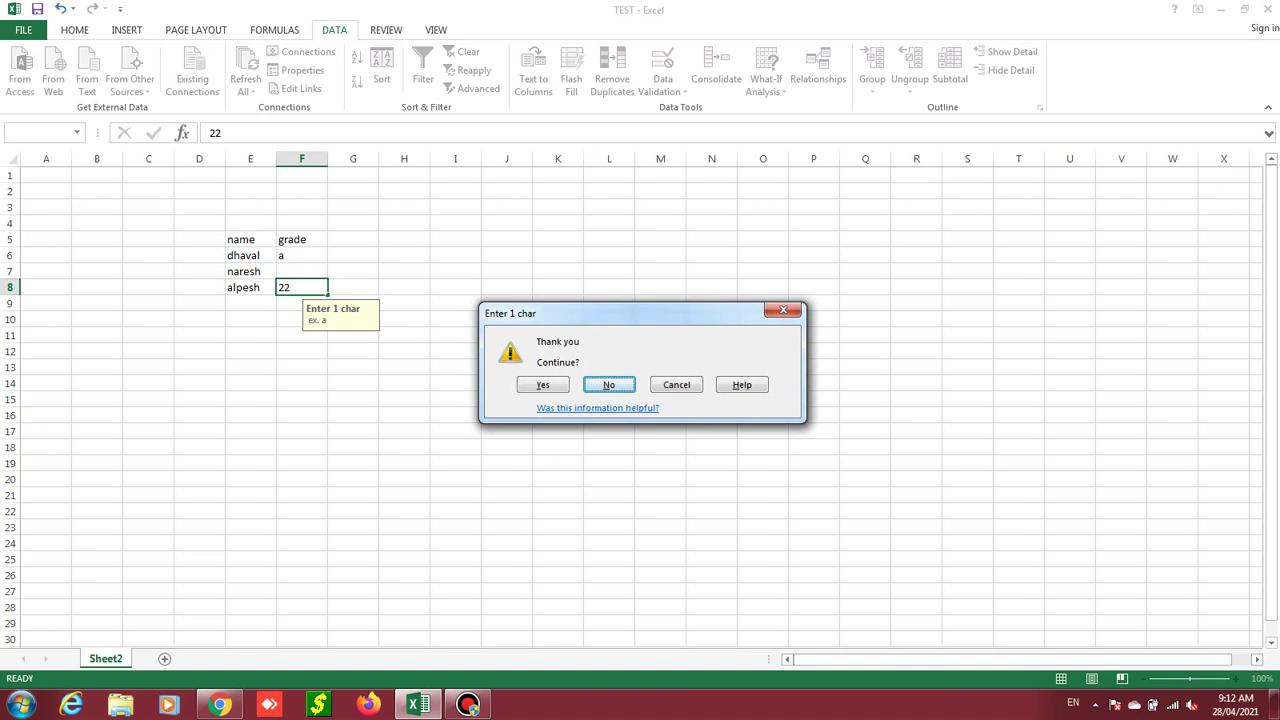
key("Escape")
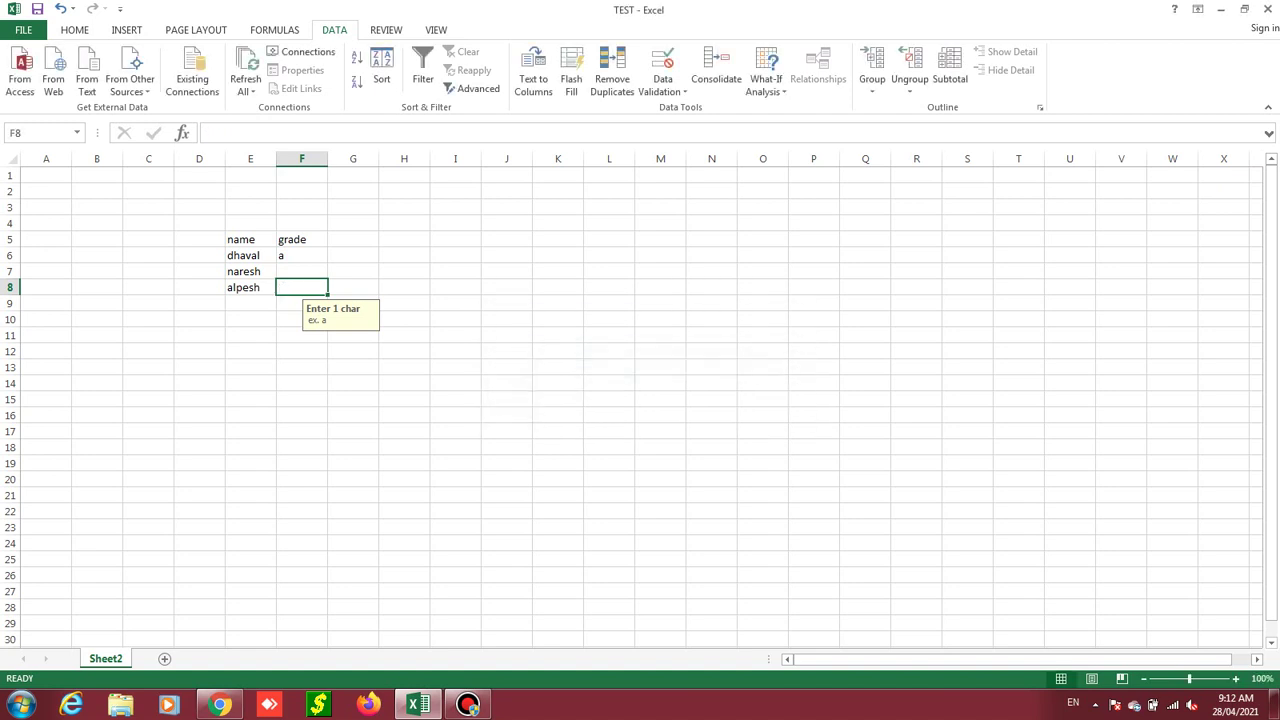
Step: Enter grades 'b' in F7 and 'c' in F8, then select F6:F8
left_click(301, 271)
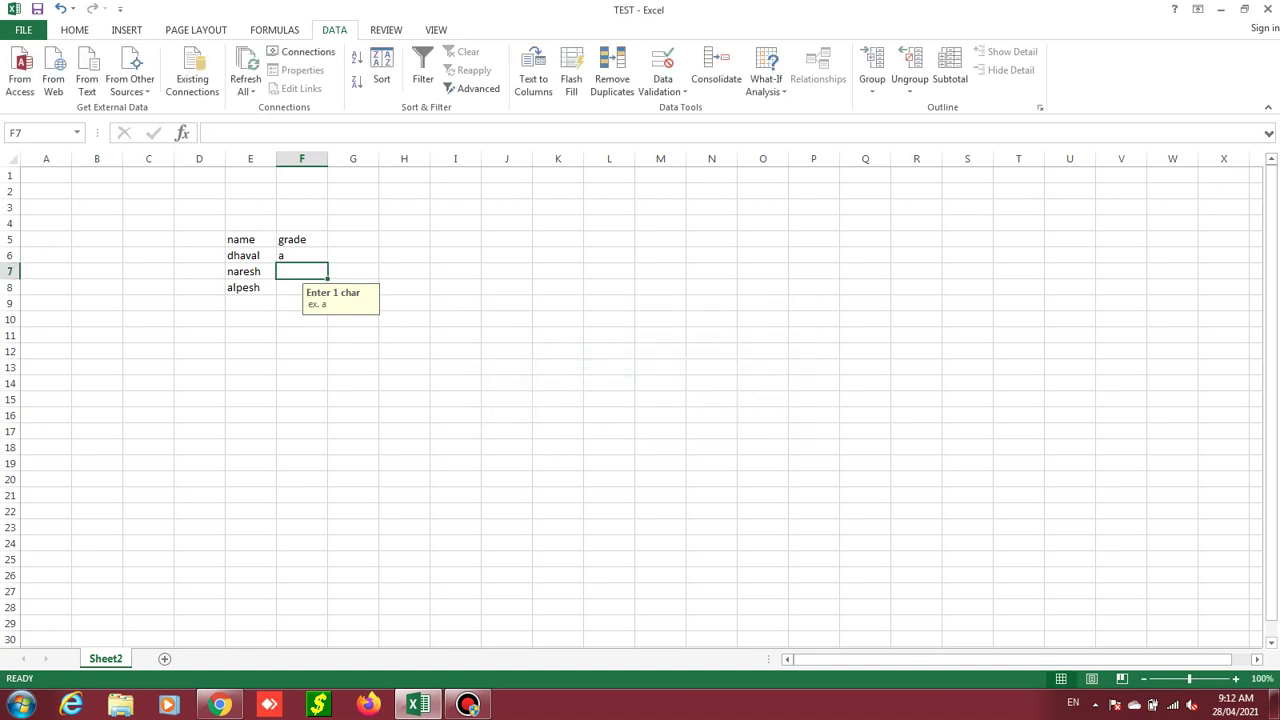
type("b")
left_click(301, 287)
type("c")
key("Return")
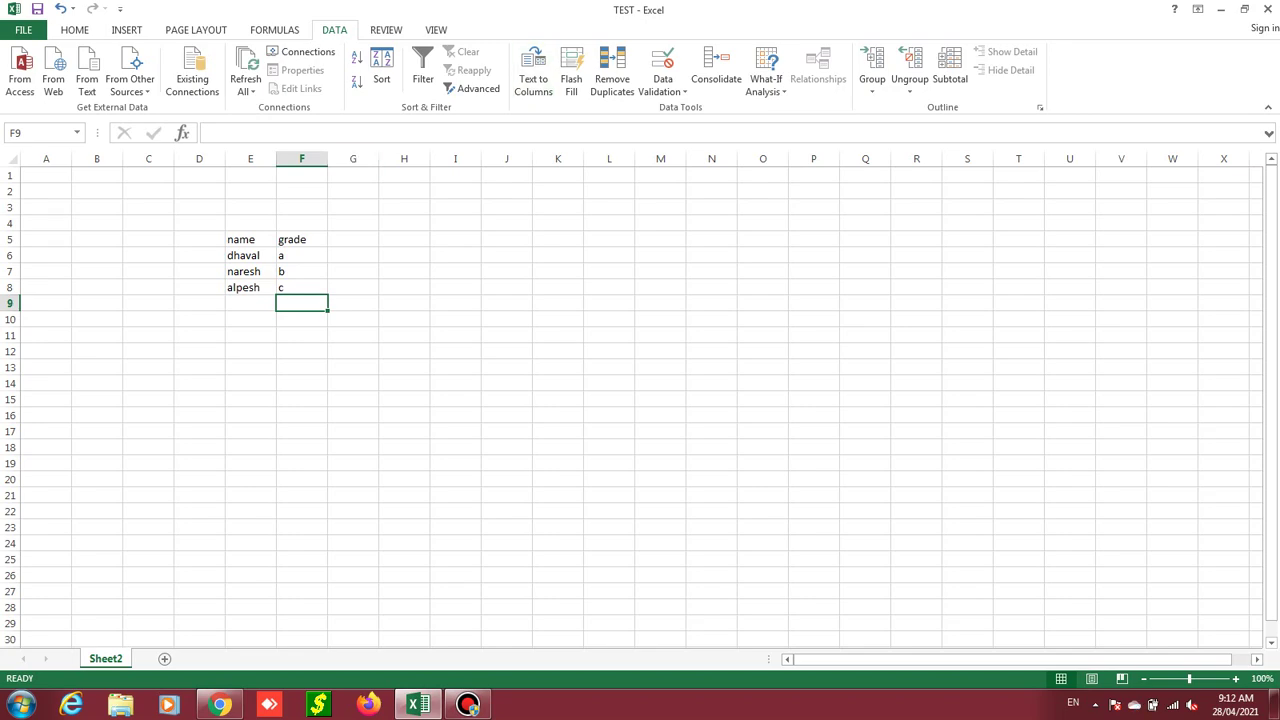
key("Up")
key("shift+Up")
key("shift+Up")
Step: Clear the grades from F6:F8 and dismiss the context menu
key("Delete")
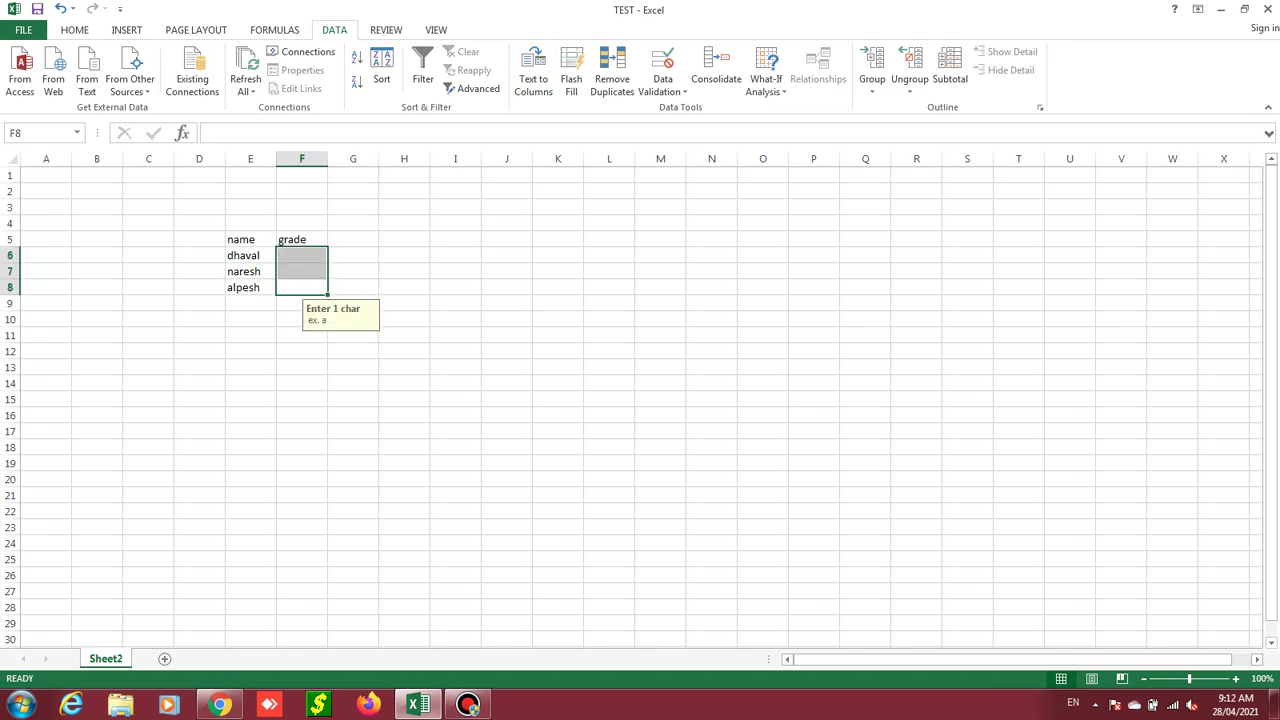
right_click(306, 258)
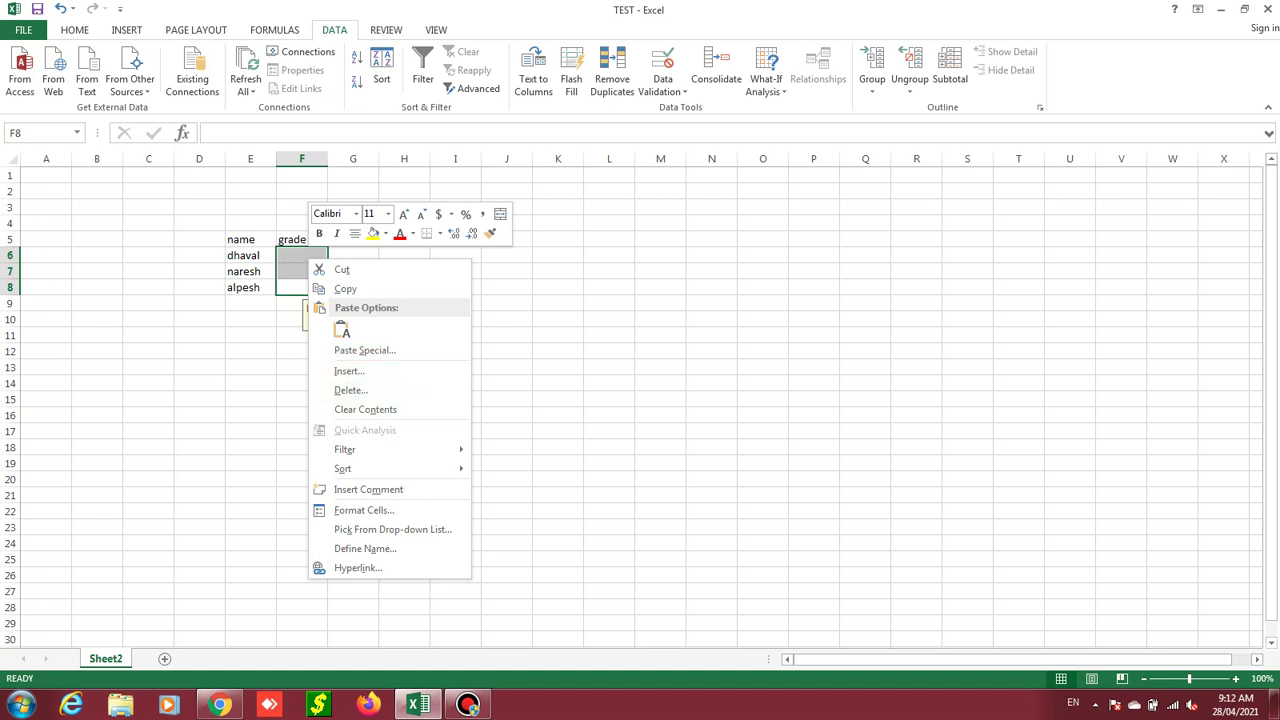
key("Escape")
left_click(660, 271)
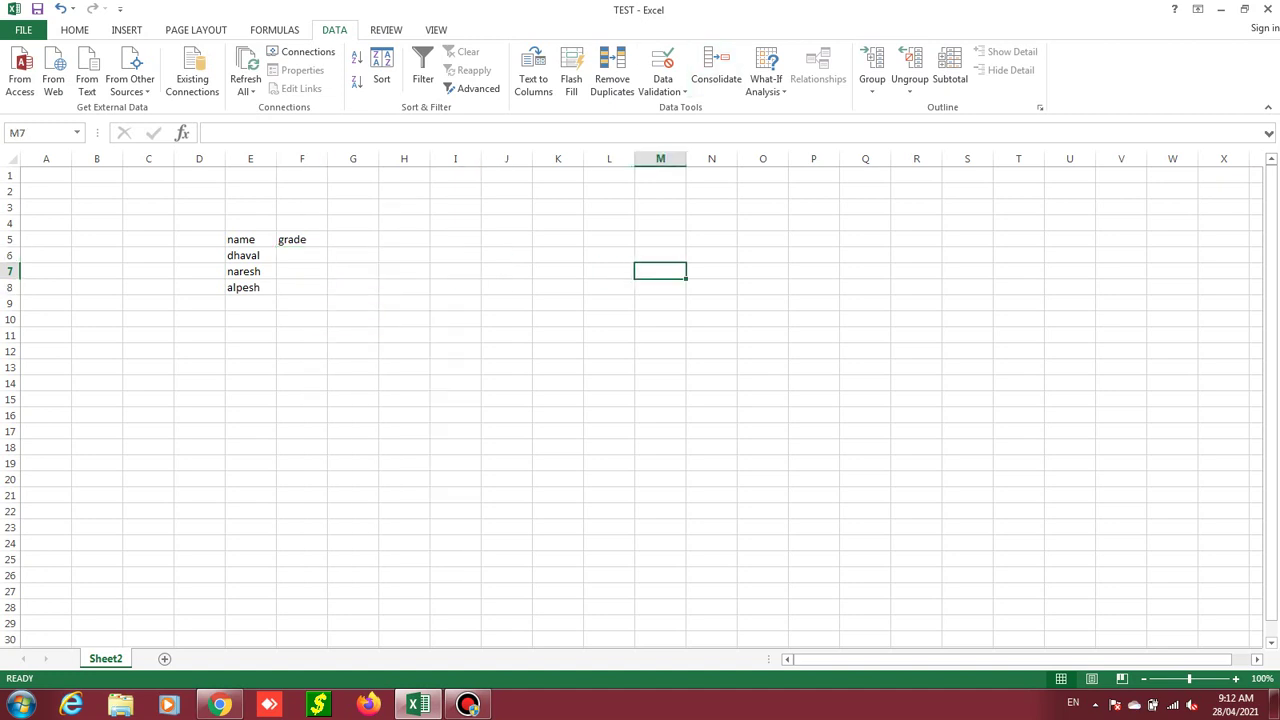
Step: Select the whole of column L
left_click(608, 271)
left_click_drag(608, 255, 608, 319)
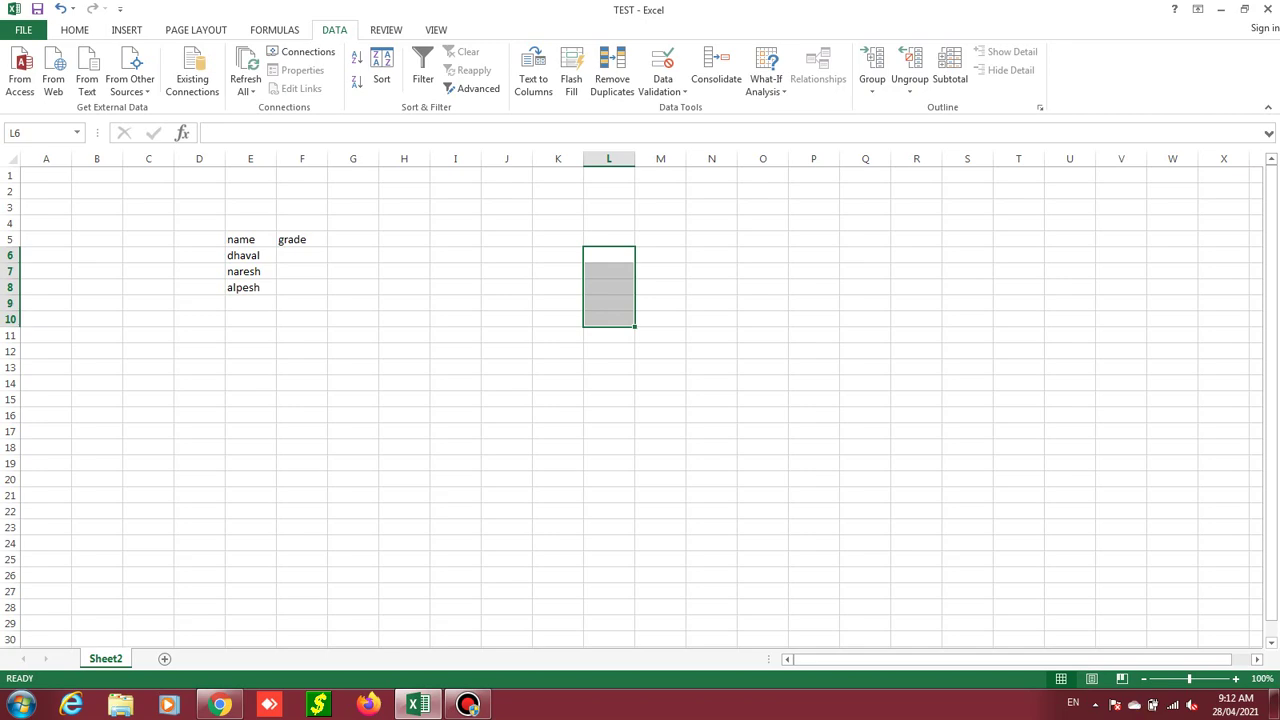
left_click(608, 255)
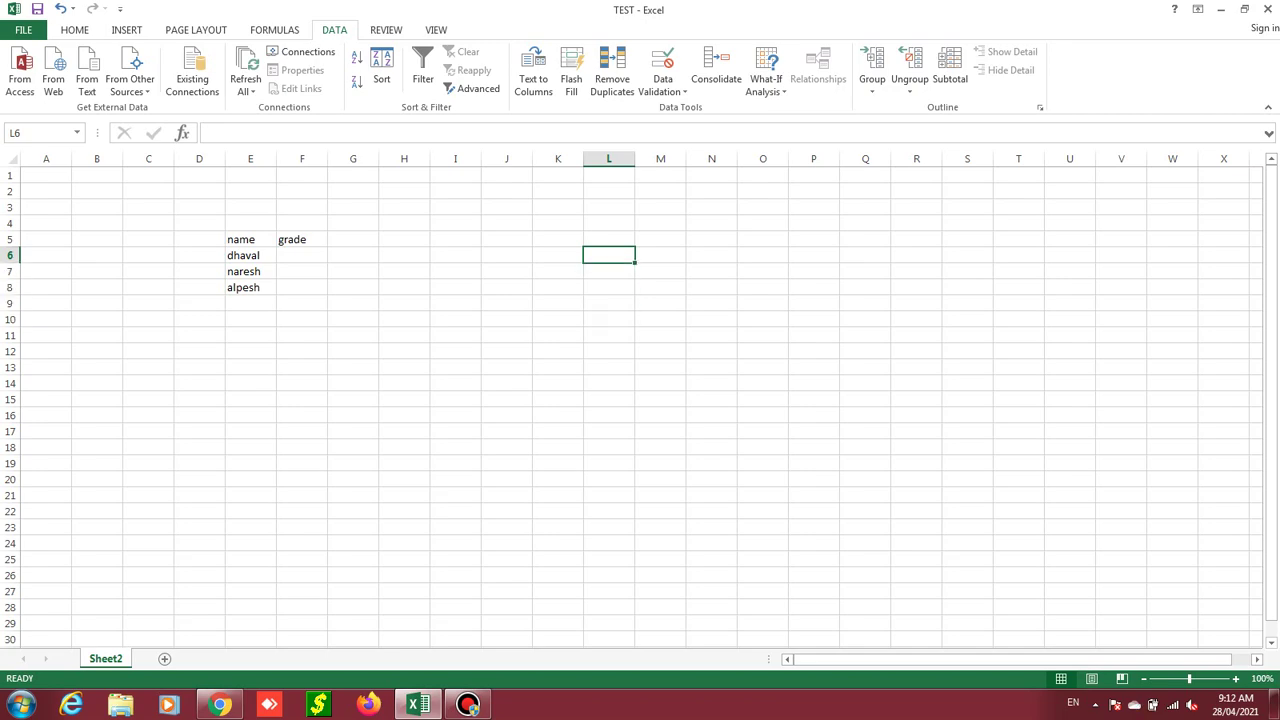
left_click_drag(608, 255, 608, 303)
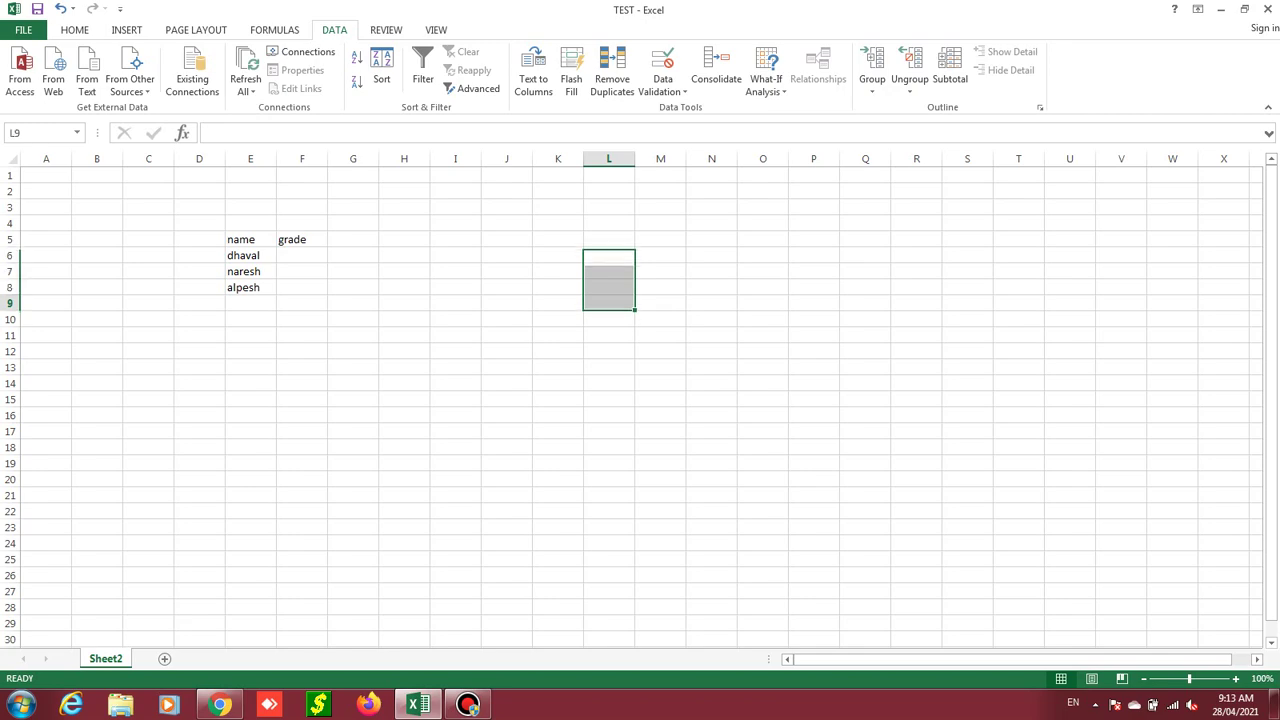
left_click(608, 303)
left_click_drag(608, 223, 608, 287)
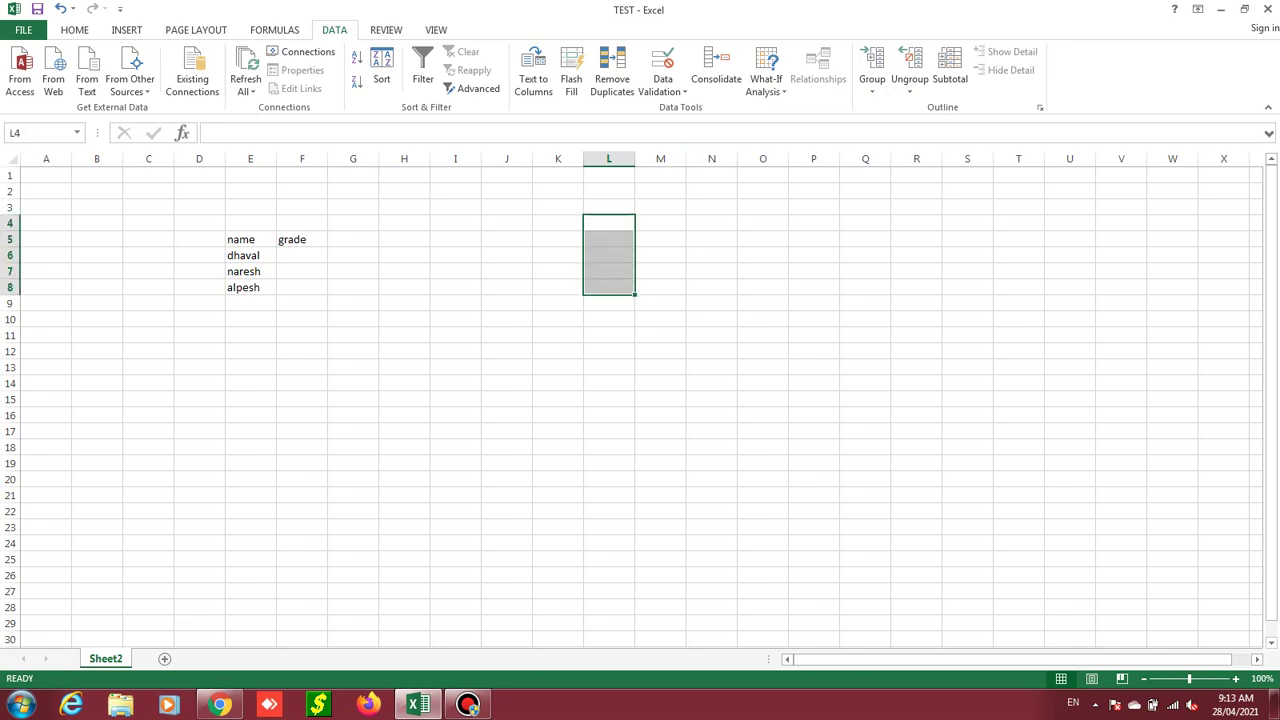
left_click(608, 158)
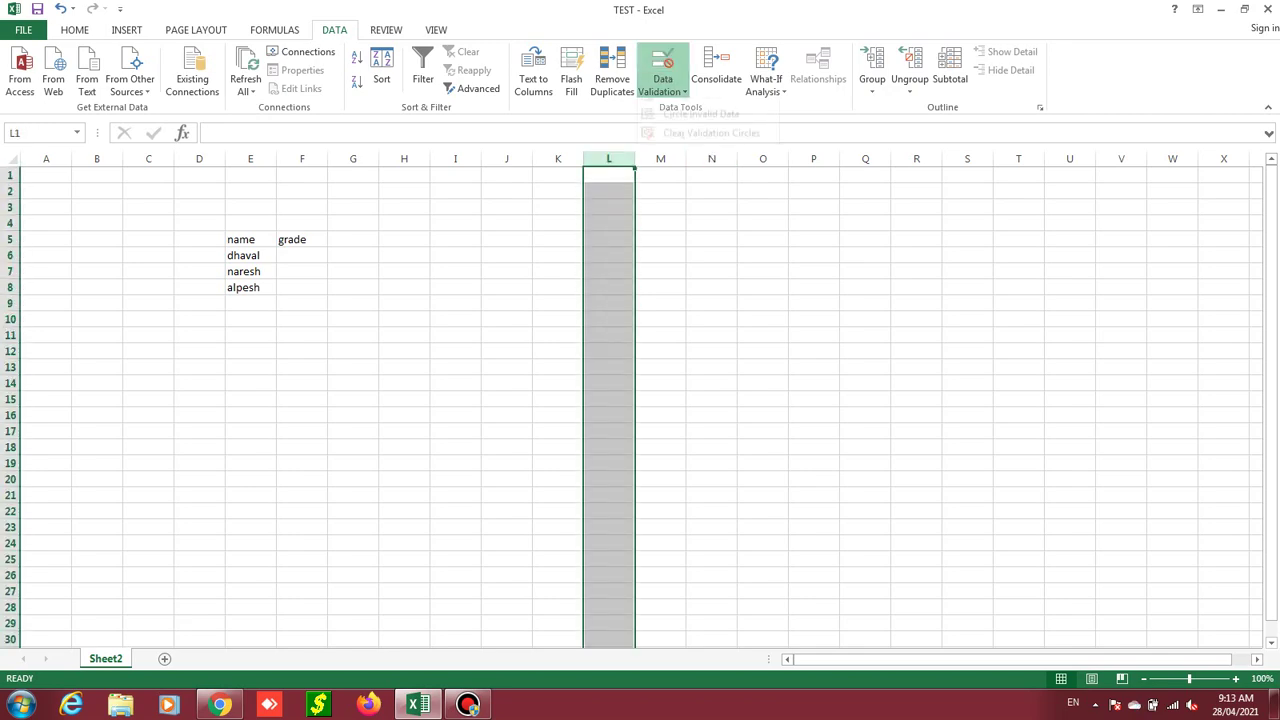
Step: Open Data Validation for column L and choose Text length as the allowed type
left_click(662, 91)
left_click(700, 108)
key("ctrl+shift+Tab")
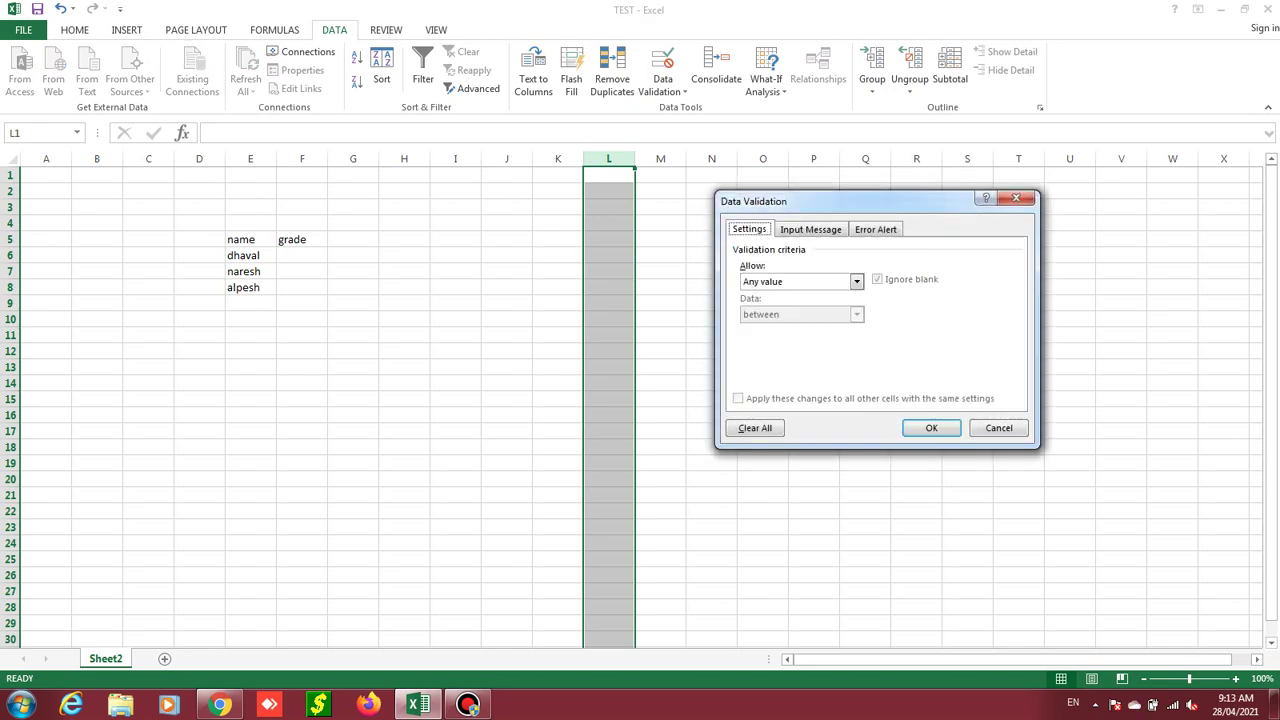
key("alt+Down")
key("Down")
key("Down")
key("Down")
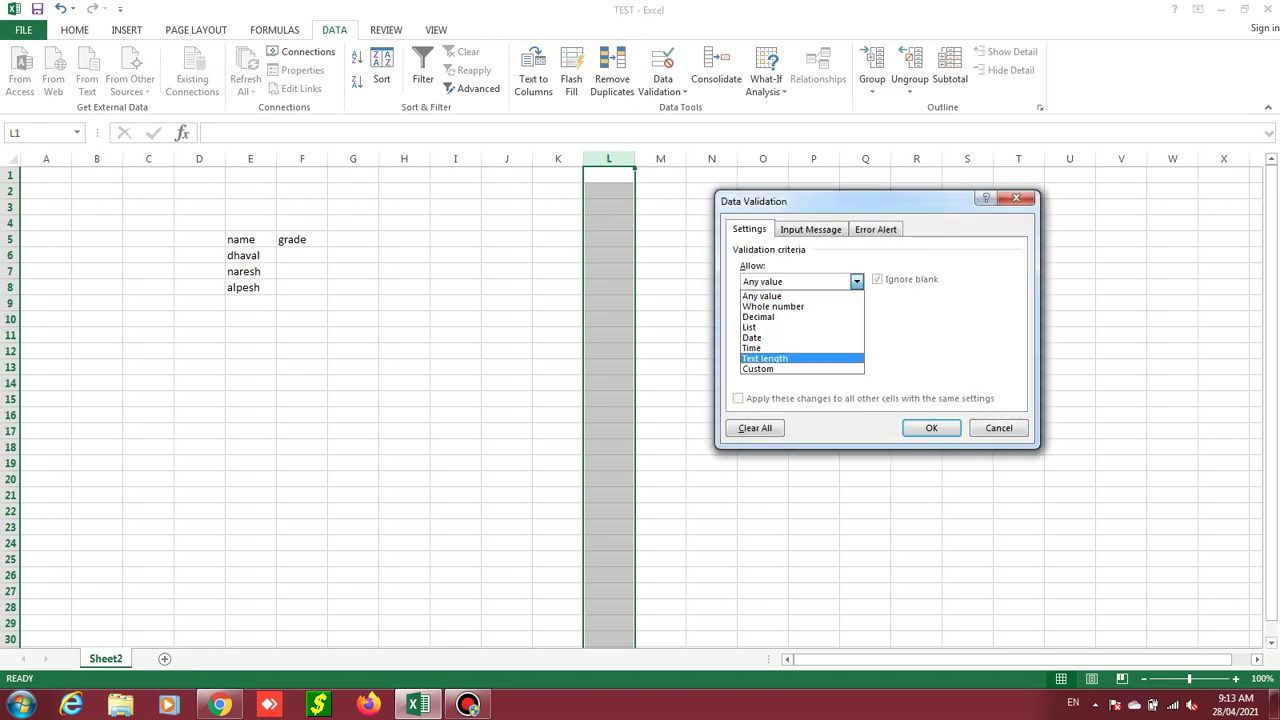
key("Return")
Step: Set the length range to between 8 and 16 characters and apply it
key("Tab")
key("Tab")
key("alt+Down")
key("Down")
key("Up")
key("Return")
key("Tab")
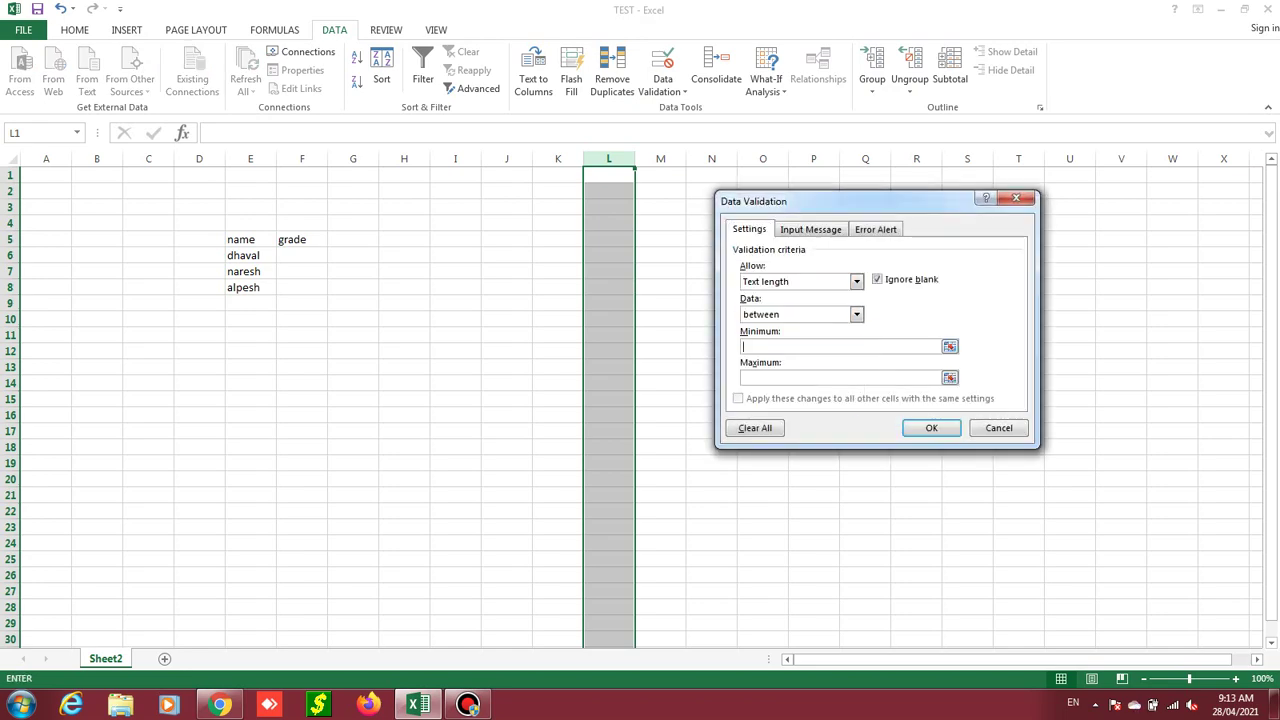
type("8")
key("Tab")
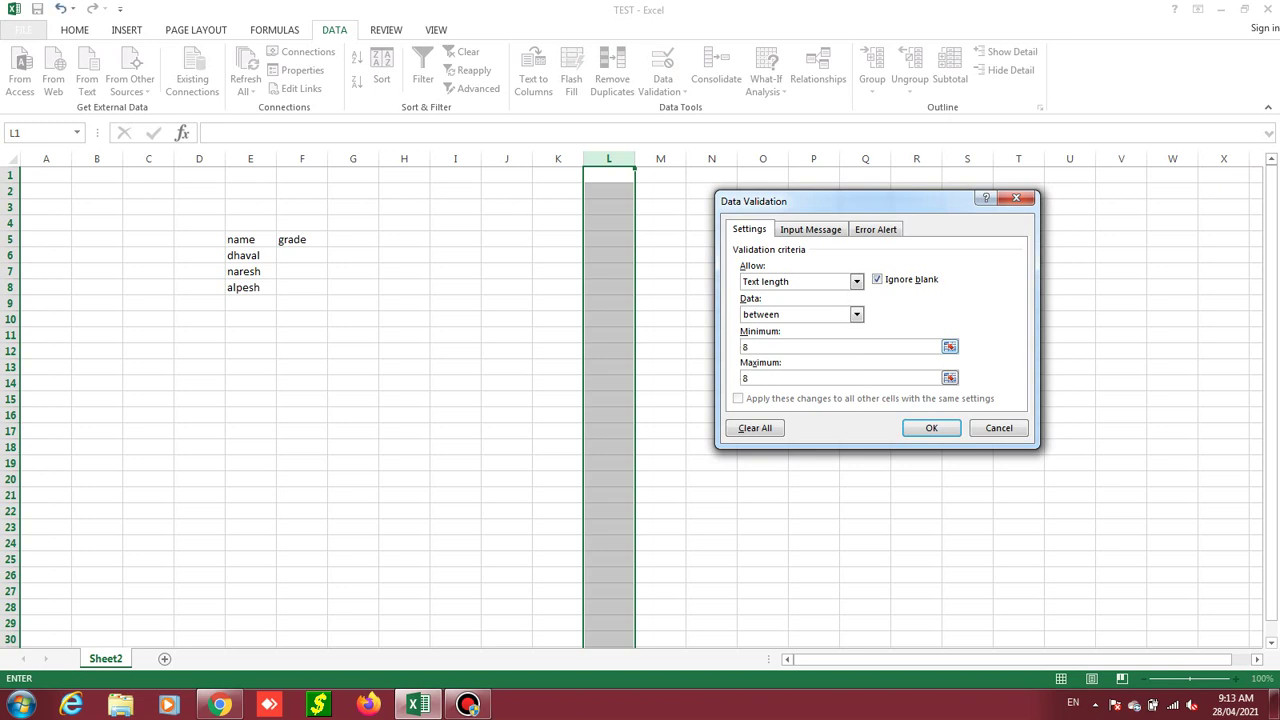
type("16")
key("Return")
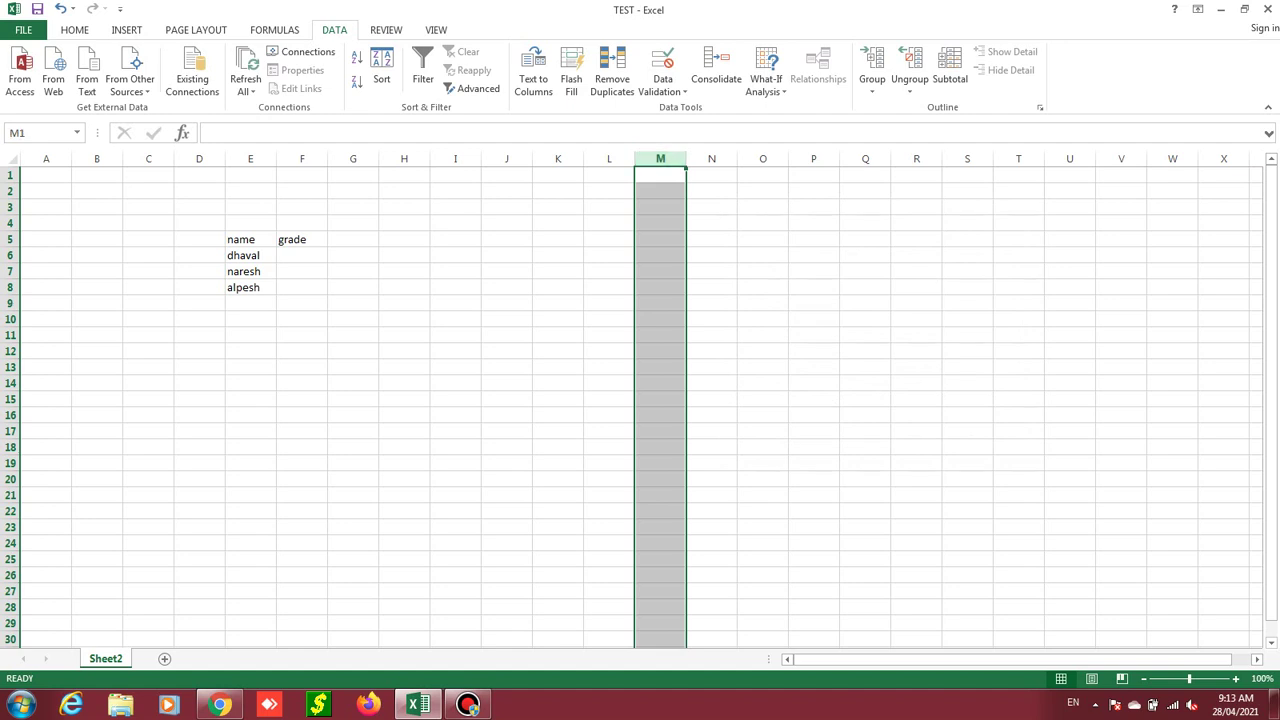
Step: Widen column L and test entries: 12345678 in L4 and 1234567 in L5
left_click_drag(634, 159, 662, 159)
left_click(622, 223)
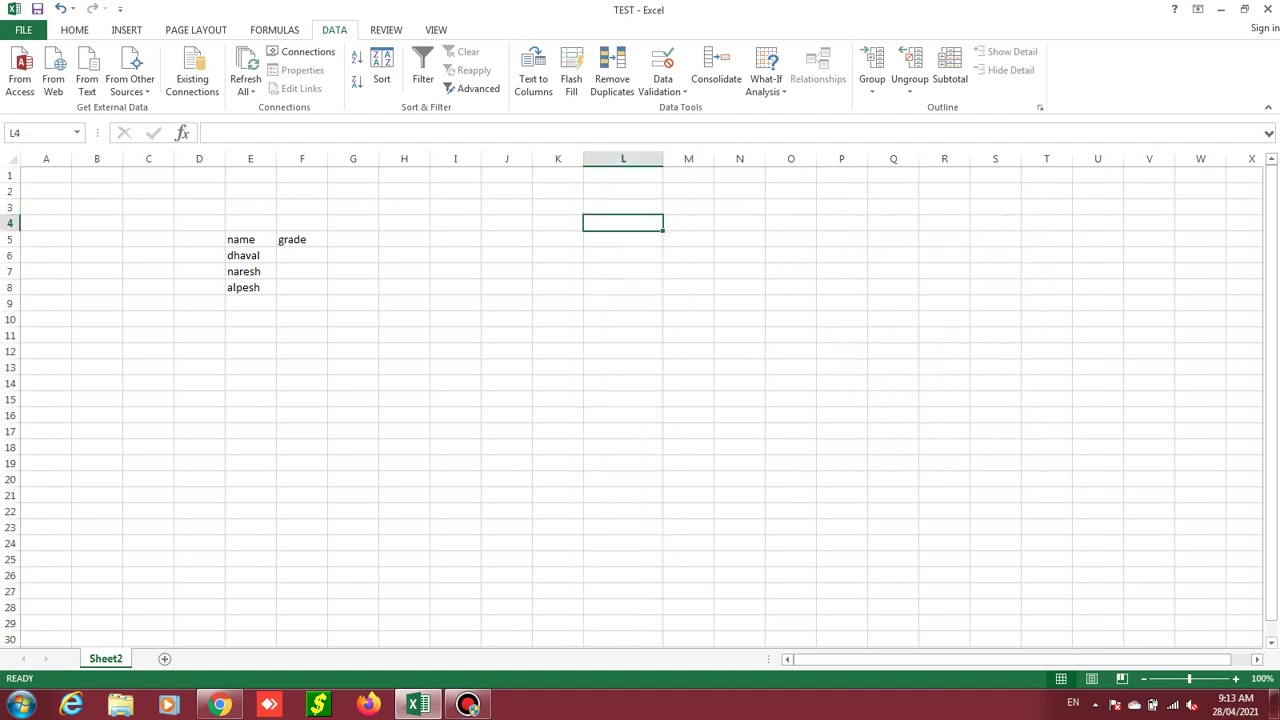
type("12345678")
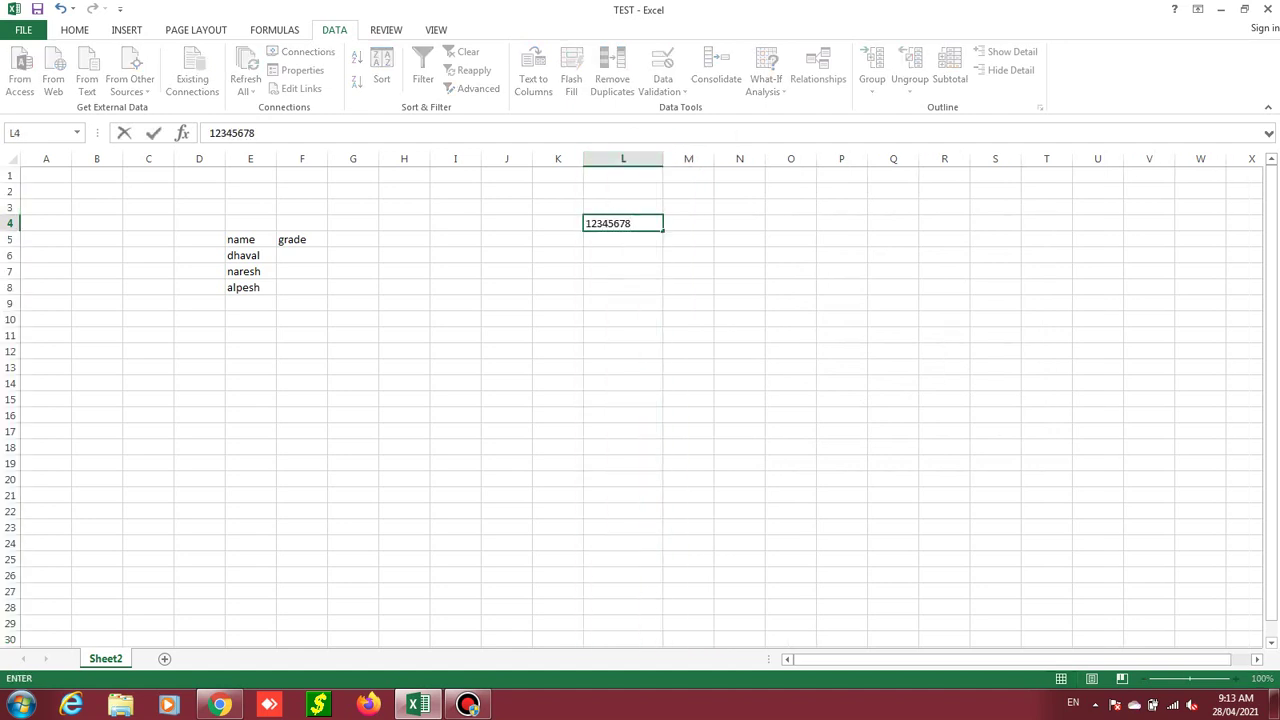
key("Return")
type("1234567")
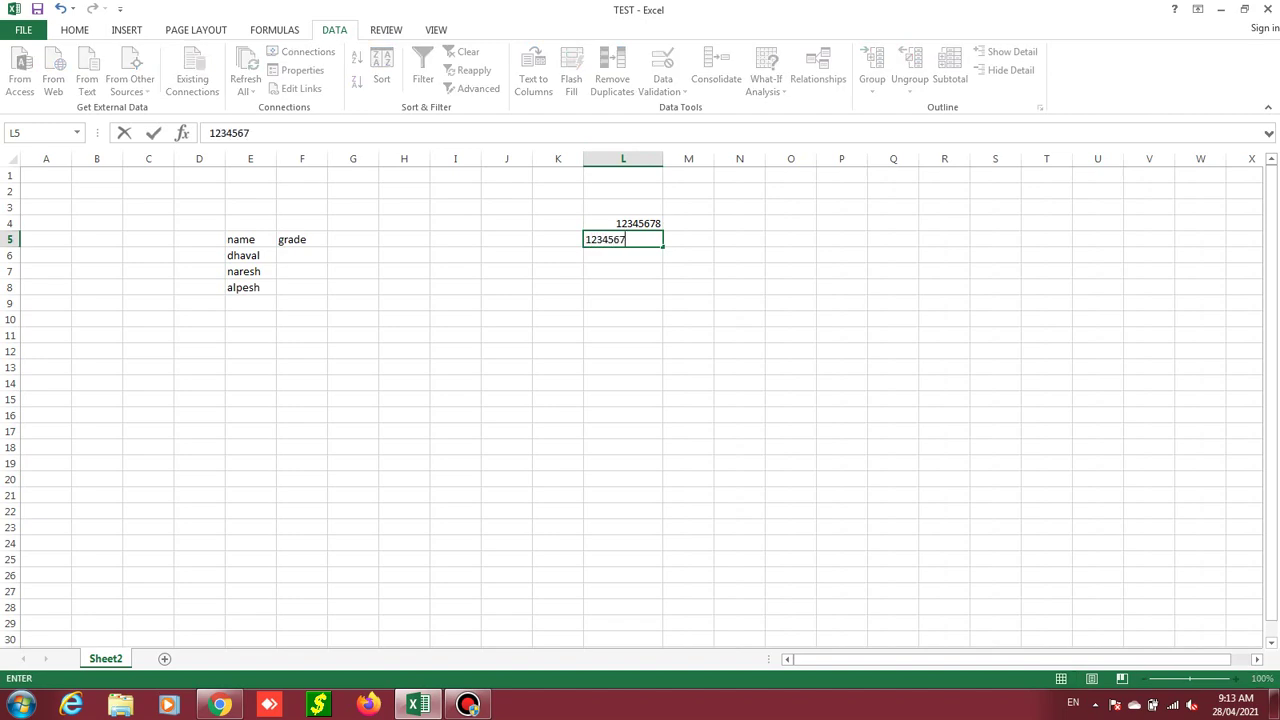
key("Return")
key("Return")
key("End")
type("8")
key("Return")
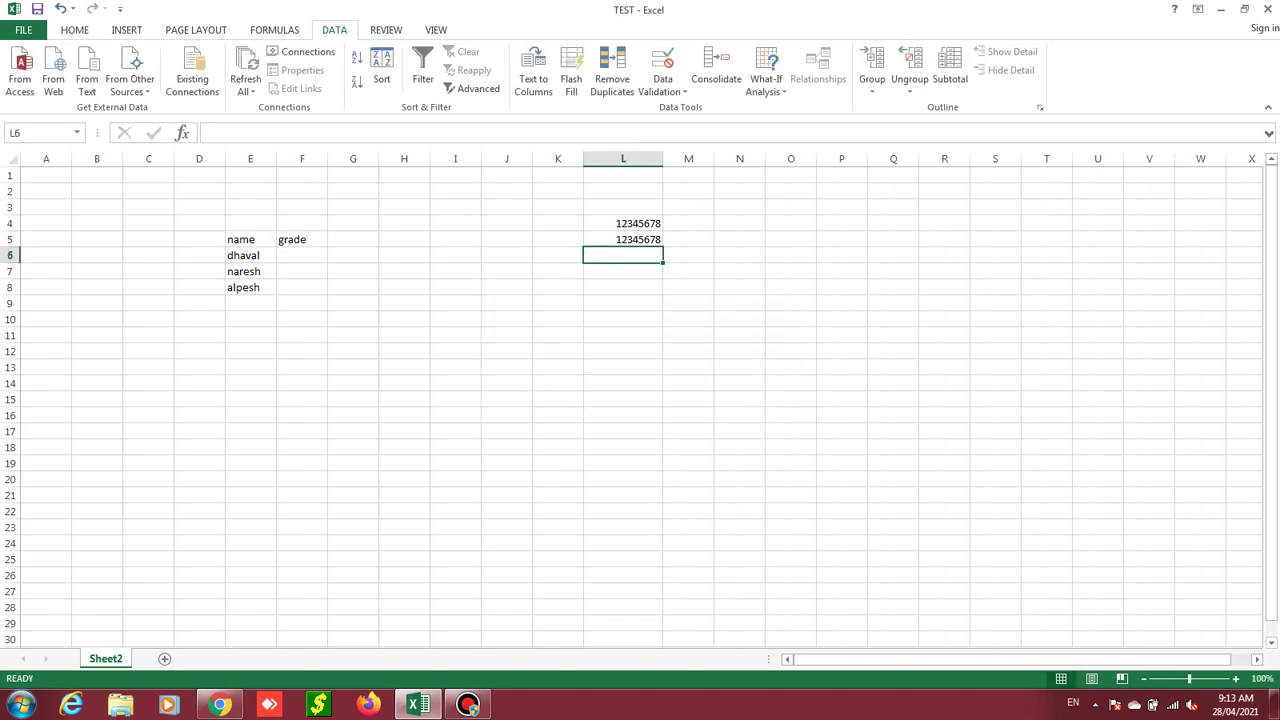
type("123456789")
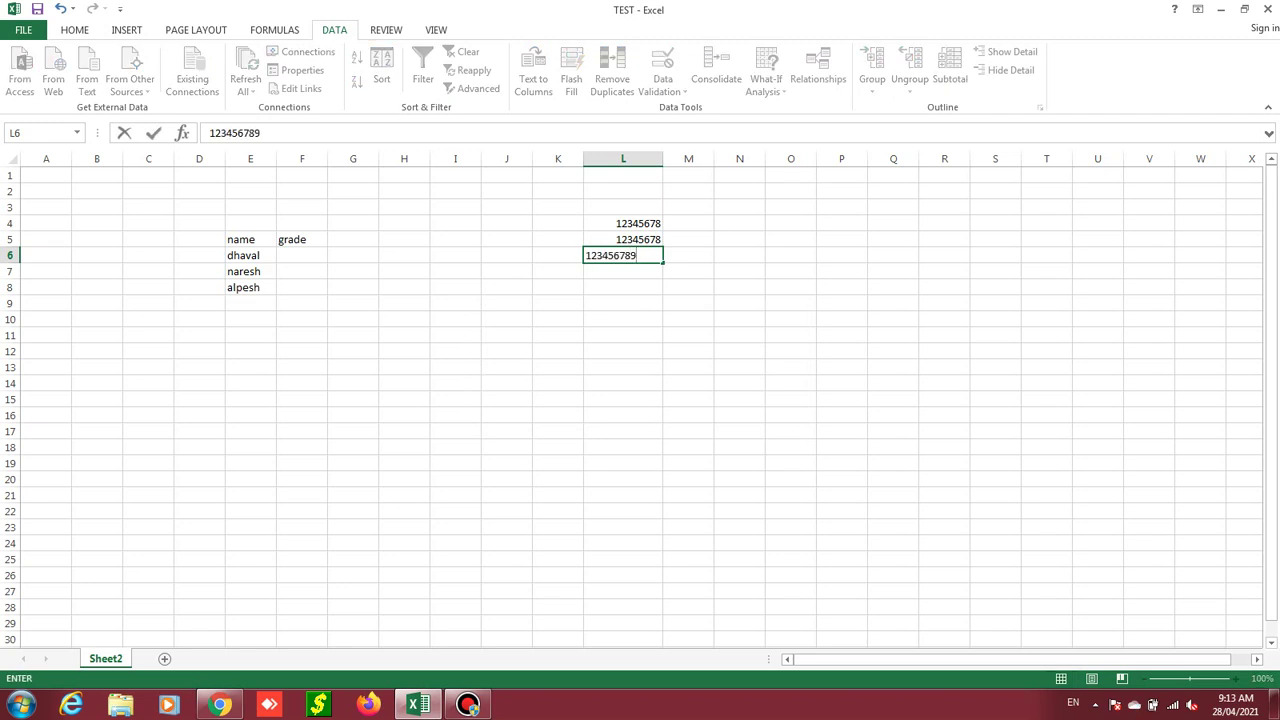
type("123456")
key("Return")
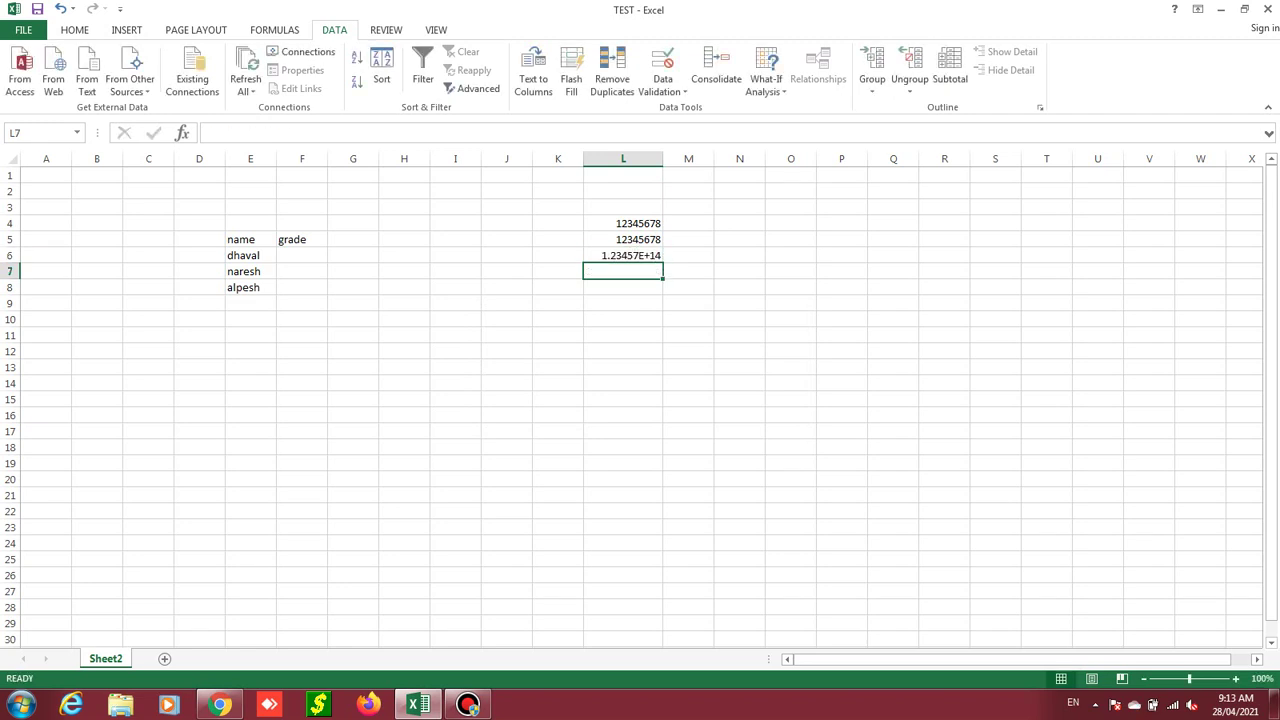
left_click(622, 255)
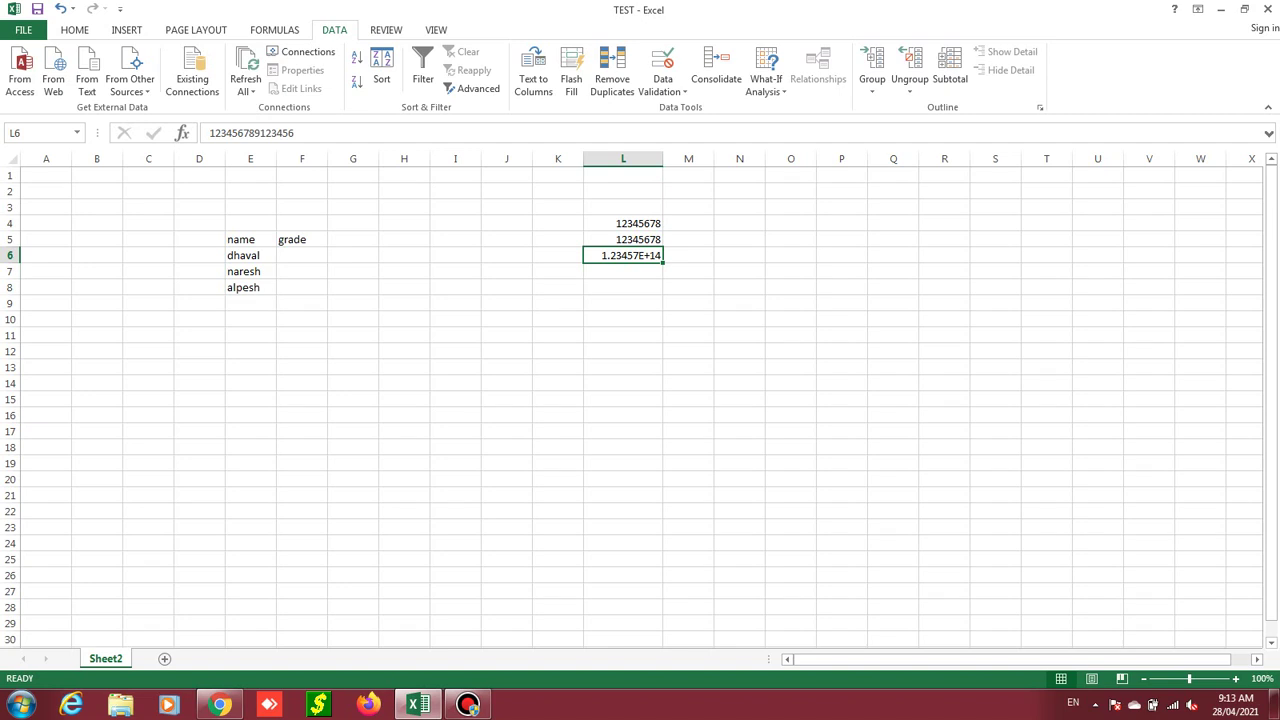
mouse_move(688, 319)
left_mouse_down()
mouse_move(622, 319)
mouse_move(97, 191)
left_mouse_up()
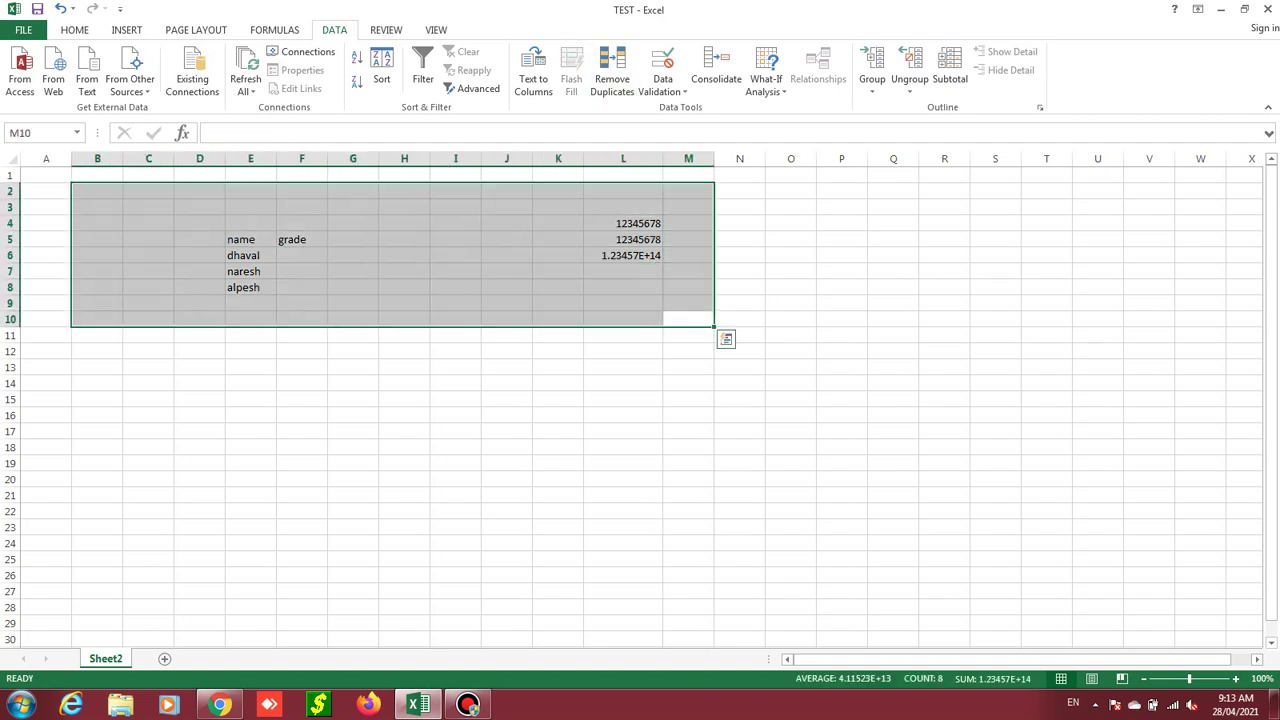
Step: Delete the contents of B2:M10, leaving Sheet2 empty
key("Delete")
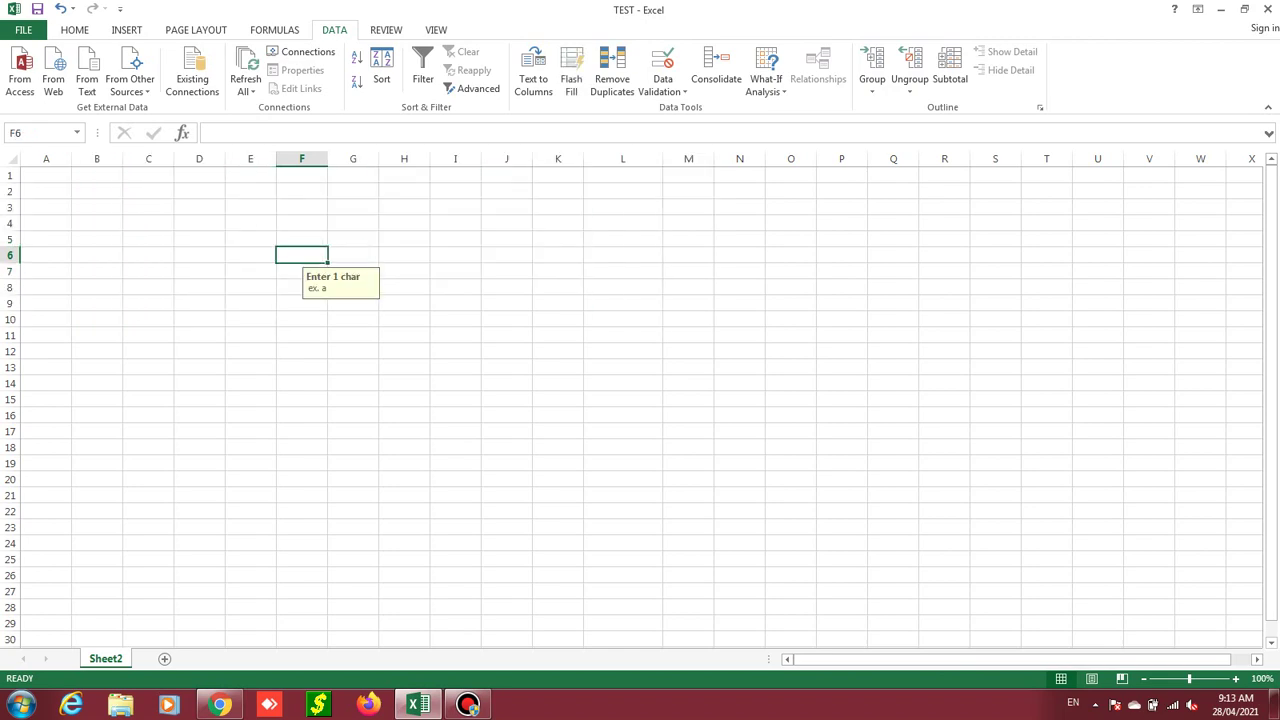
left_click(146, 303)
left_click(45, 303)
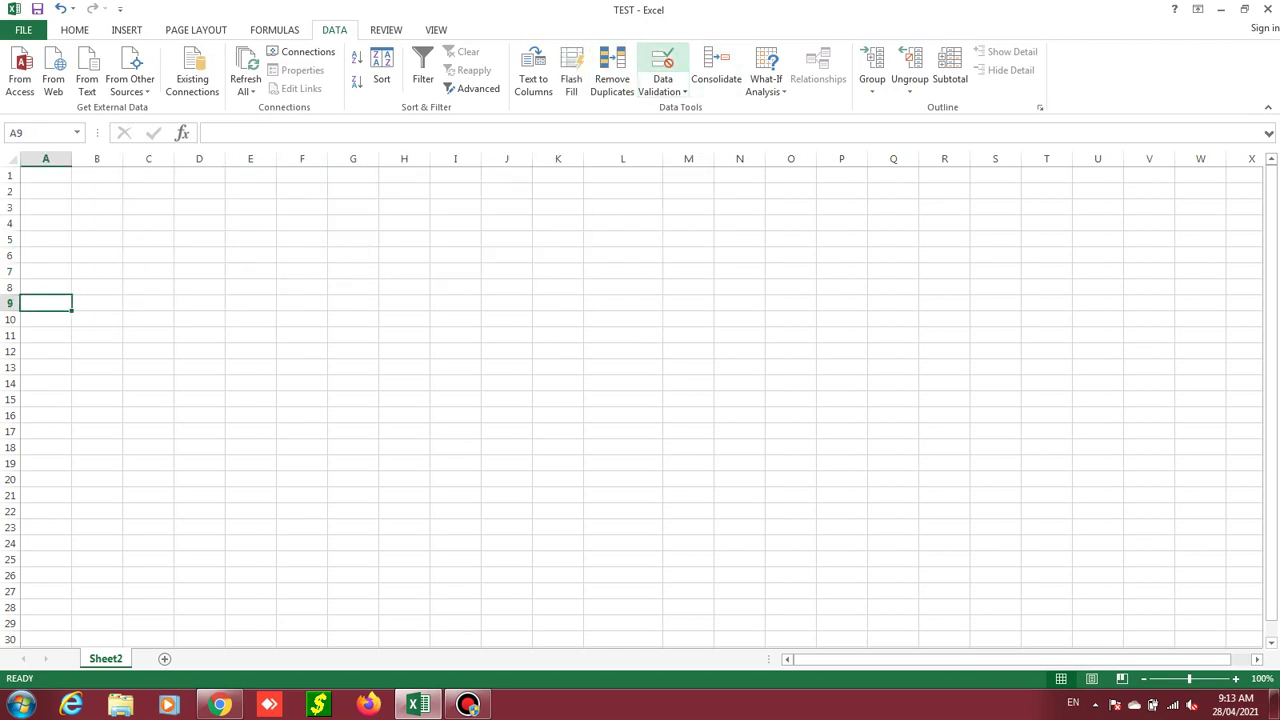
Step: Try Whole number in Data Validation, cancel without applying, and select A1
left_click(662, 62)
left_click(856, 281)
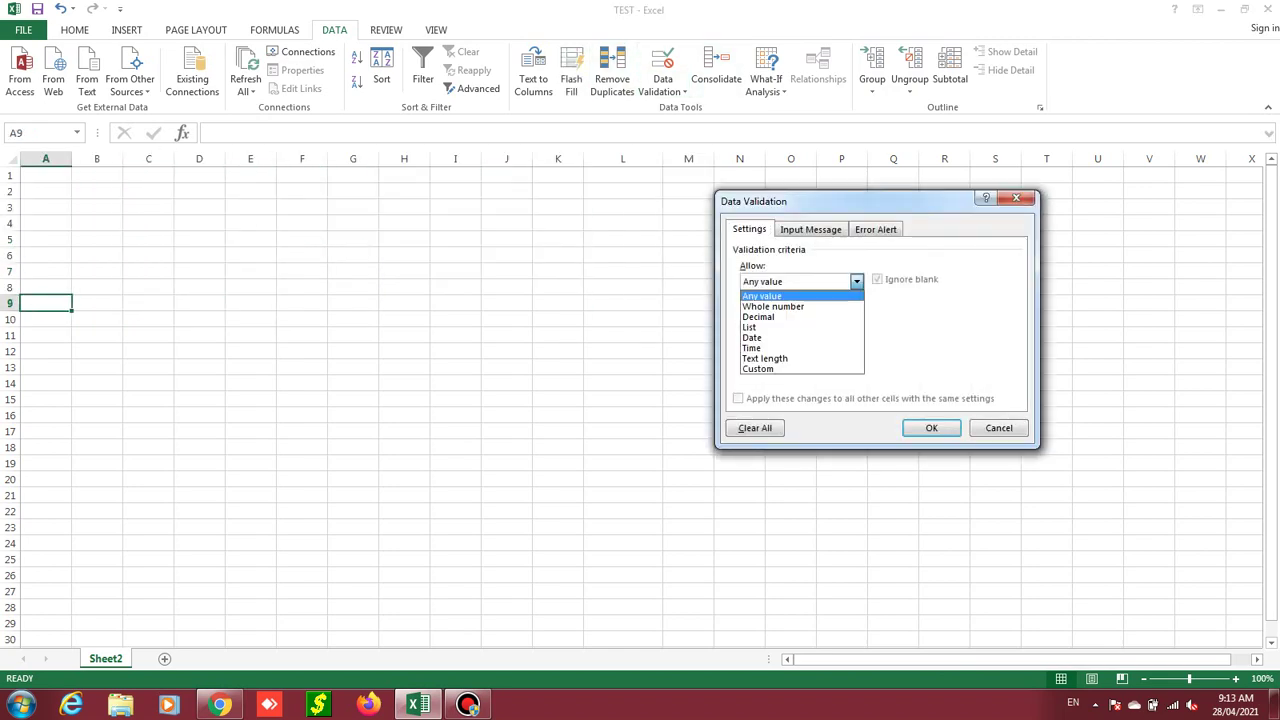
left_click(856, 281)
left_click(856, 281)
left_click(773, 306)
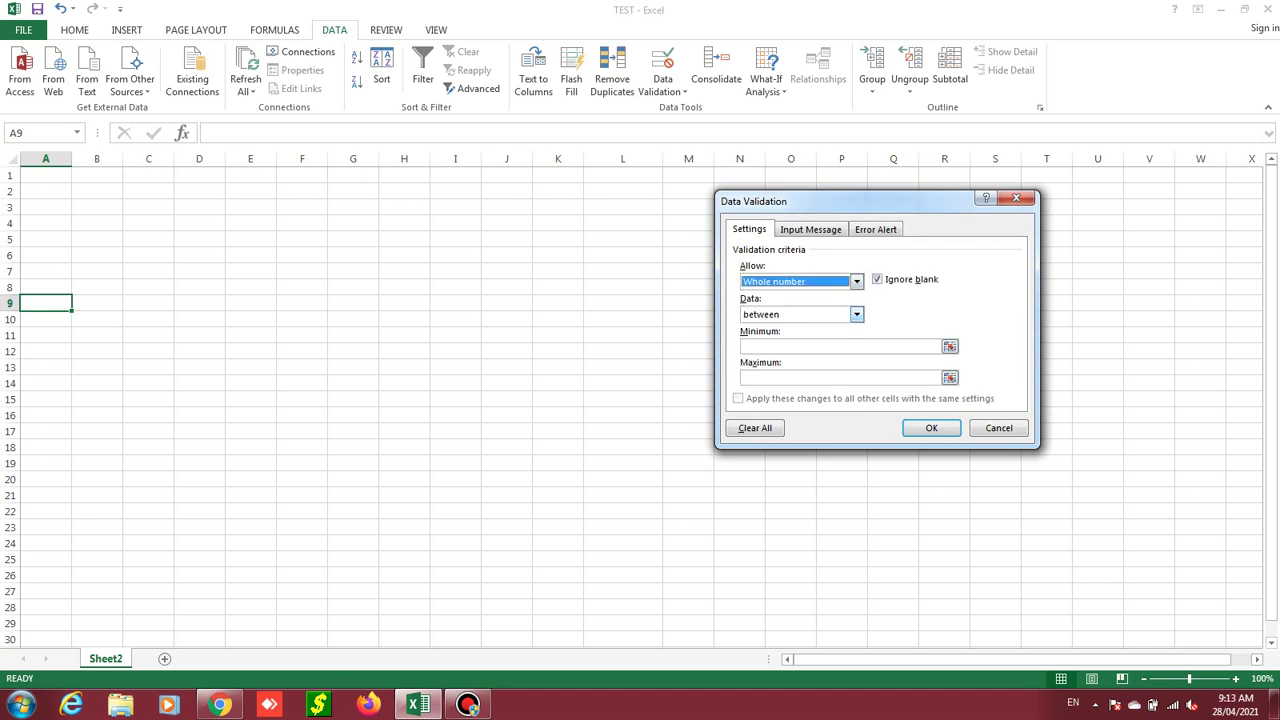
left_click(856, 314)
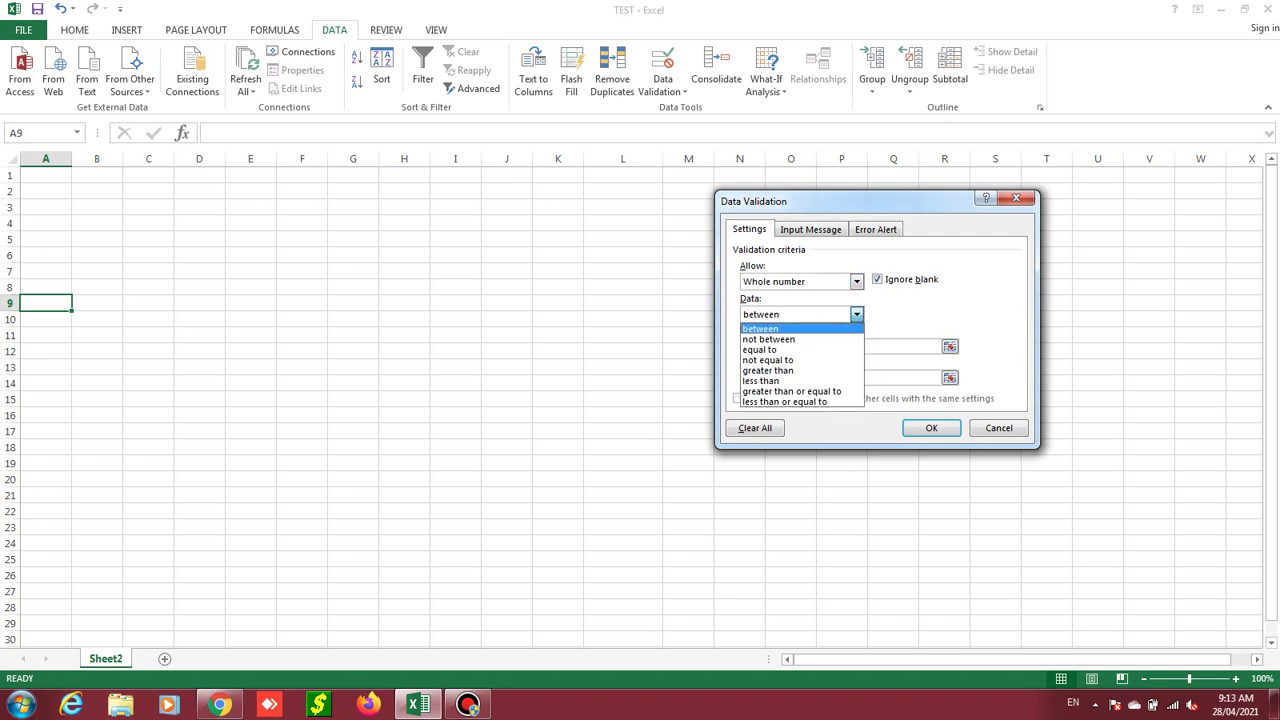
left_click(999, 428)
left_click(999, 428)
left_click(288, 272)
left_click(45, 175)
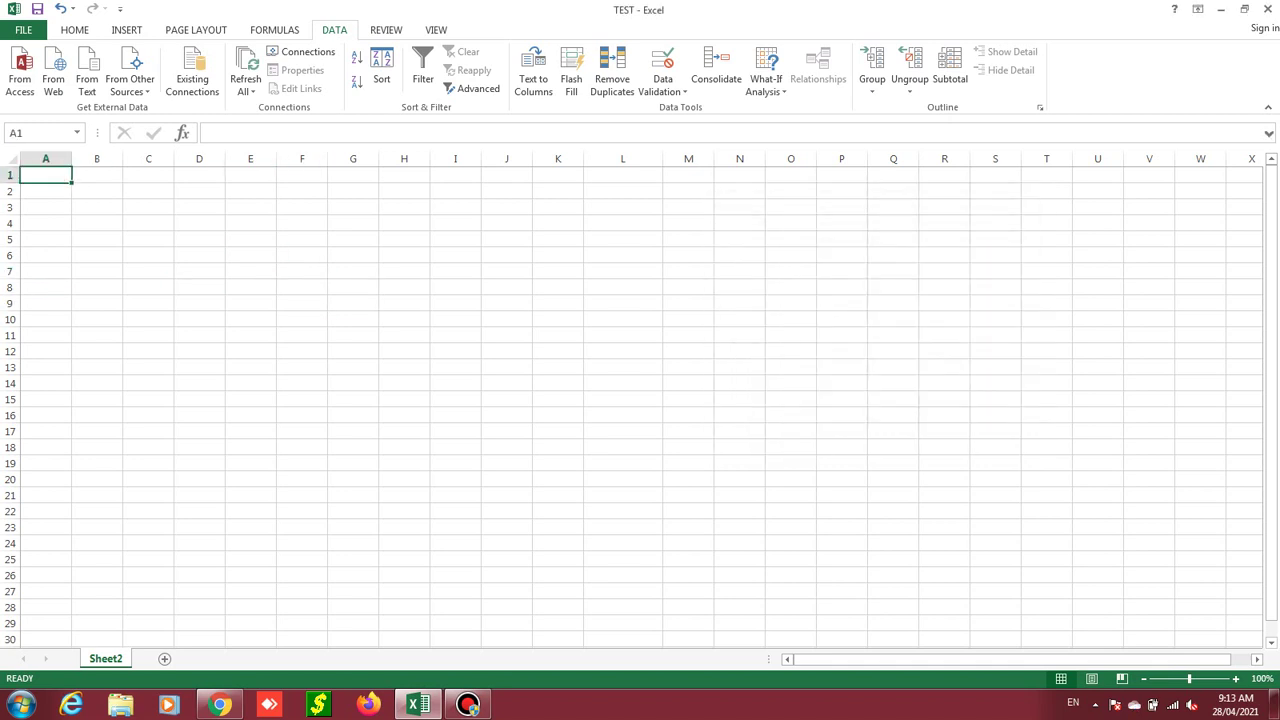
Step: Enter the heading 'name' in A1 and four student names in A2:A5
type("n")
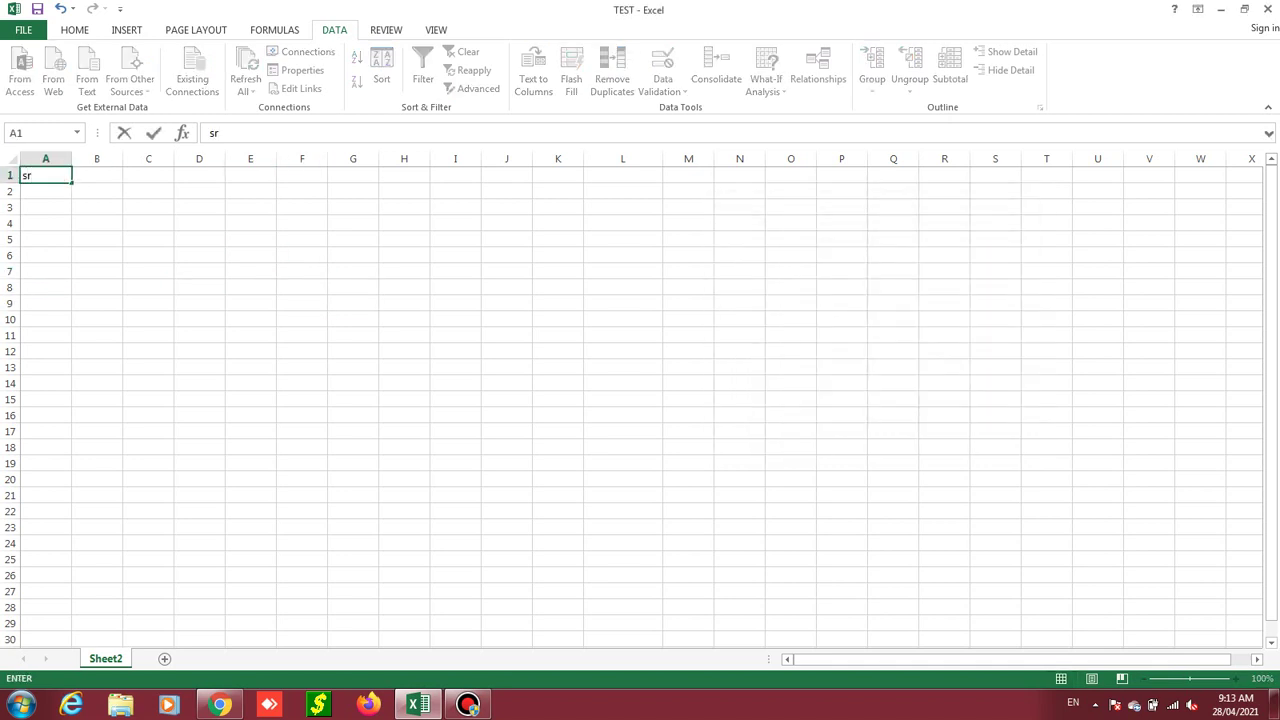
type("ame")
key("Return")
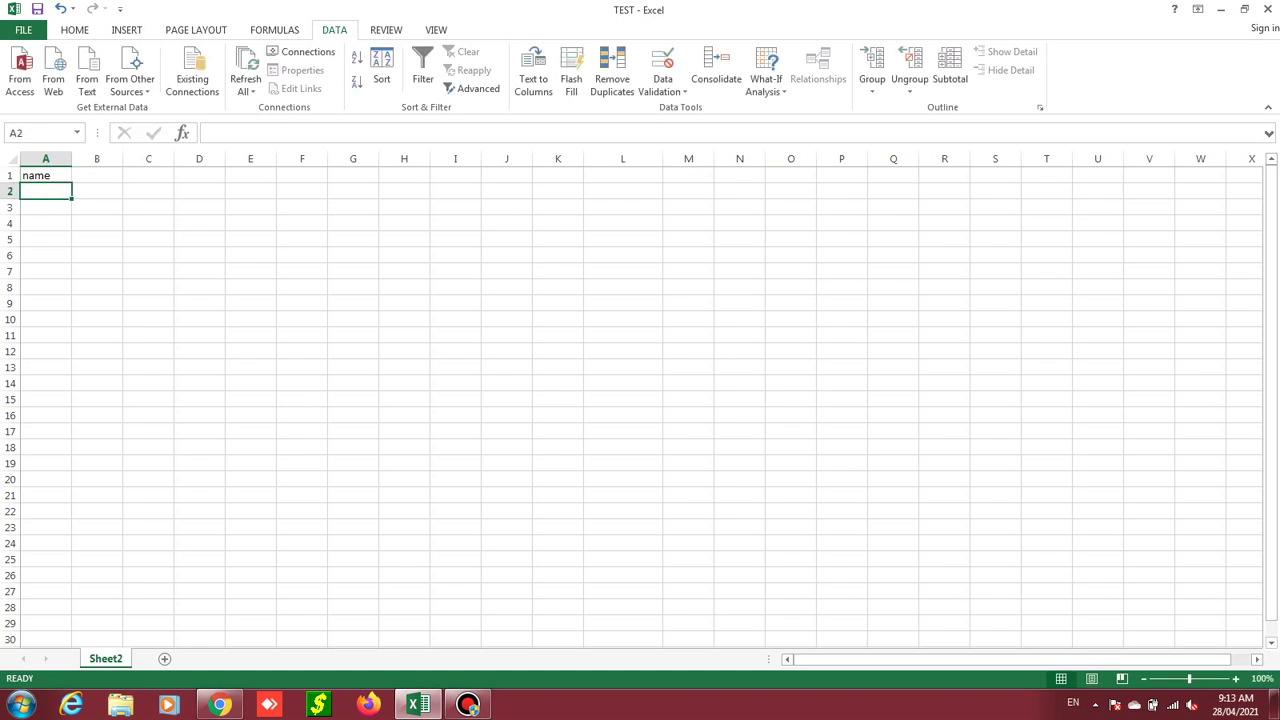
type("alpes")
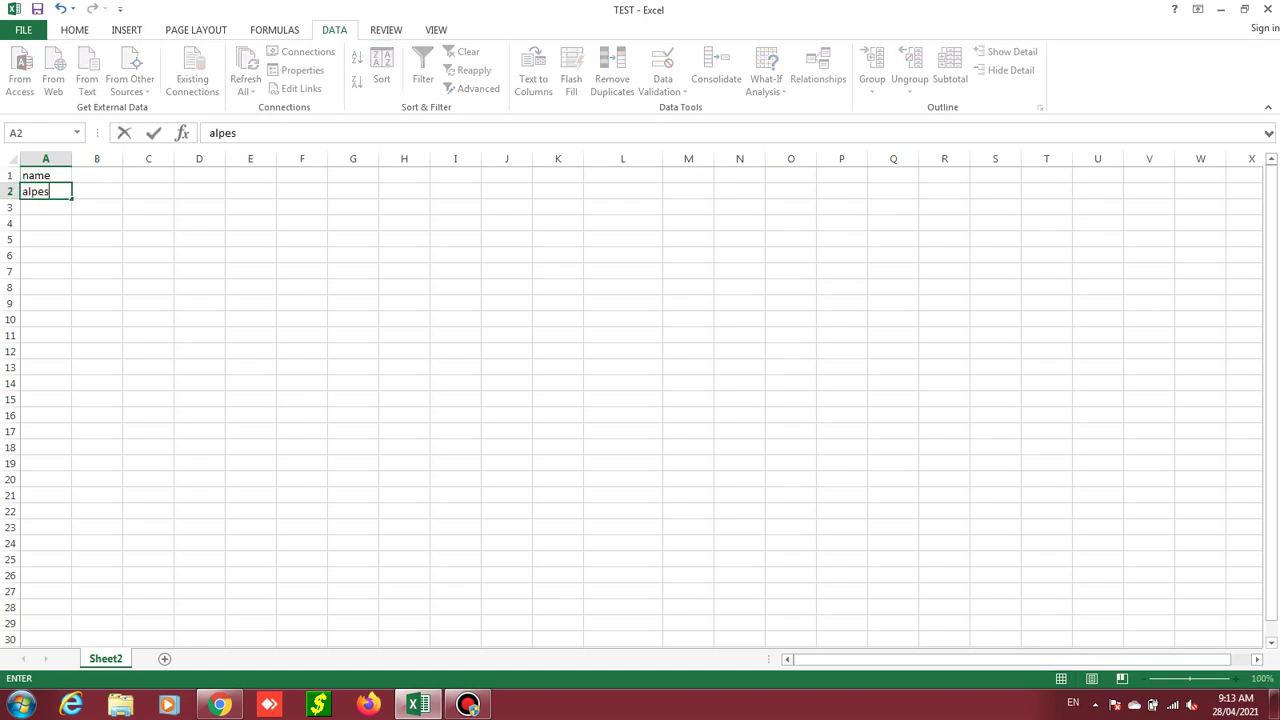
type("h")
key("Return")
type("kamlesh")
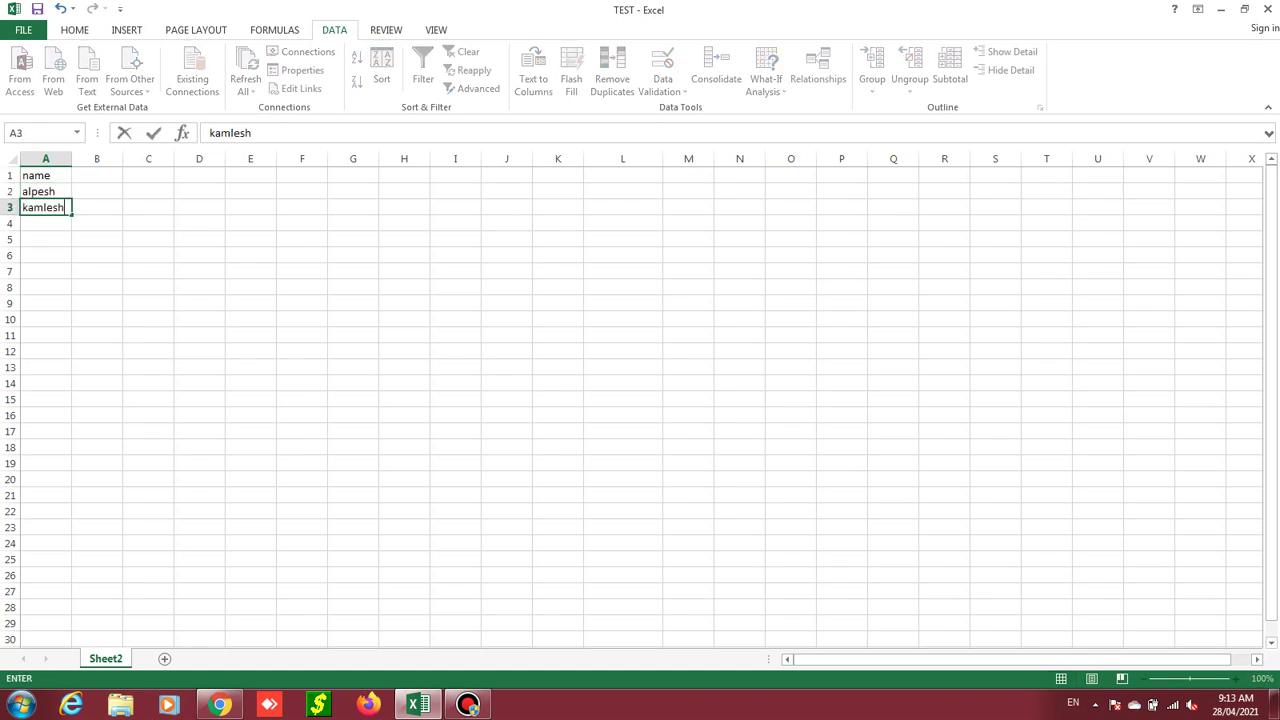
key("Return")
type("karan")
key("Return")
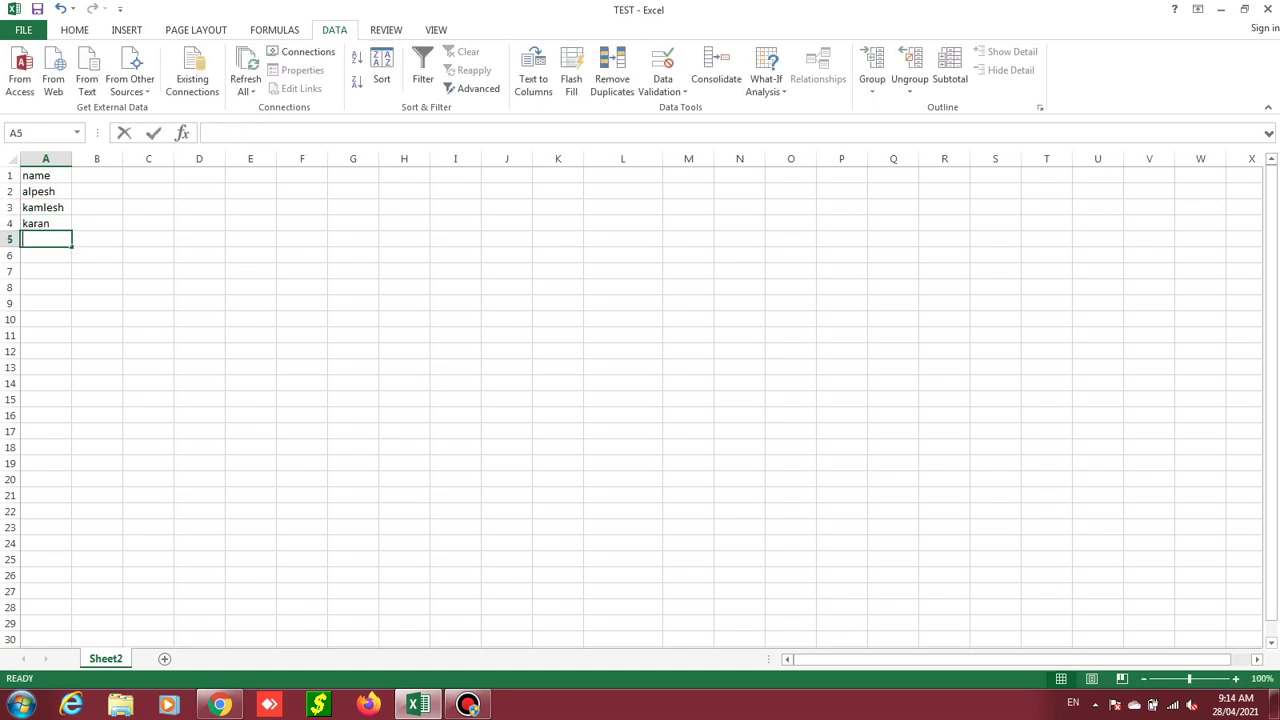
type("arjun")
key("Return")
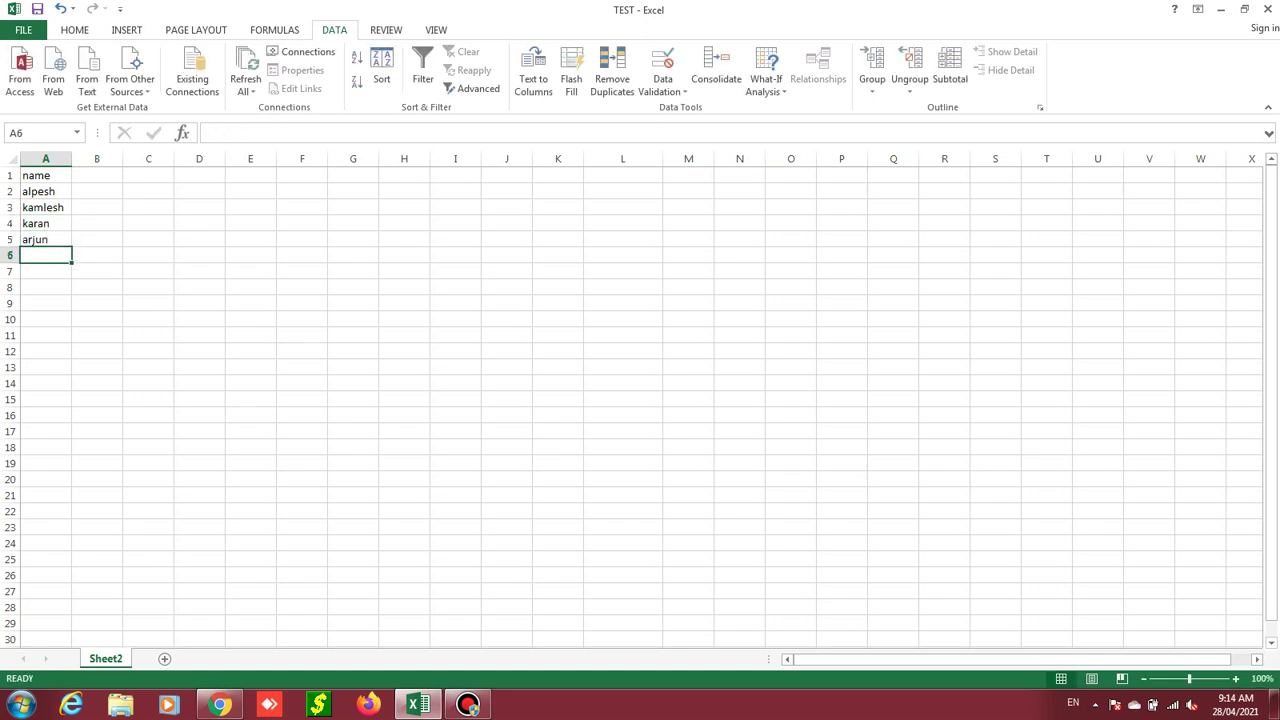
Step: Put the heading 'Att. No.' in B1, replacing a mistyped entry
key("Up")
key("Up")
key("Up")
key("Up")
key("Up")
key("Right")
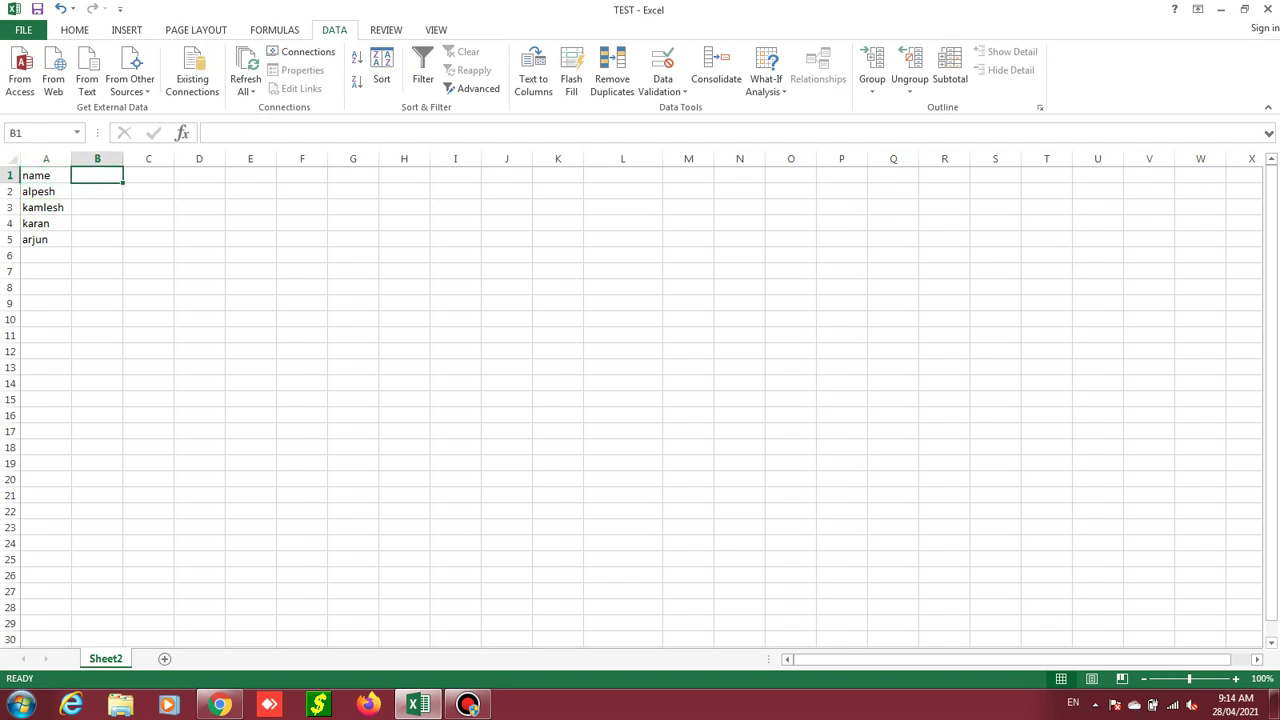
type("roll")
key("BackSpace")
key("BackSpace")
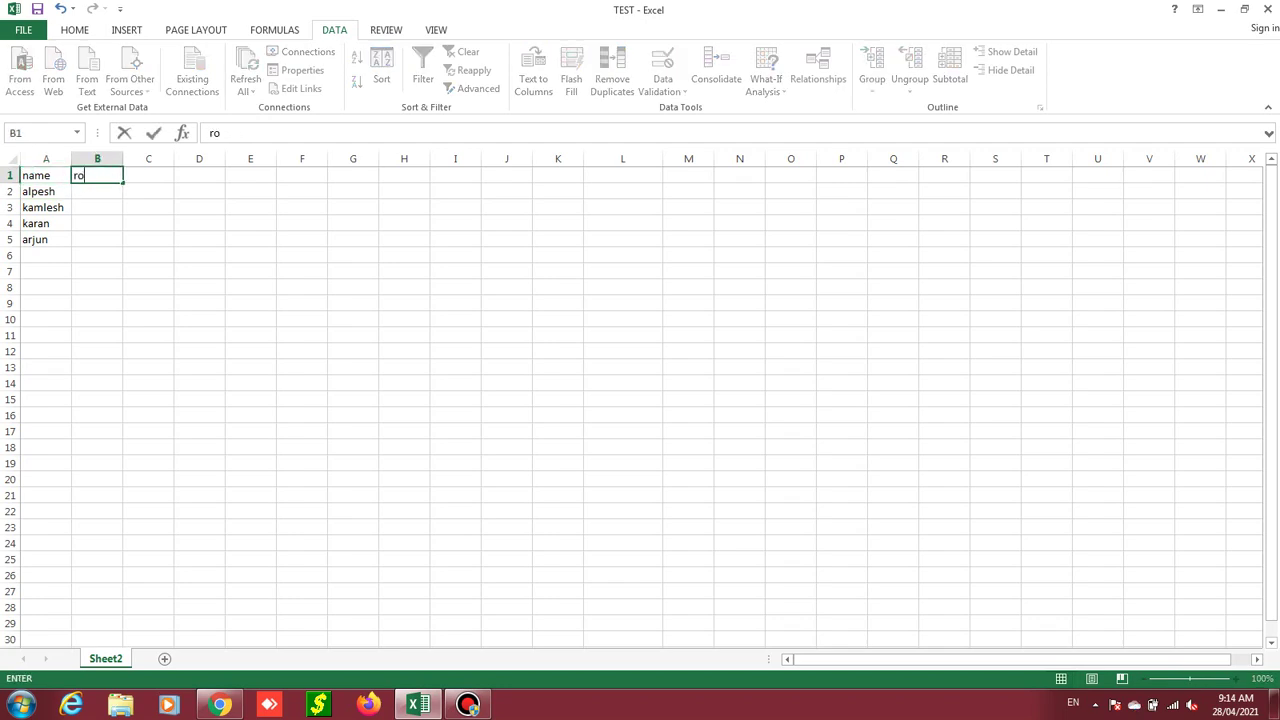
key("BackSpace")
key("BackSpace")
type("Att.")
type(" No.")
key("Return")
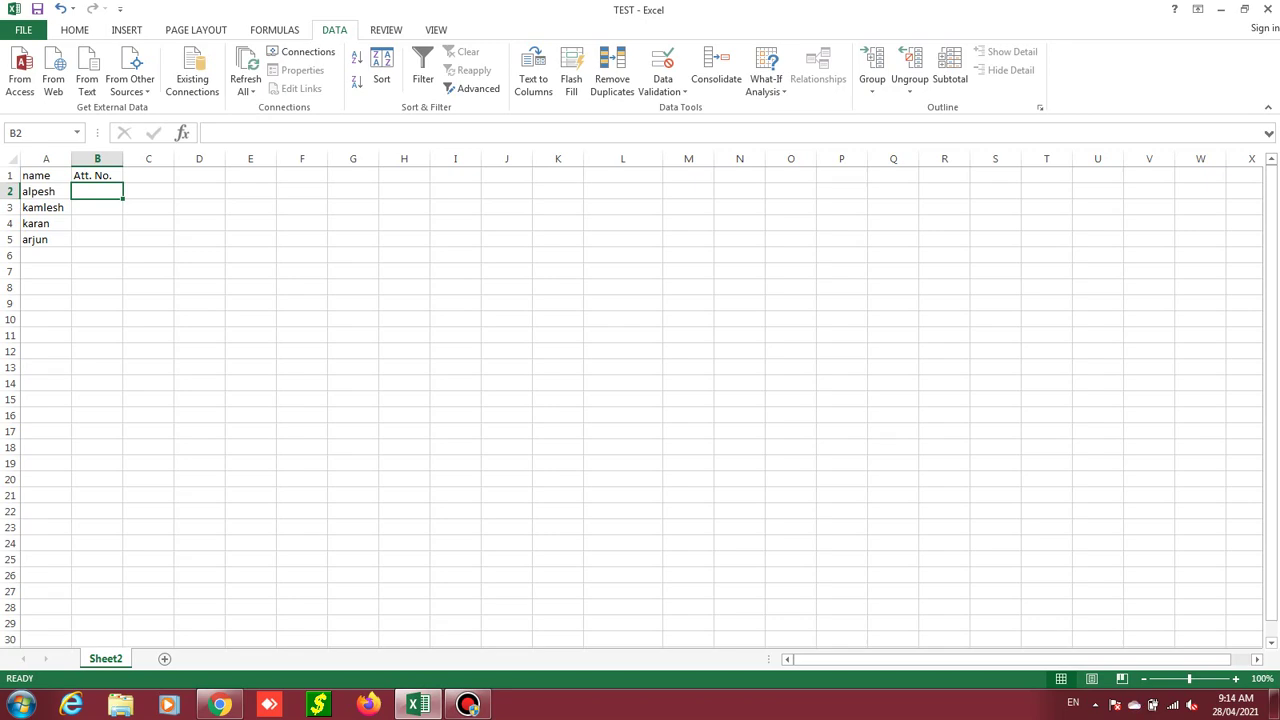
Step: Limit column B to whole numbers between 1 and 5 with Data Validation
left_click(97, 159)
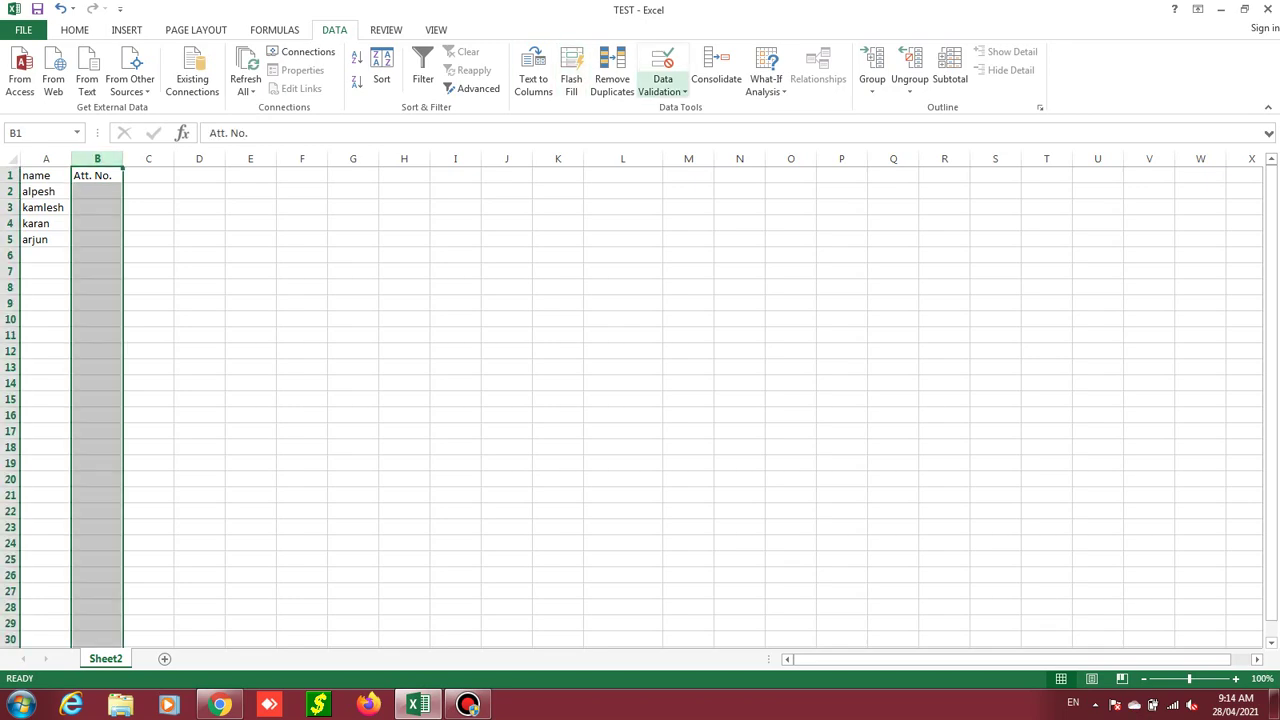
left_click(662, 78)
left_click(857, 281)
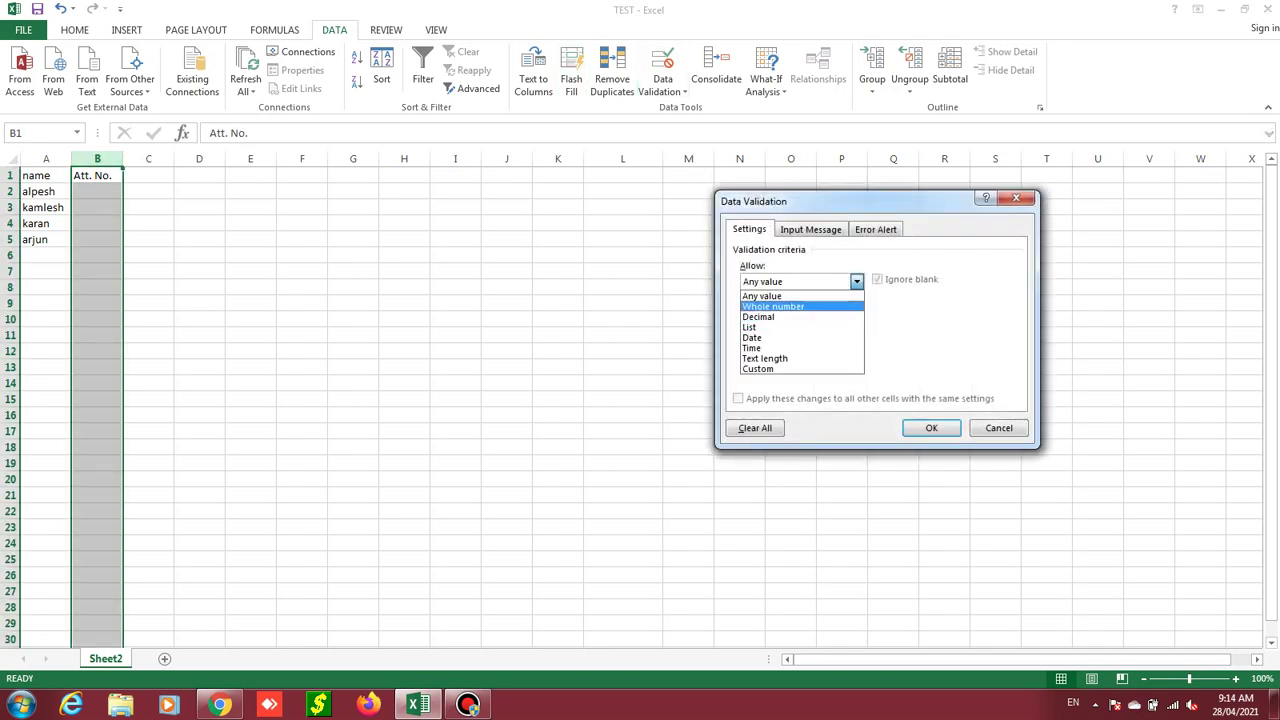
left_click(772, 306)
left_click(840, 346)
type("1")
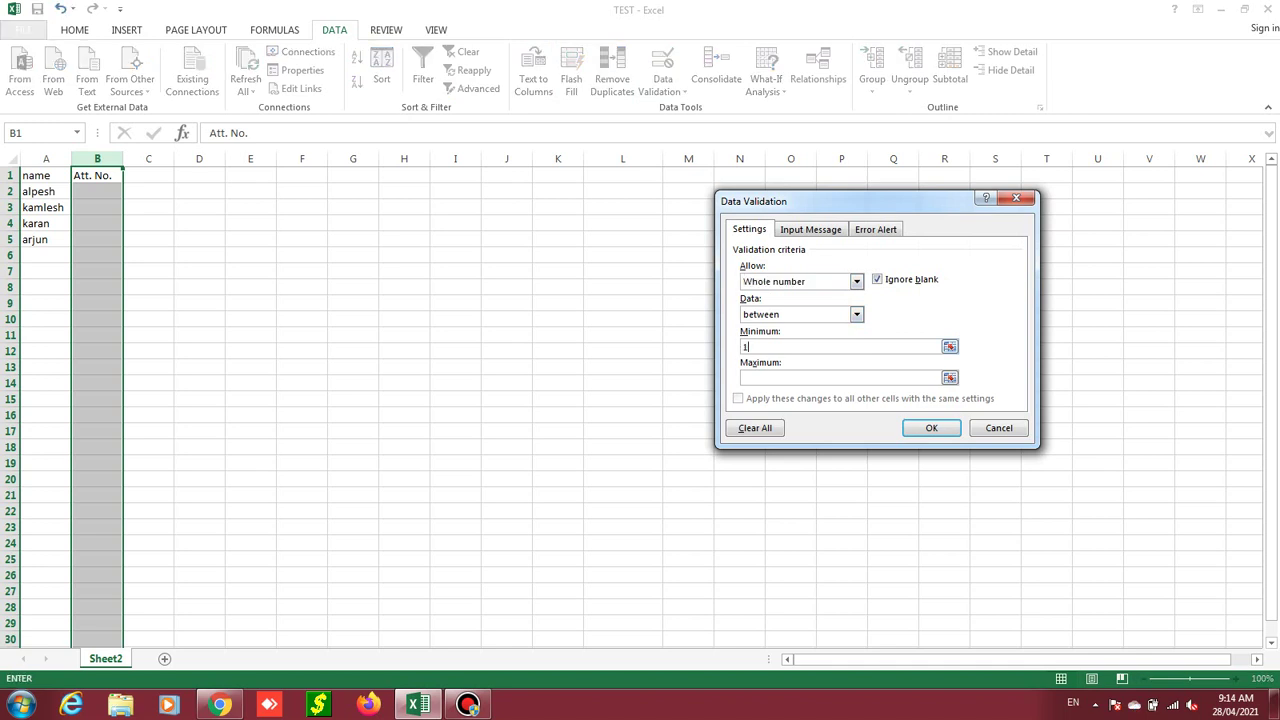
key("Tab")
type("5")
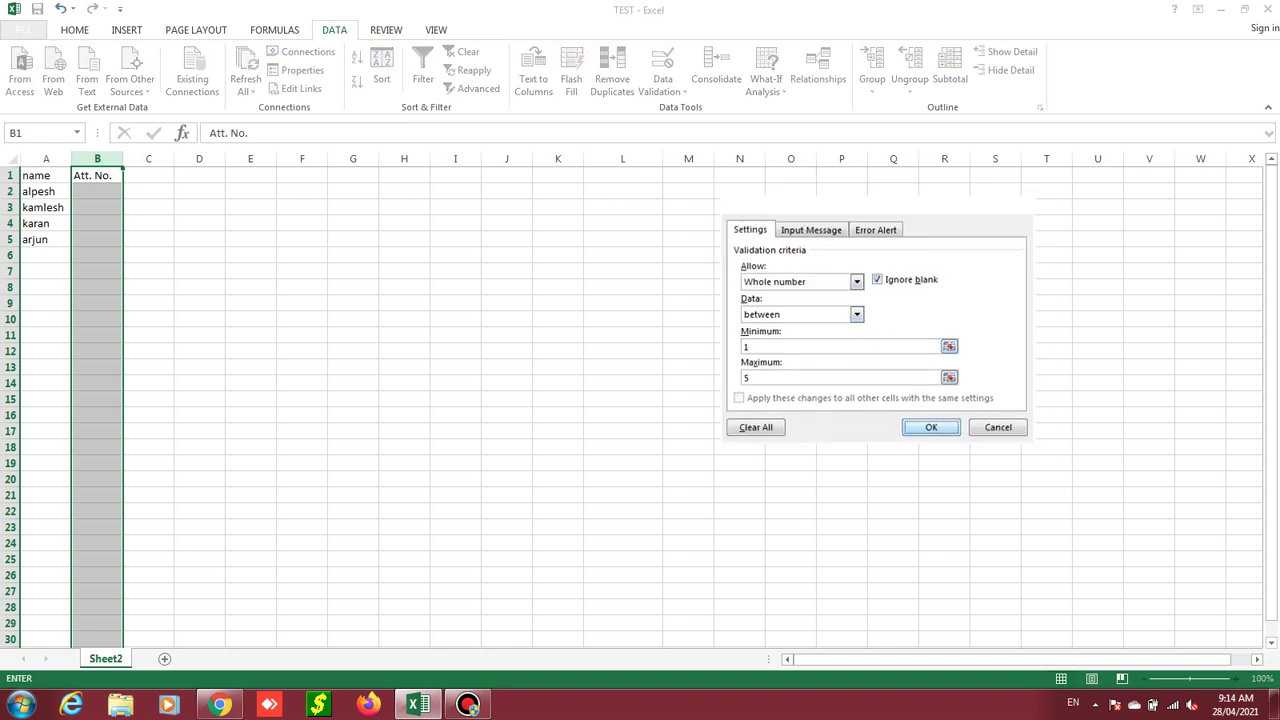
left_click(931, 428)
left_click(97, 191)
Step: Enter 5, 2, 3 and 4 down column B after a 6 is rejected
type("6")
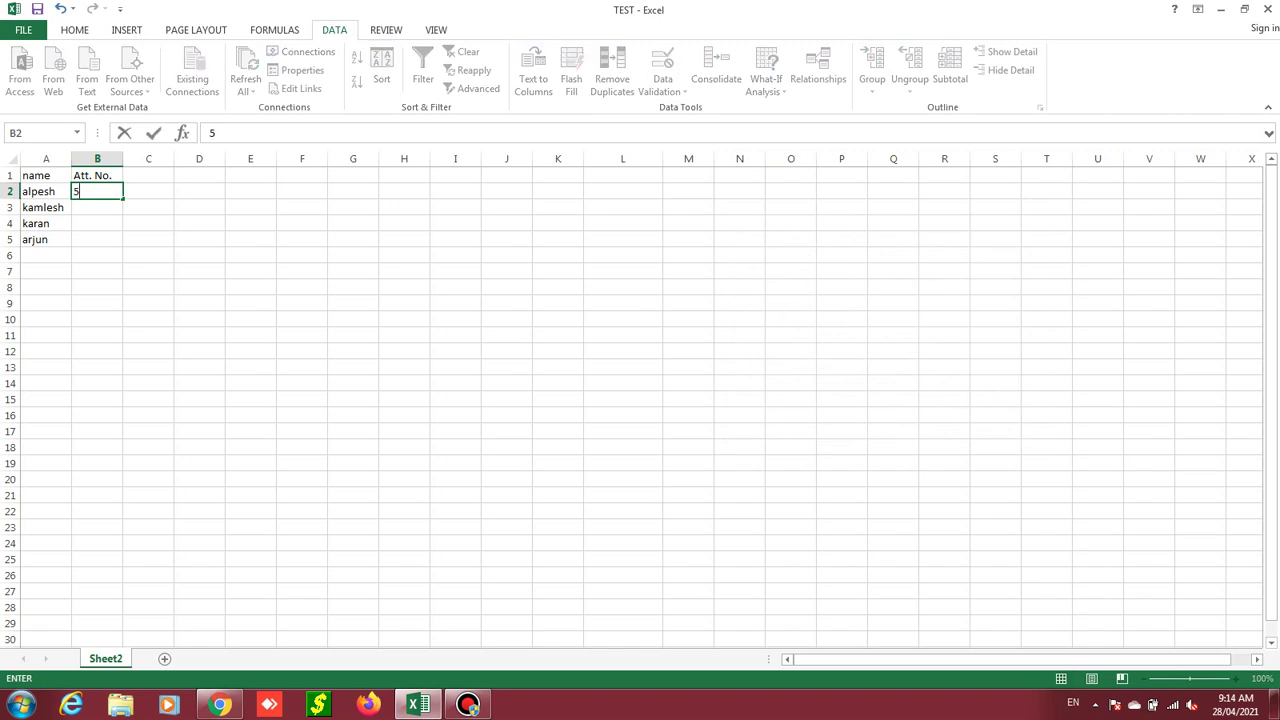
key("Return")
key("Return")
type("5")
key("Return")
type("2")
key("Return")
type("3")
key("Return")
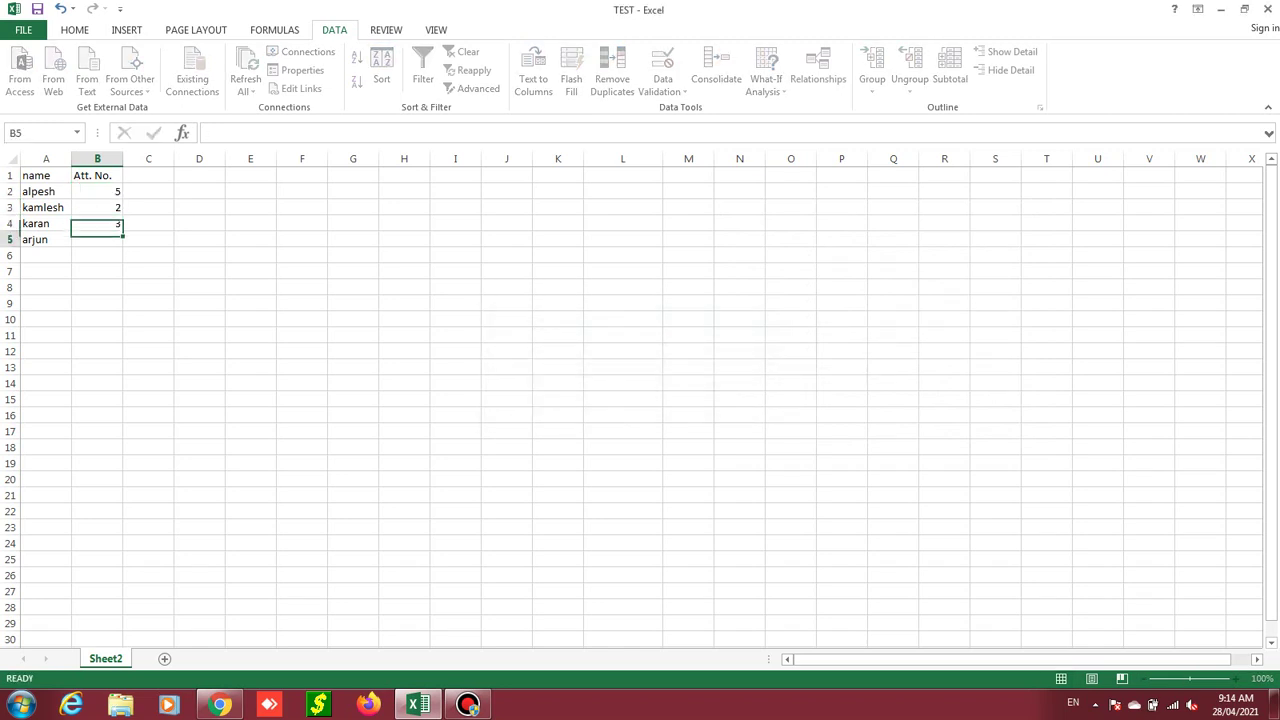
type("4")
key("Return")
type("1")
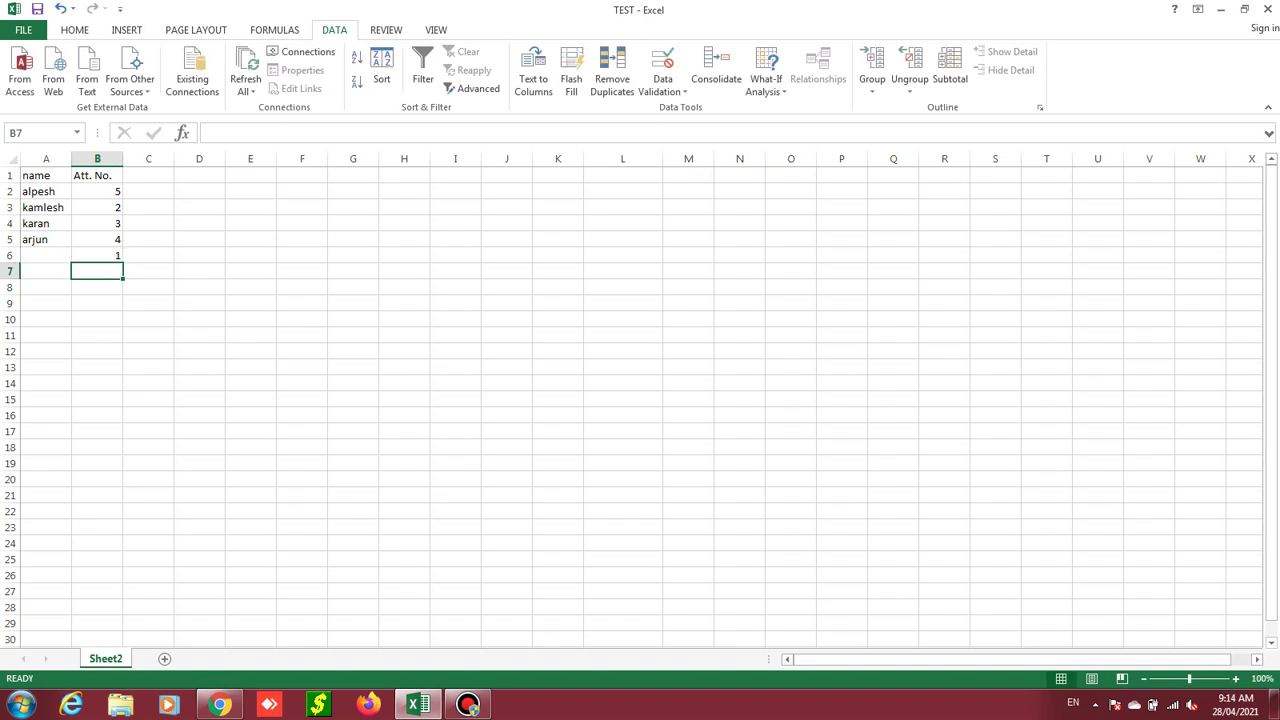
Step: Try 9 in B7, see it refused, and cancel the entry
type("9")
key("Return")
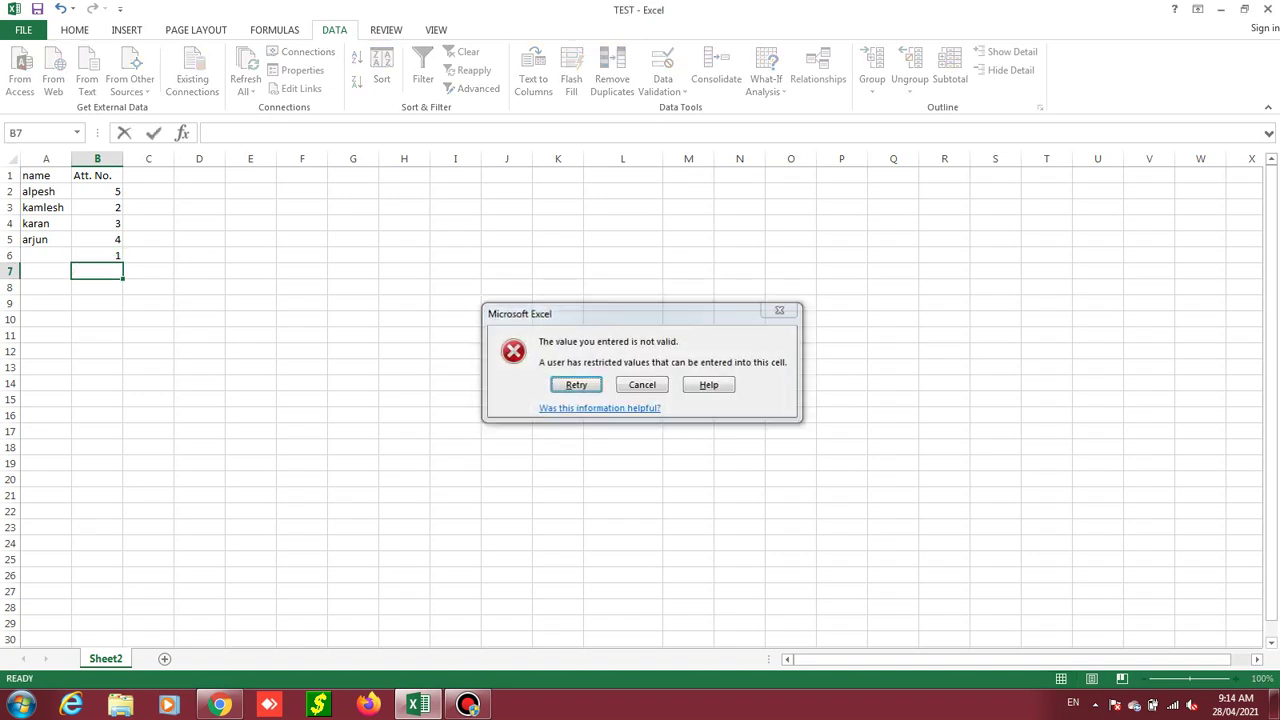
key("Return")
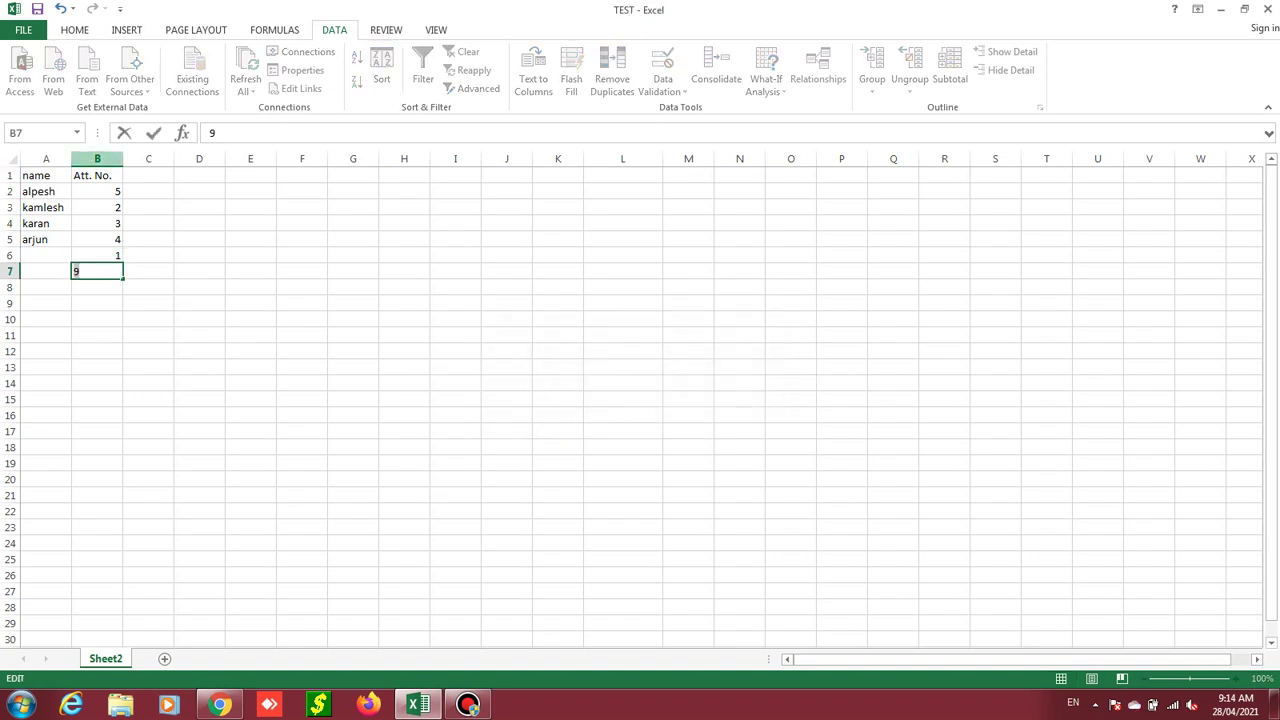
key("Return")
left_click(642, 384)
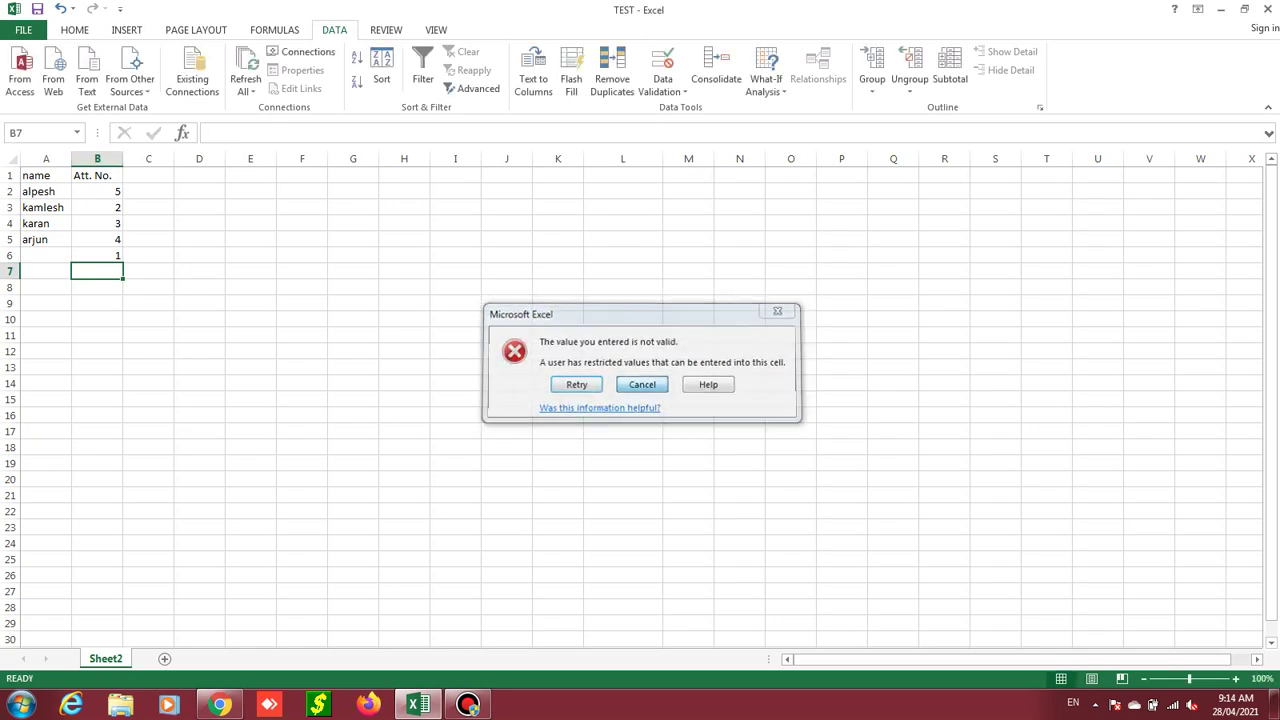
left_click(97, 159)
Step: Reopen and close column B's validation rule, then select column C
left_click(662, 68)
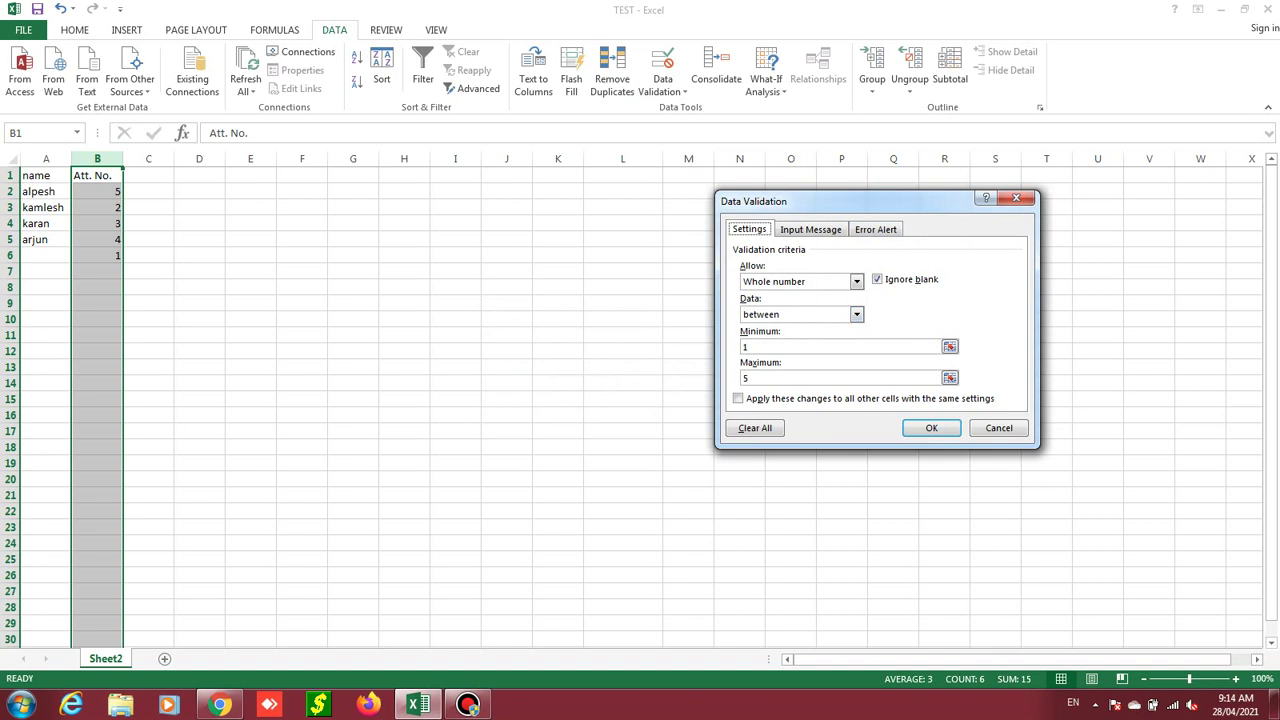
left_click(1016, 197)
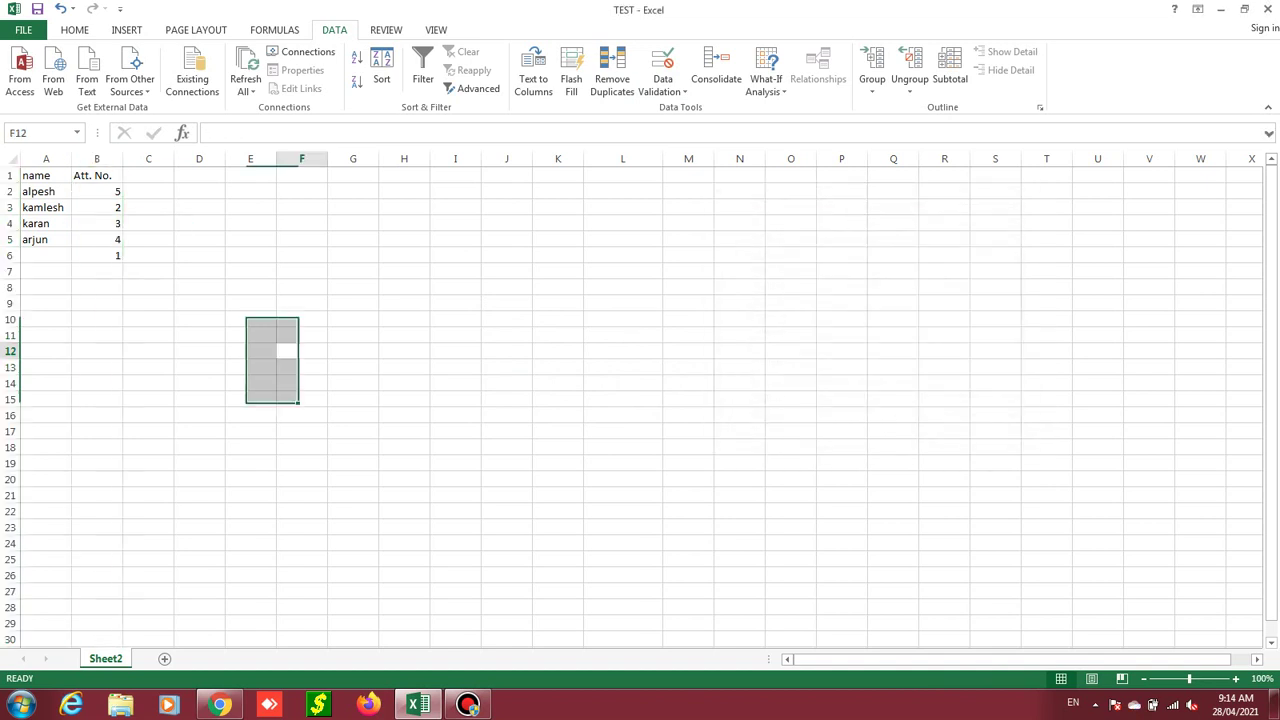
left_click(300, 350)
left_click(250, 159)
left_click(148, 159)
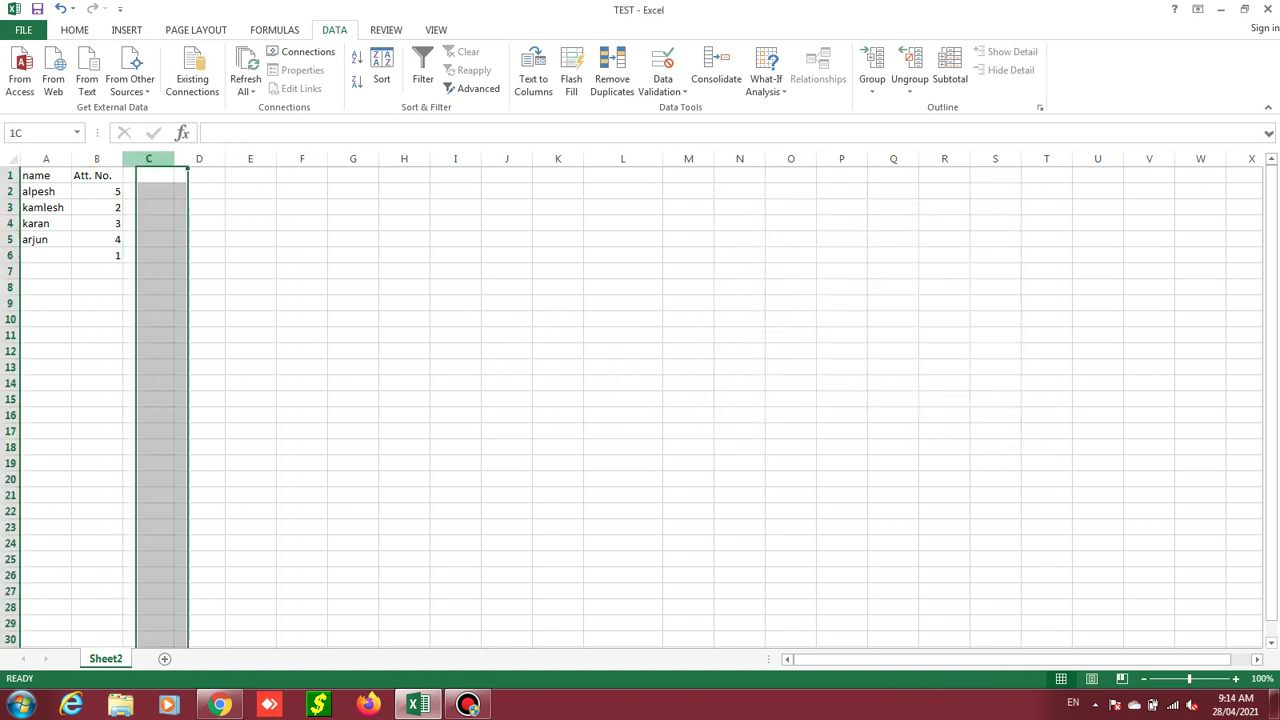
Step: Choose List in Data Validation for column C, then close without applying
left_click(662, 91)
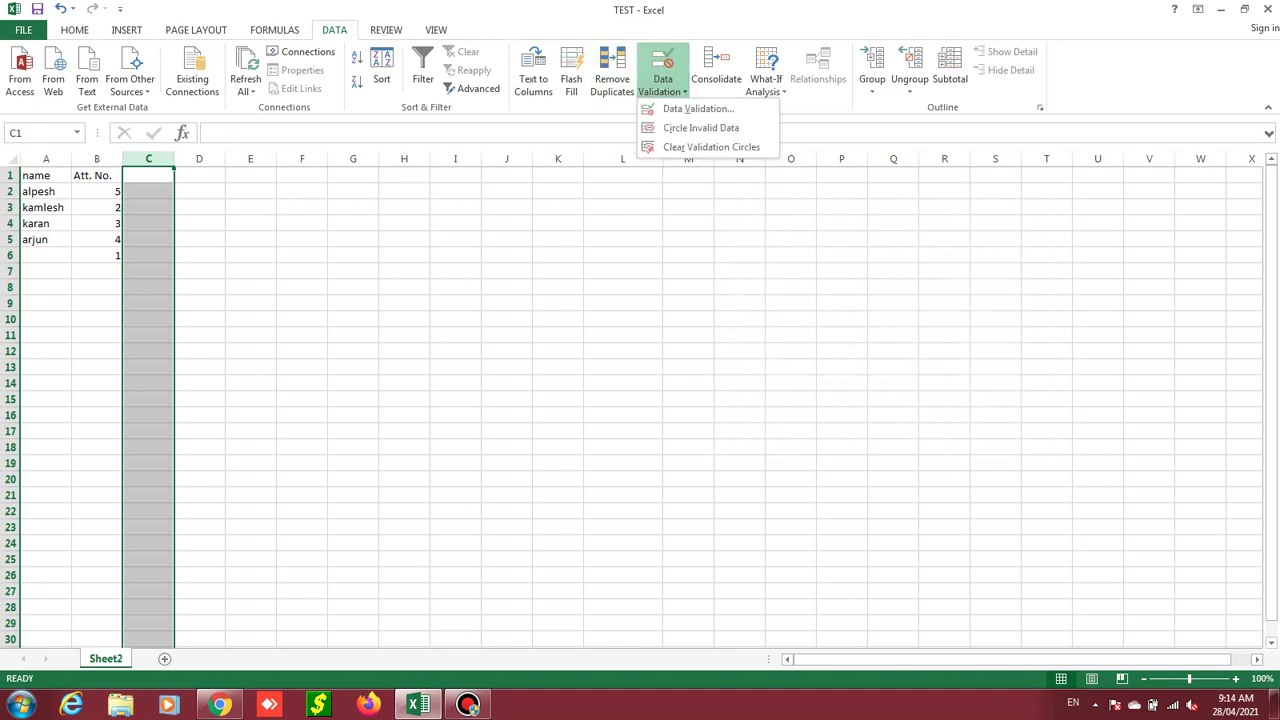
left_click(680, 106)
key("Tab")
key("alt+Down")
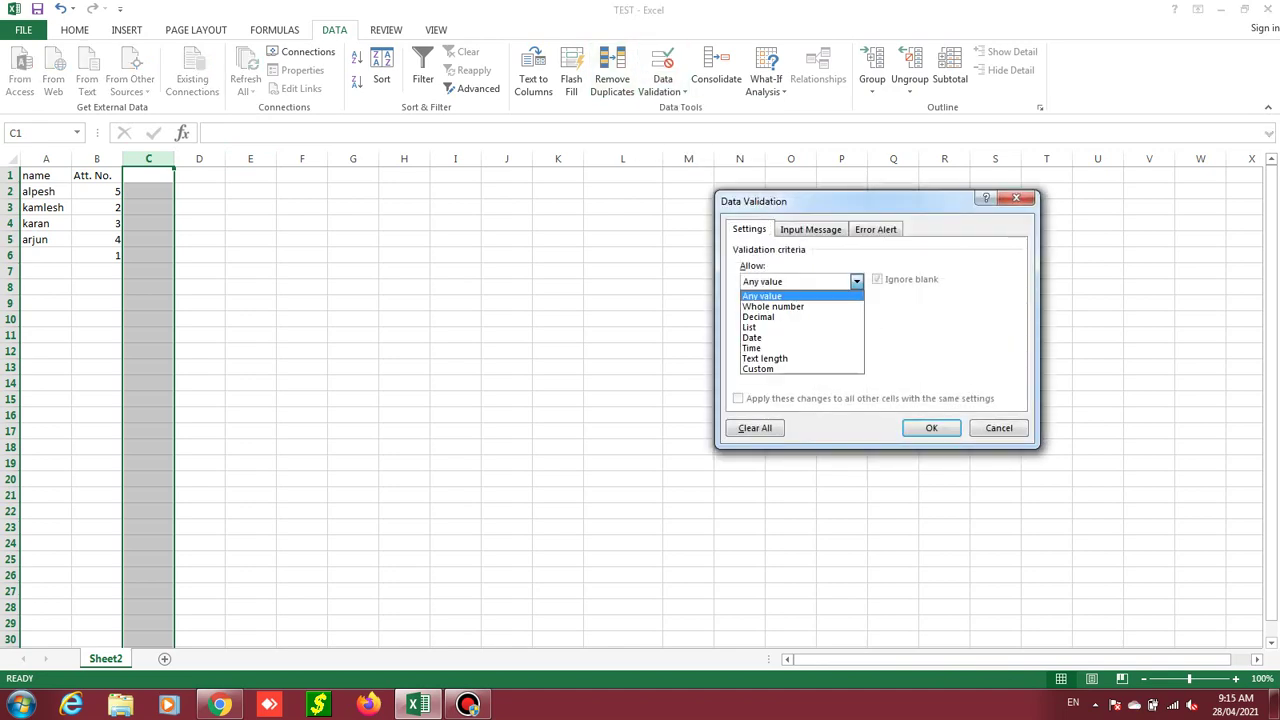
key("Down")
key("Down")
key("Down")
key("Return")
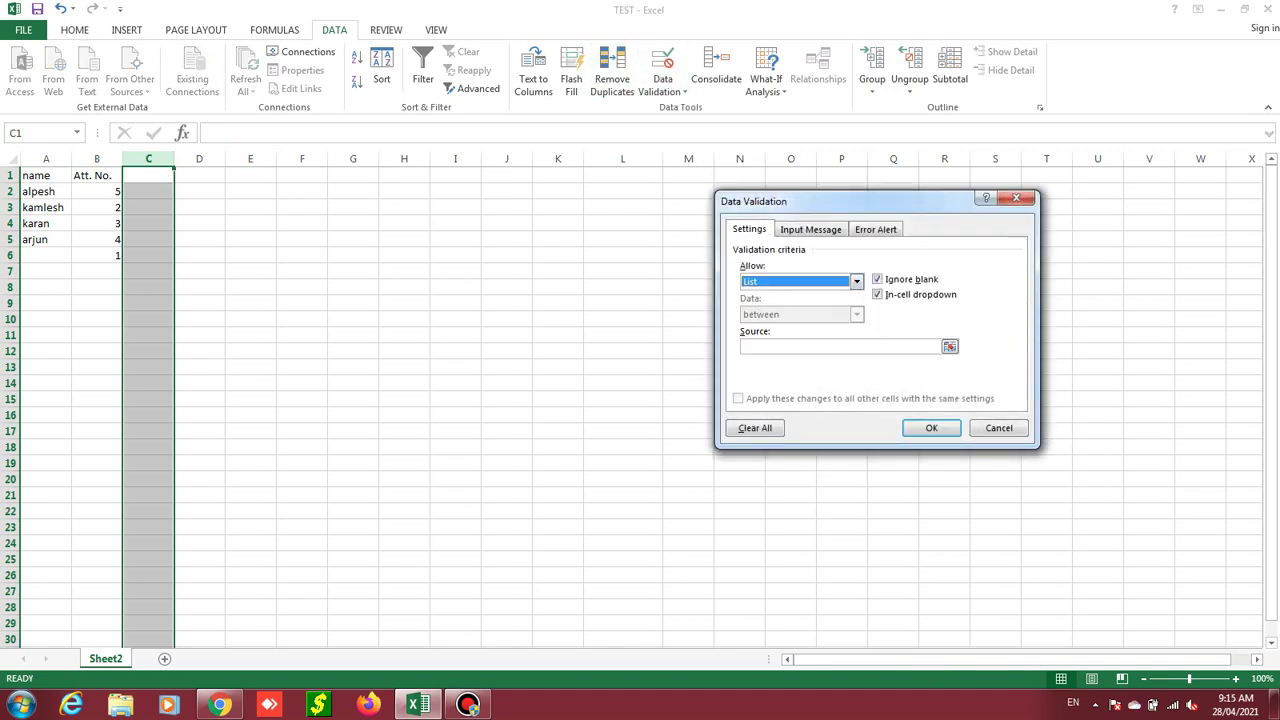
left_click(1016, 197)
Step: Widen column E and begin a heading in E1, erasing the typo
left_click(301, 318)
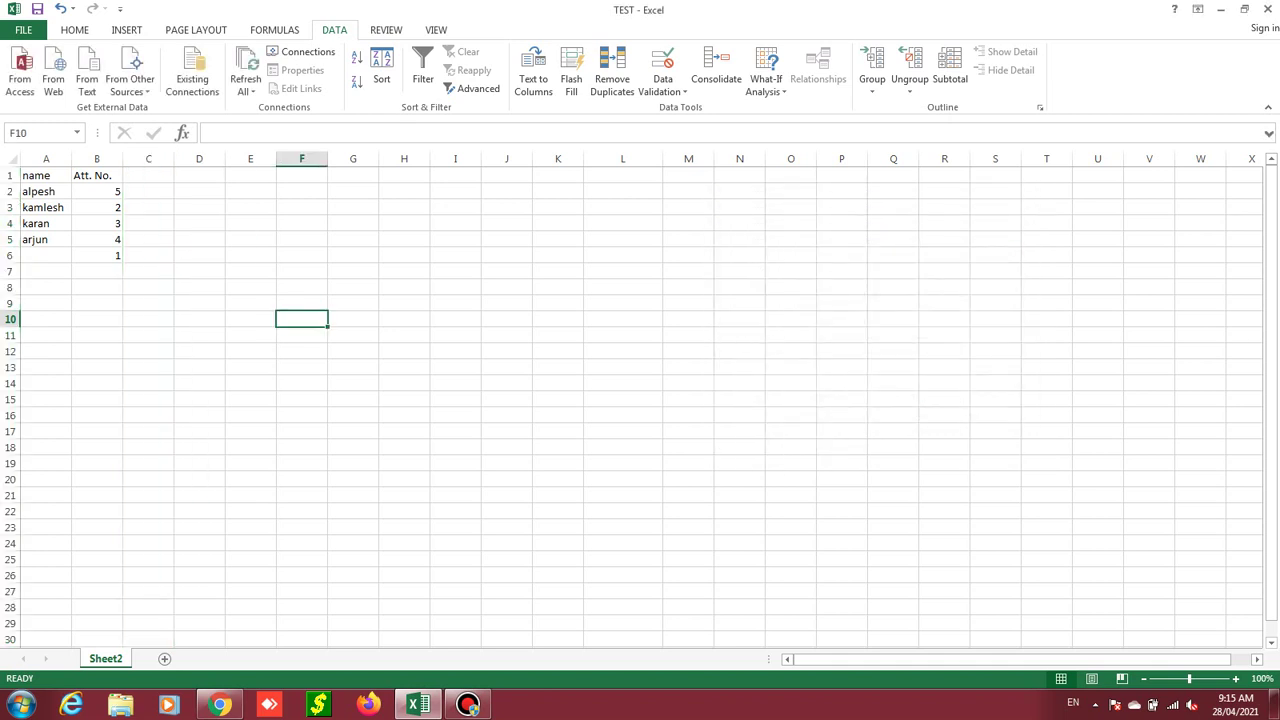
left_click(250, 287)
left_click_drag(276, 158, 325, 158)
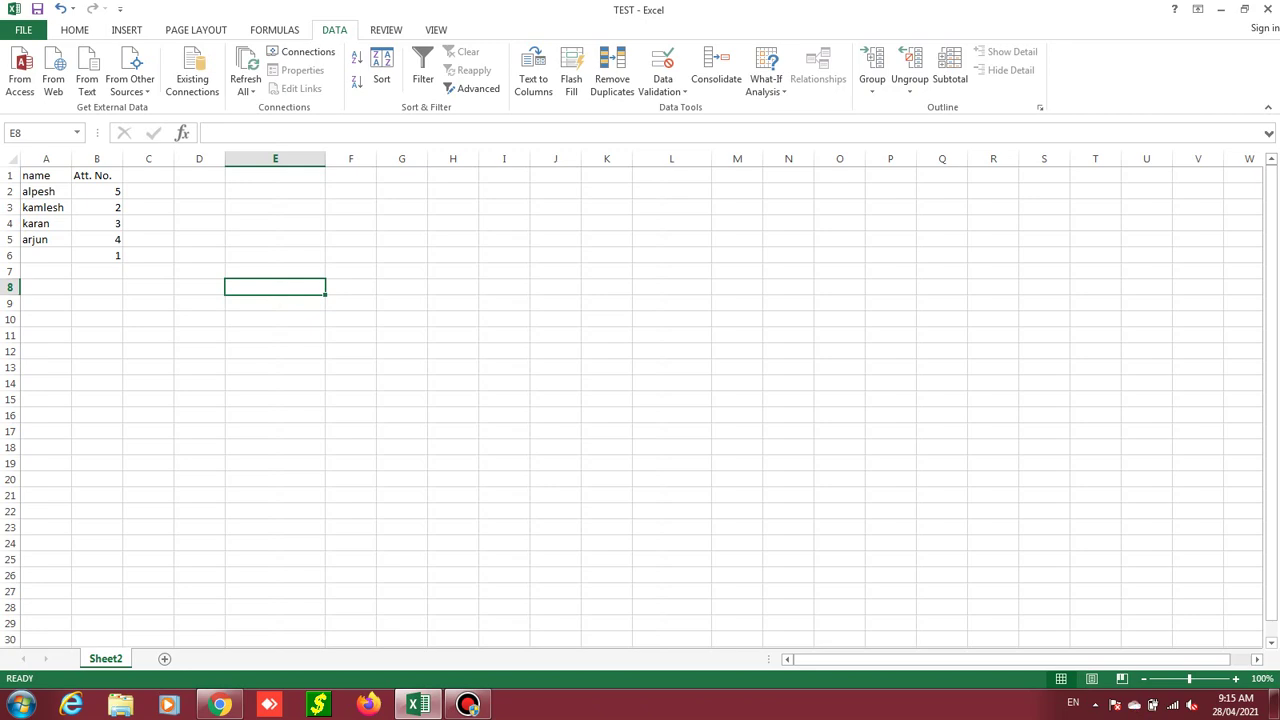
left_click(275, 180)
type("naem")
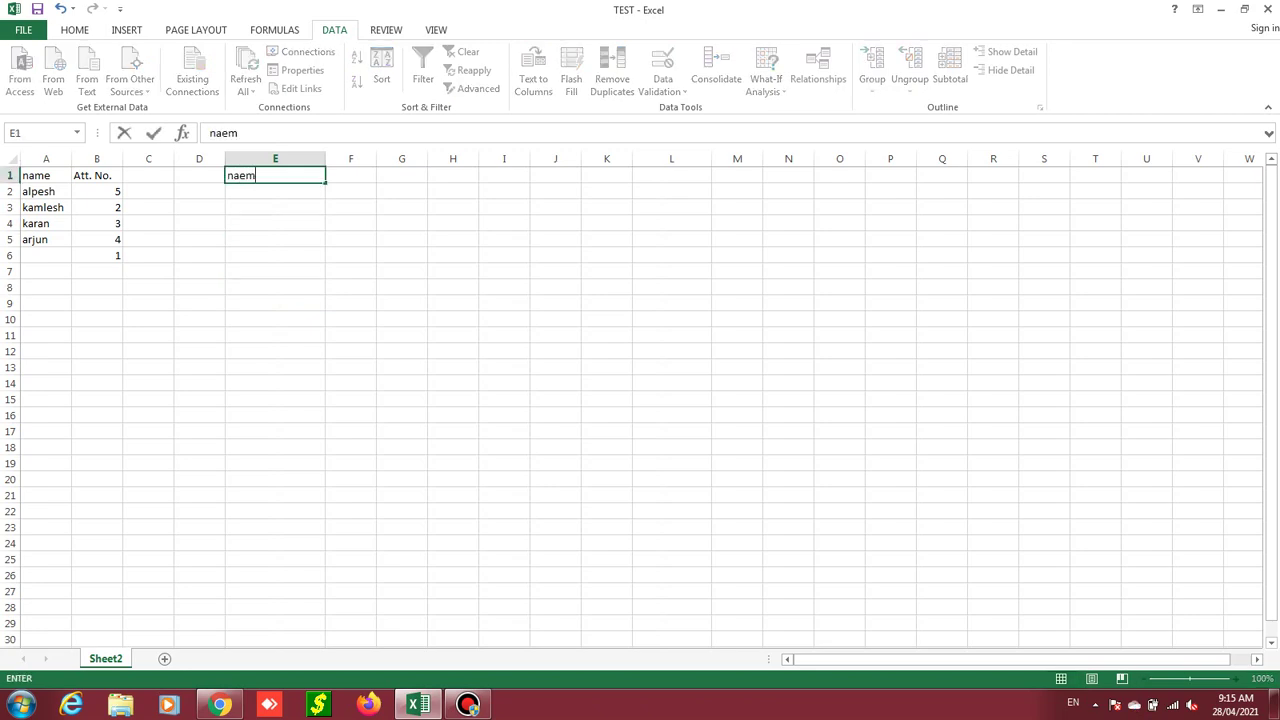
key("BackSpace")
key("BackSpace")
key("BackSpace")
key("BackSpace")
Step: Add Sheet3 with 'name' in A1, briefly checking Sheet2's names
left_click(275, 381)
left_click(165, 658)
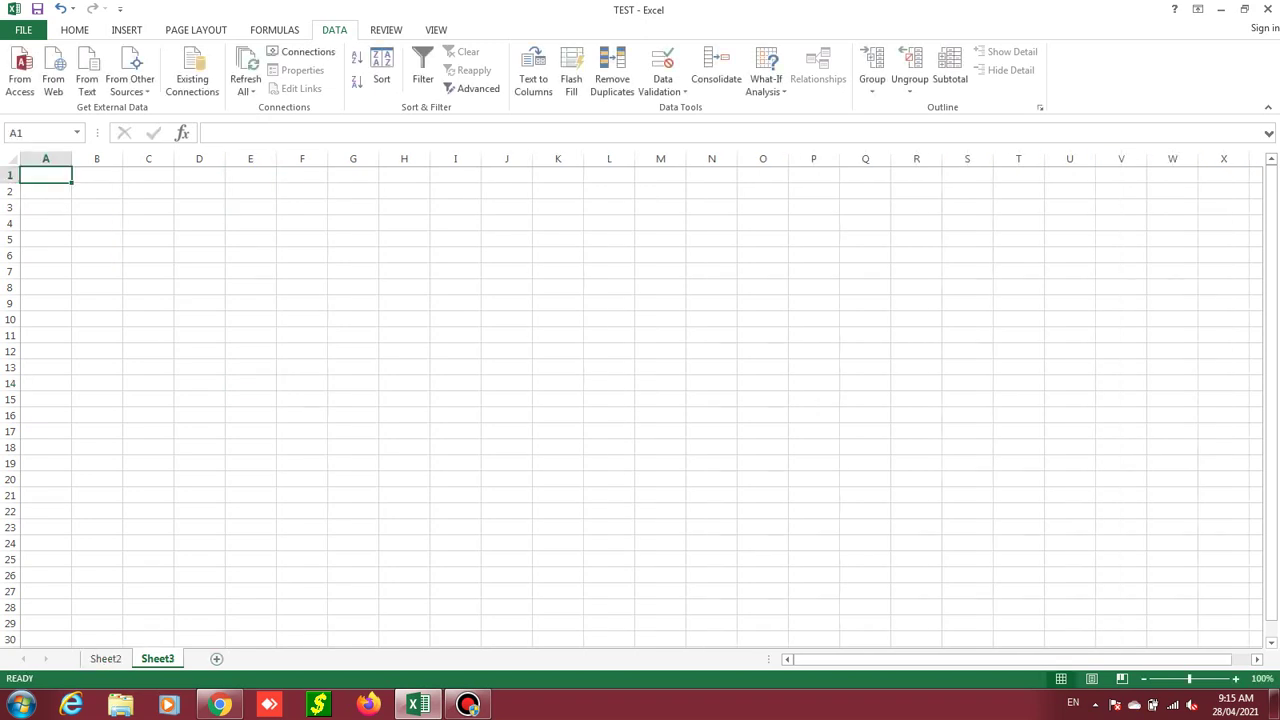
type("name")
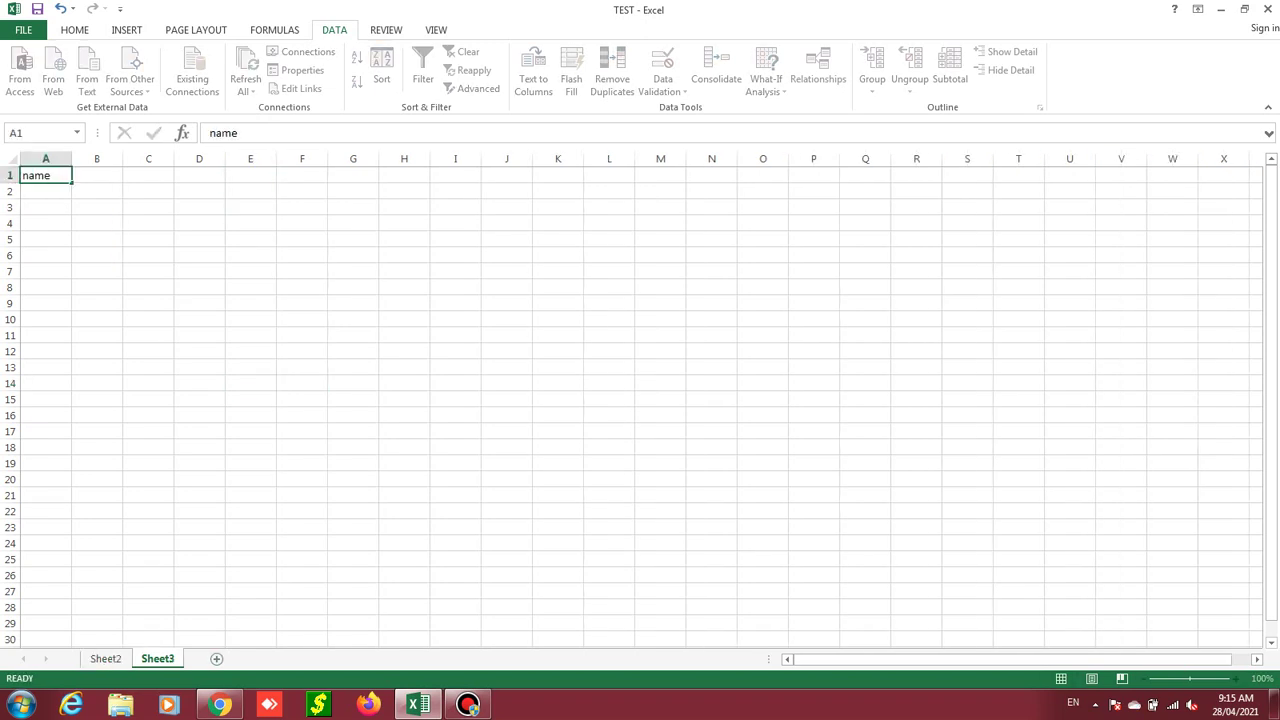
key("Return")
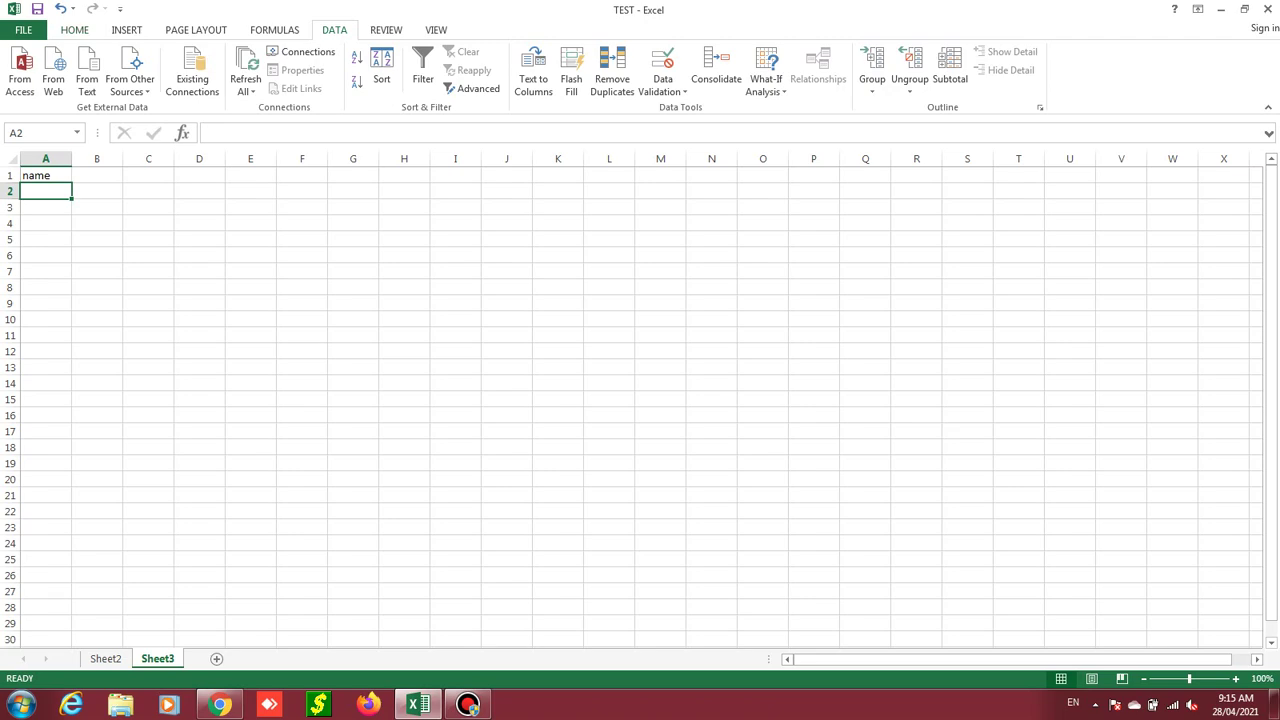
key("ctrl+Page_Up")
key("ctrl+Page_Down")
Step: Apply a List validation to Sheet3 column A sourced from Sheet2!$A$2:$A$5
left_click(45, 158)
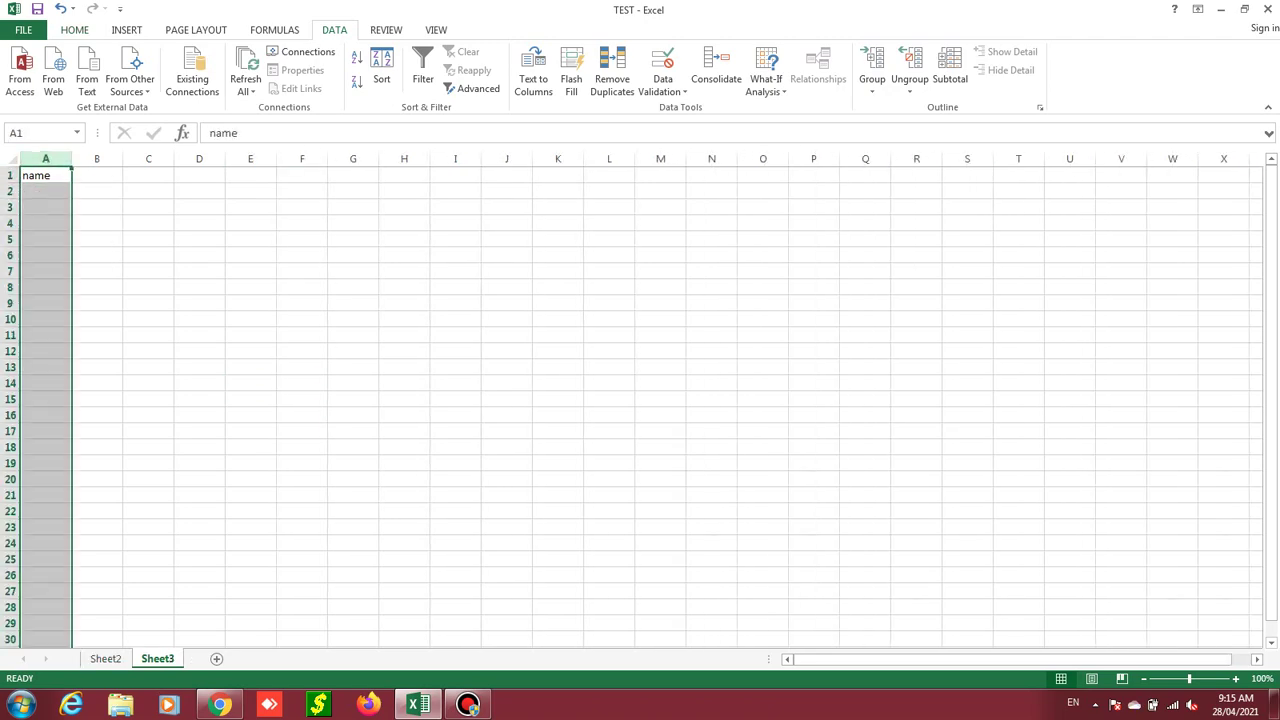
left_click(662, 68)
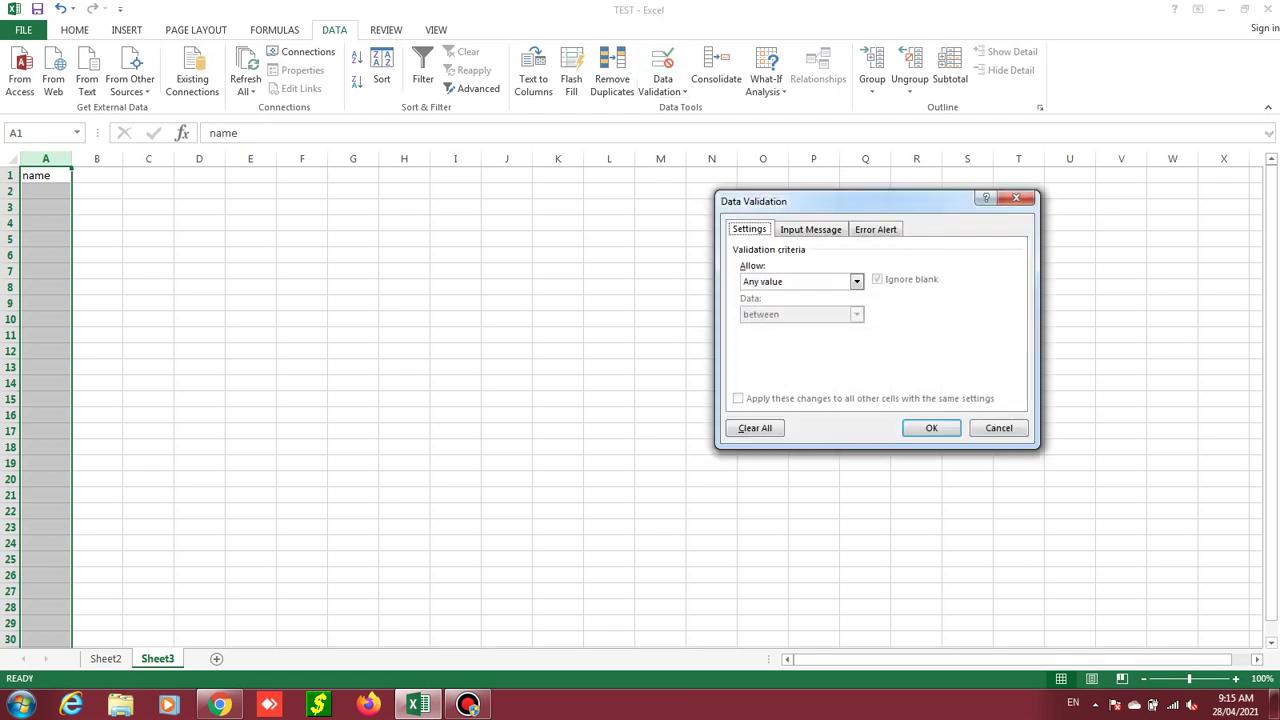
key("alt+Down")
key("Down")
key("Down")
key("Down")
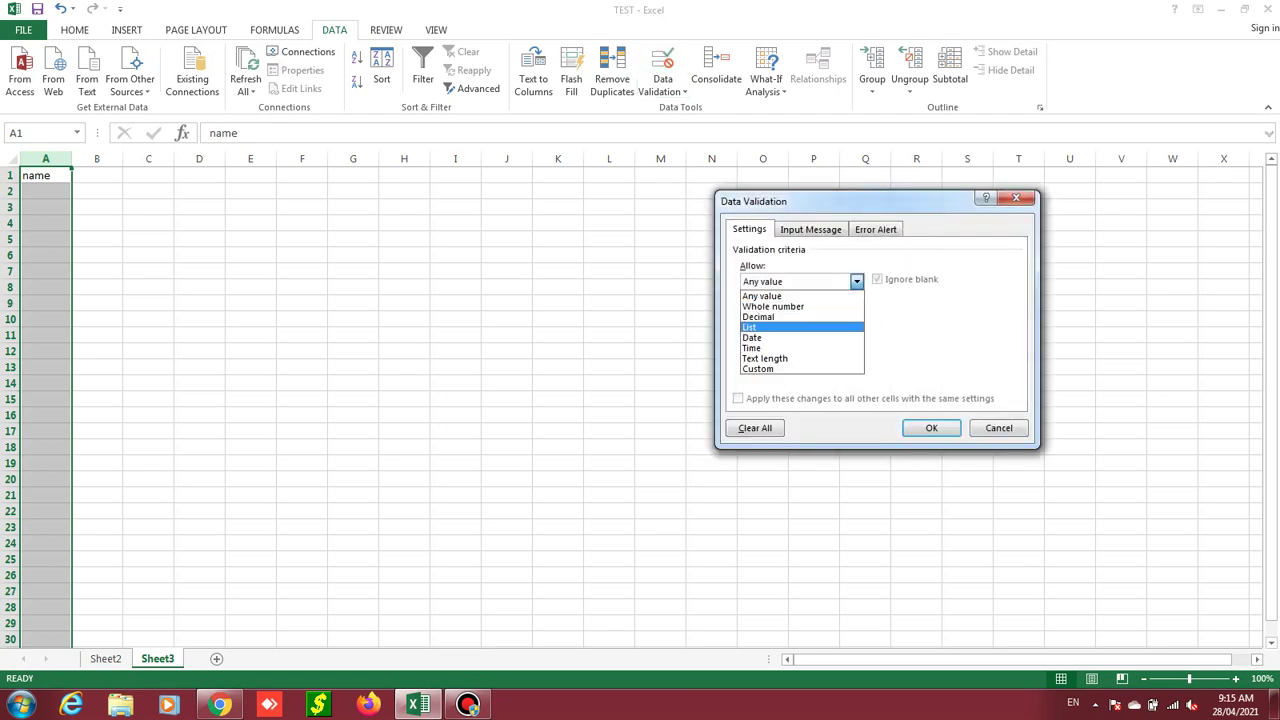
key("Return")
left_click(949, 346)
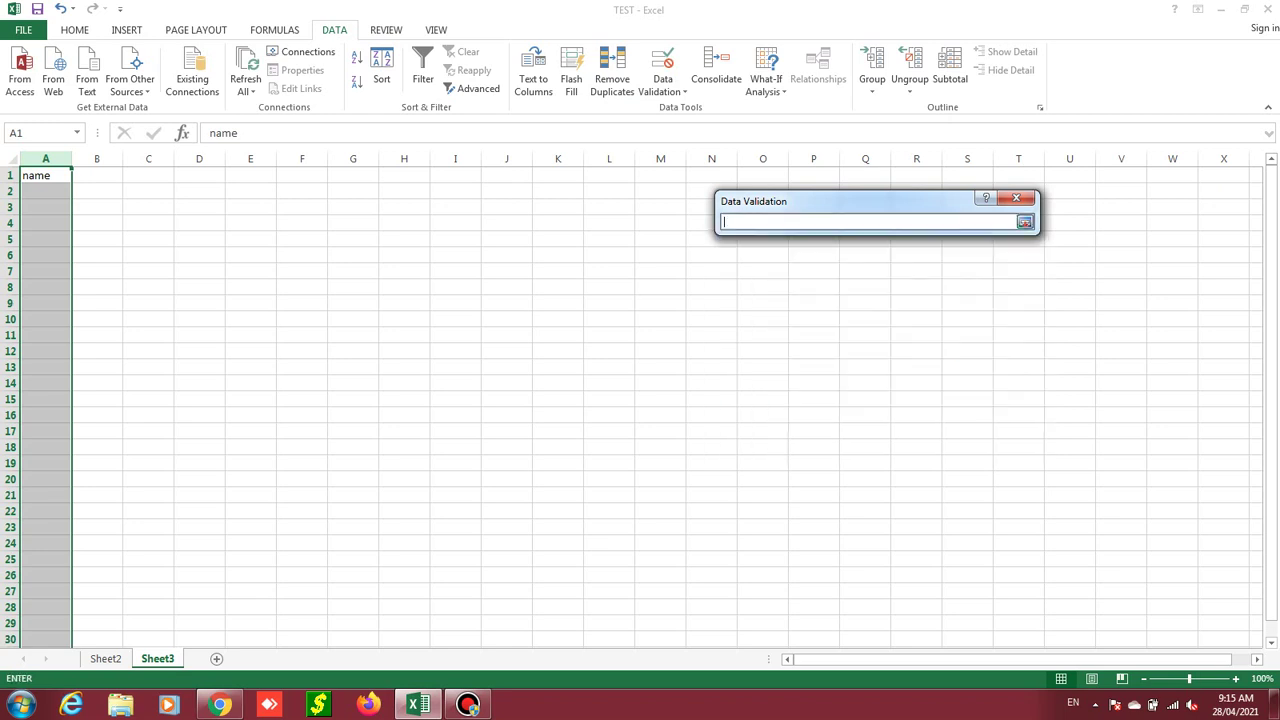
left_click(105, 658)
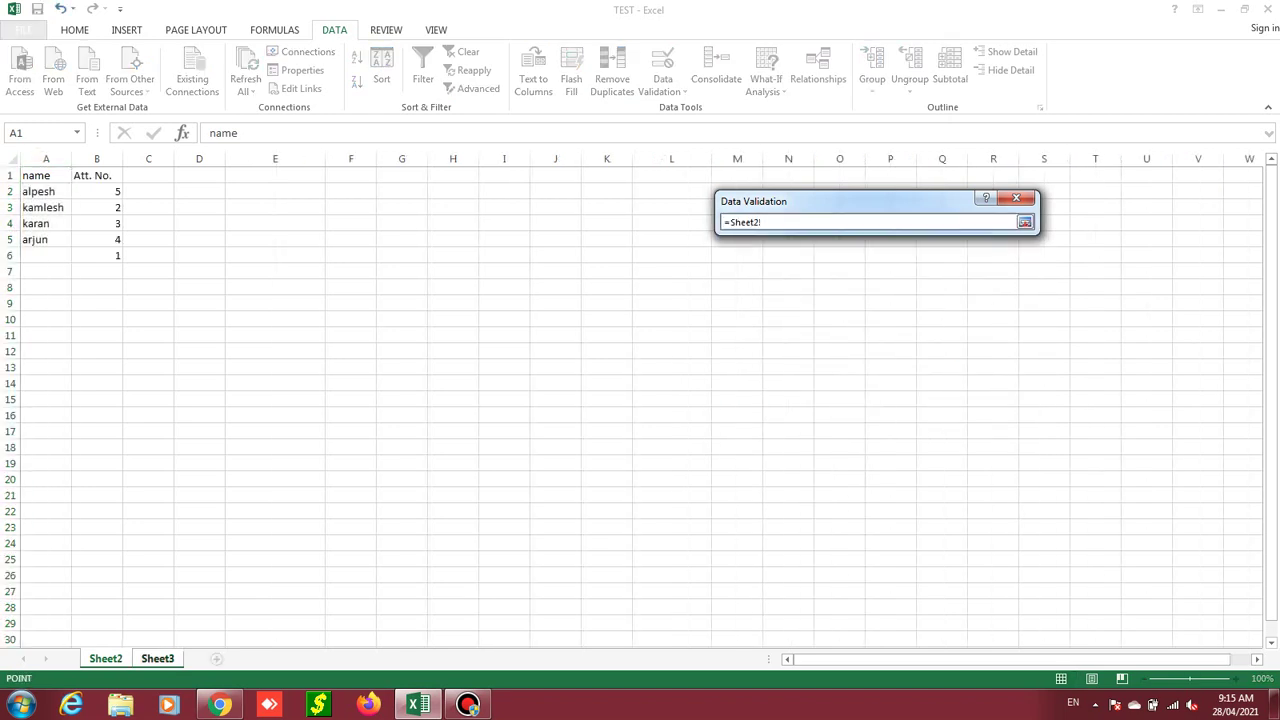
left_click_drag(45, 191, 45, 239)
key("Return")
left_click(929, 428)
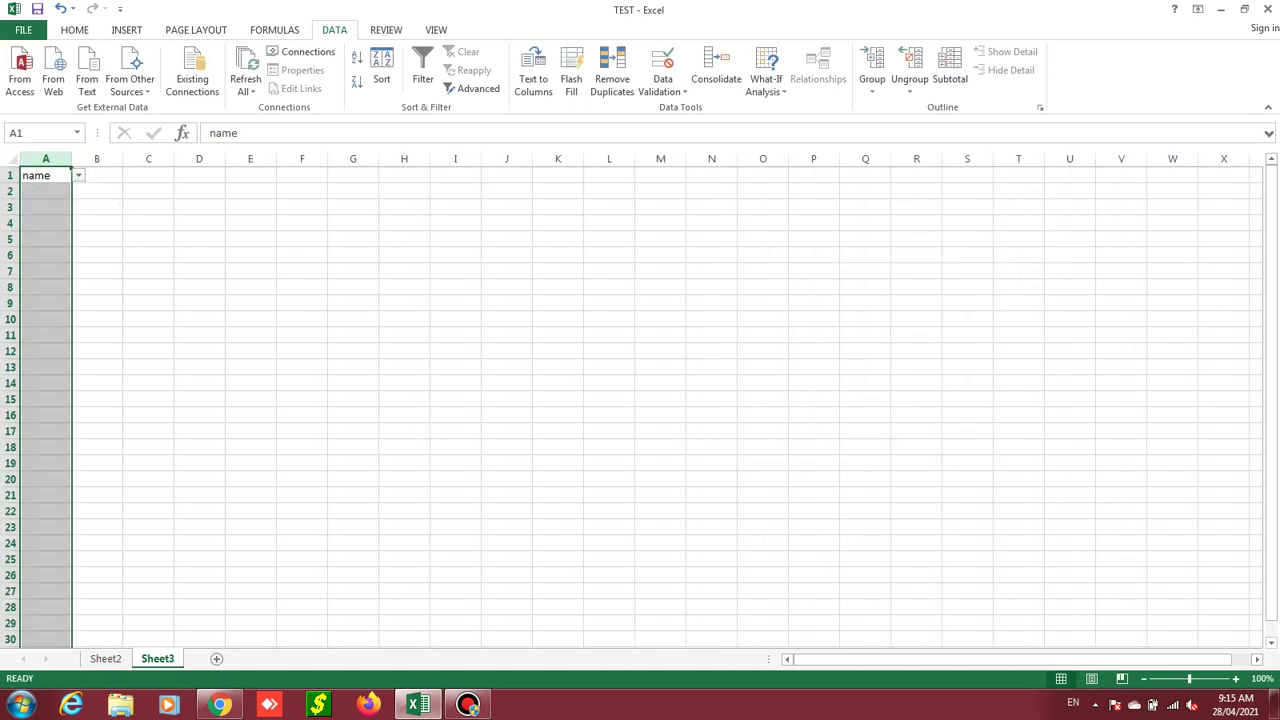
Step: Pick a student name for cell A3 from its dropdown list
left_click(45, 207)
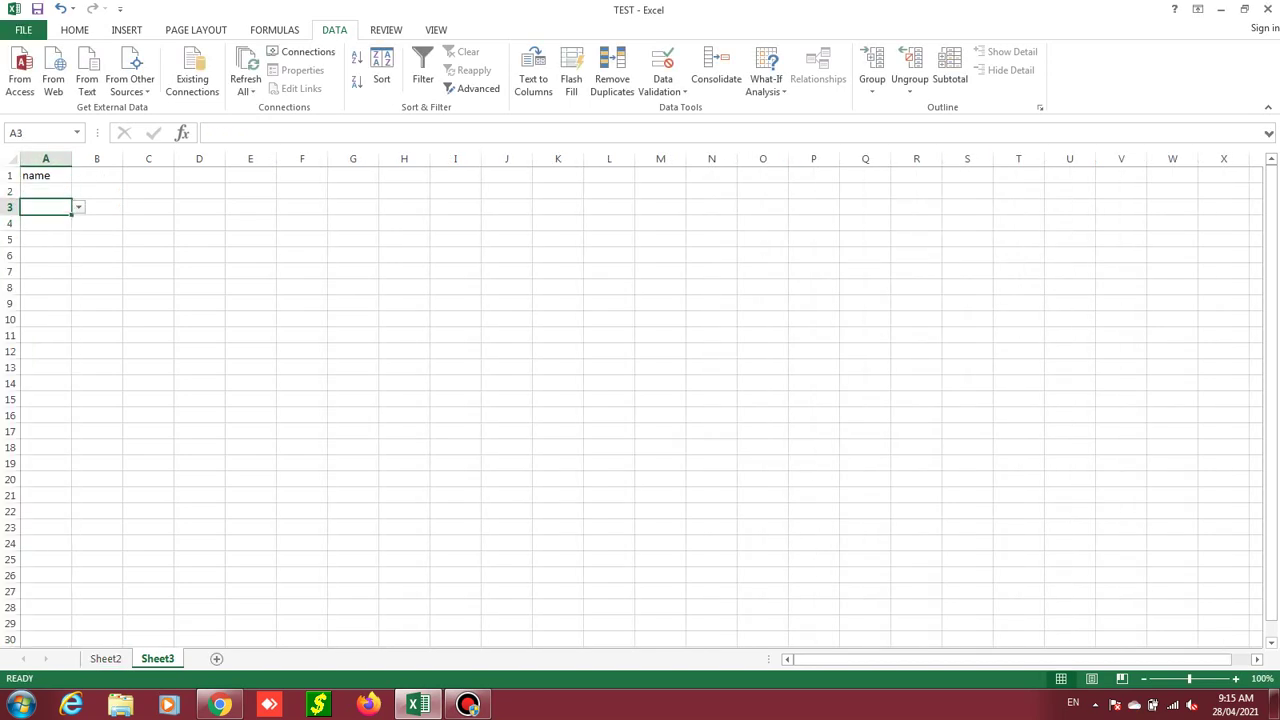
left_click(78, 207)
left_click(40, 242)
Step: Reopen Data Validation for A3 and set Allow to Date
left_click(662, 62)
left_click(856, 281)
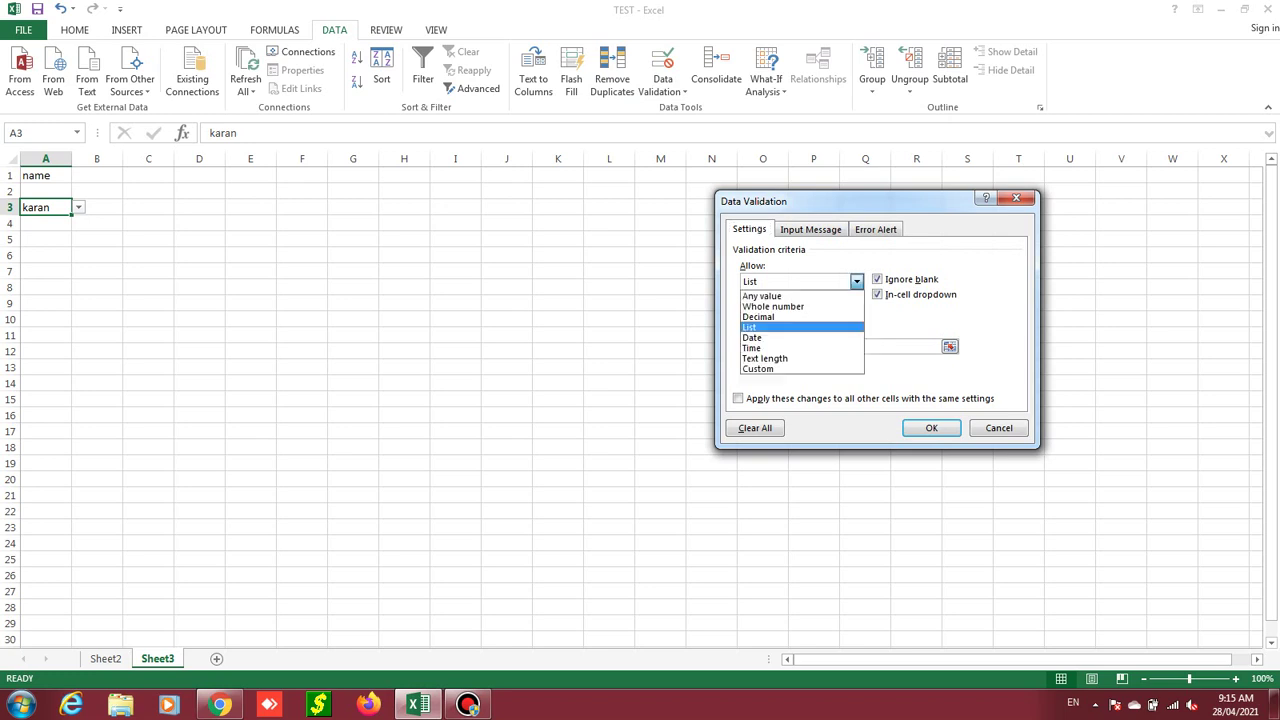
left_click(752, 337)
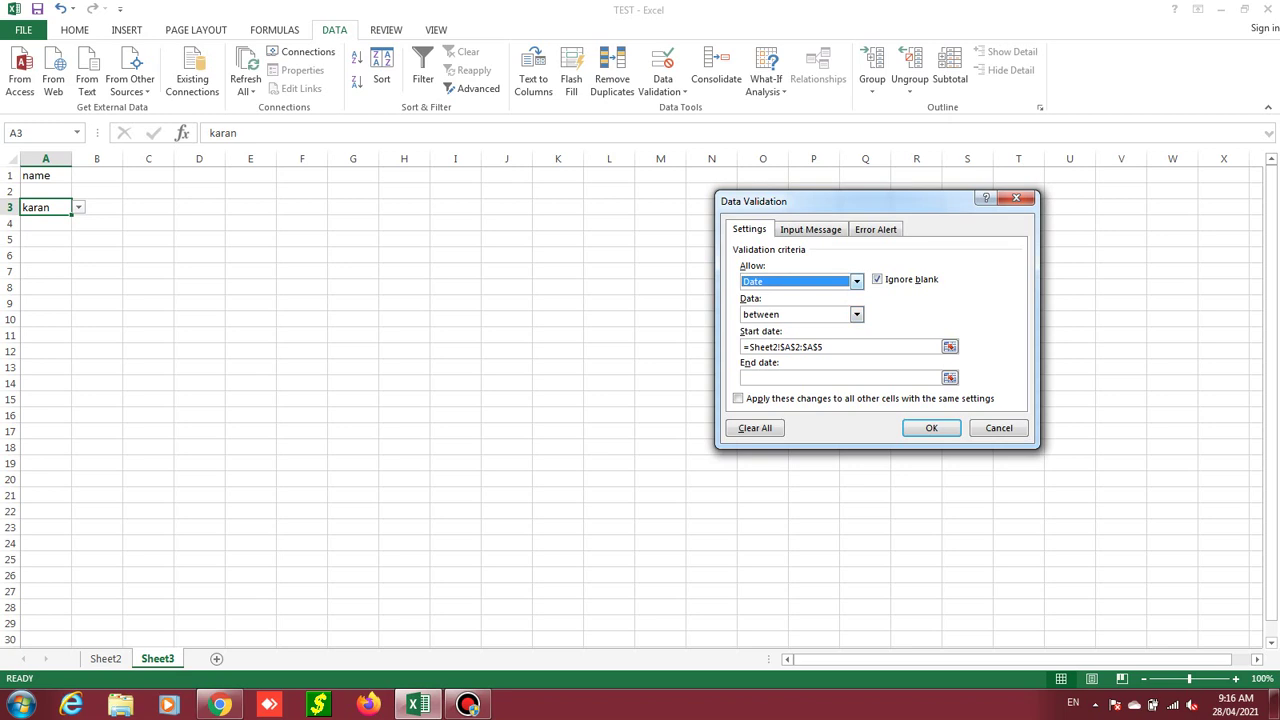
Step: Set Allow to Time and browse the comparison options, keeping 'between'
key("alt+Down")
key("Down")
key("Return")
key("Tab")
key("alt+Down")
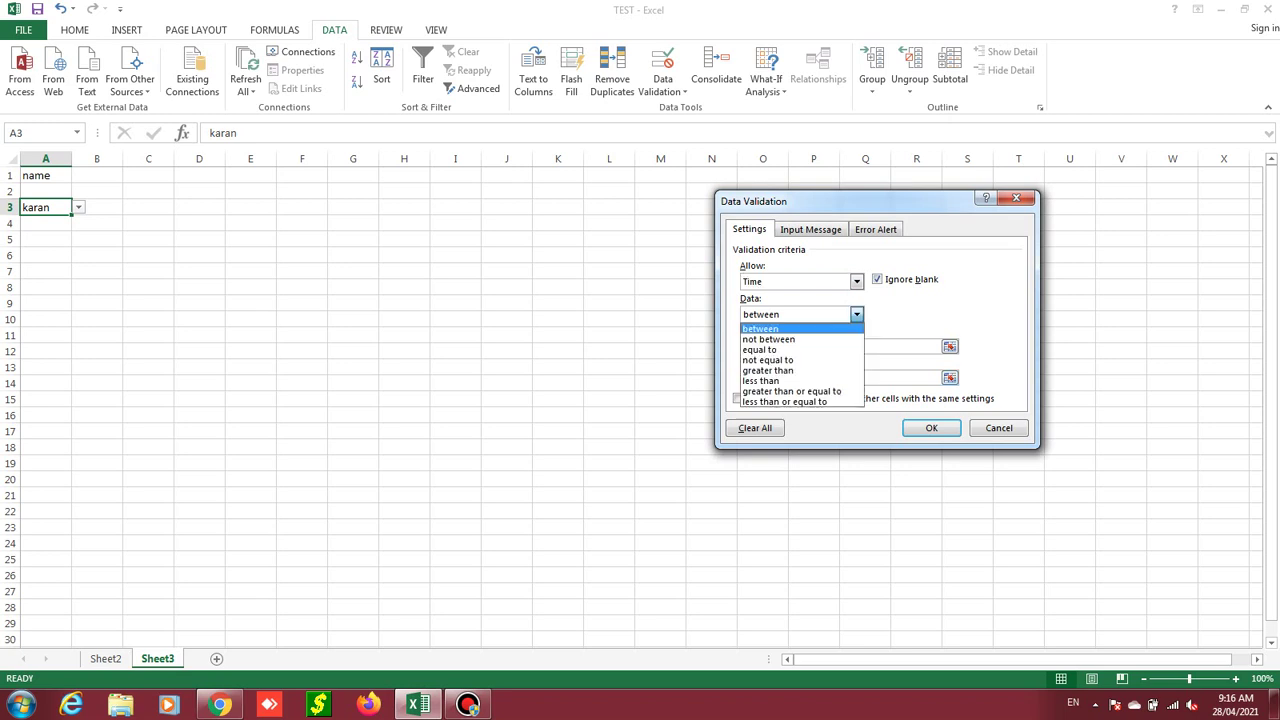
key("Down")
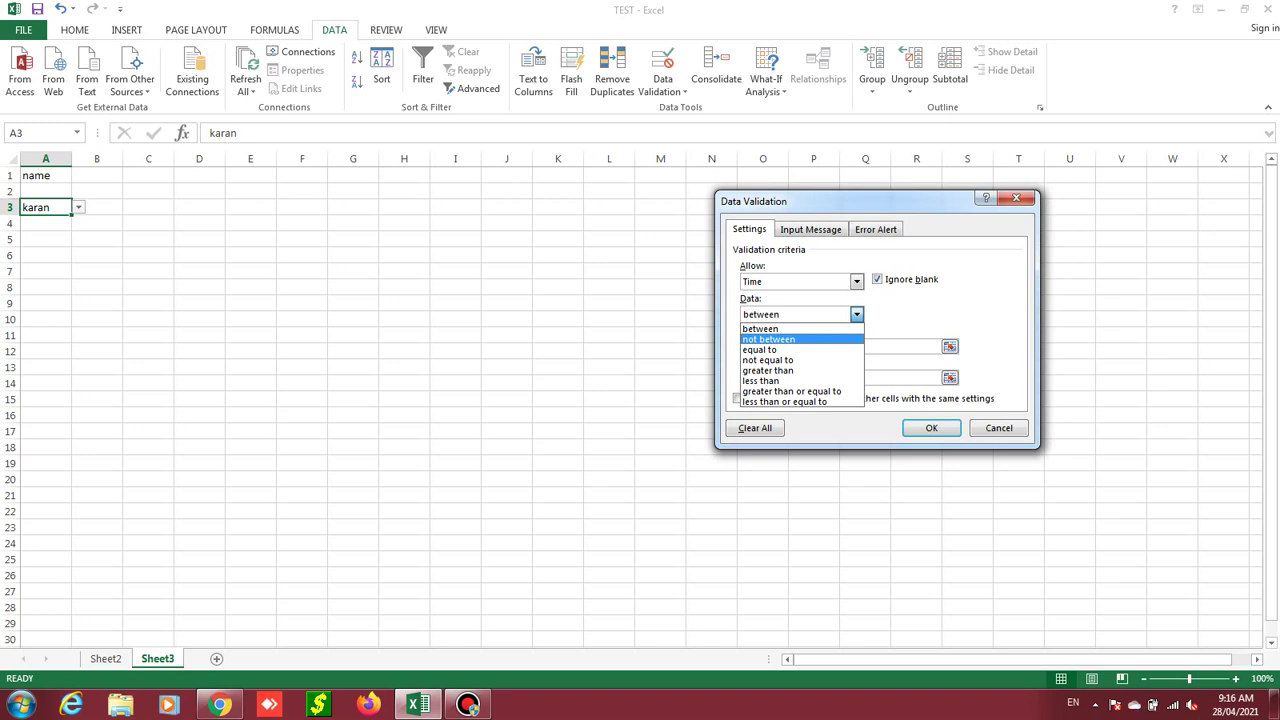
key("Escape")
Step: Change the Allow type to Custom
key("shift+Tab")
key("alt+Down")
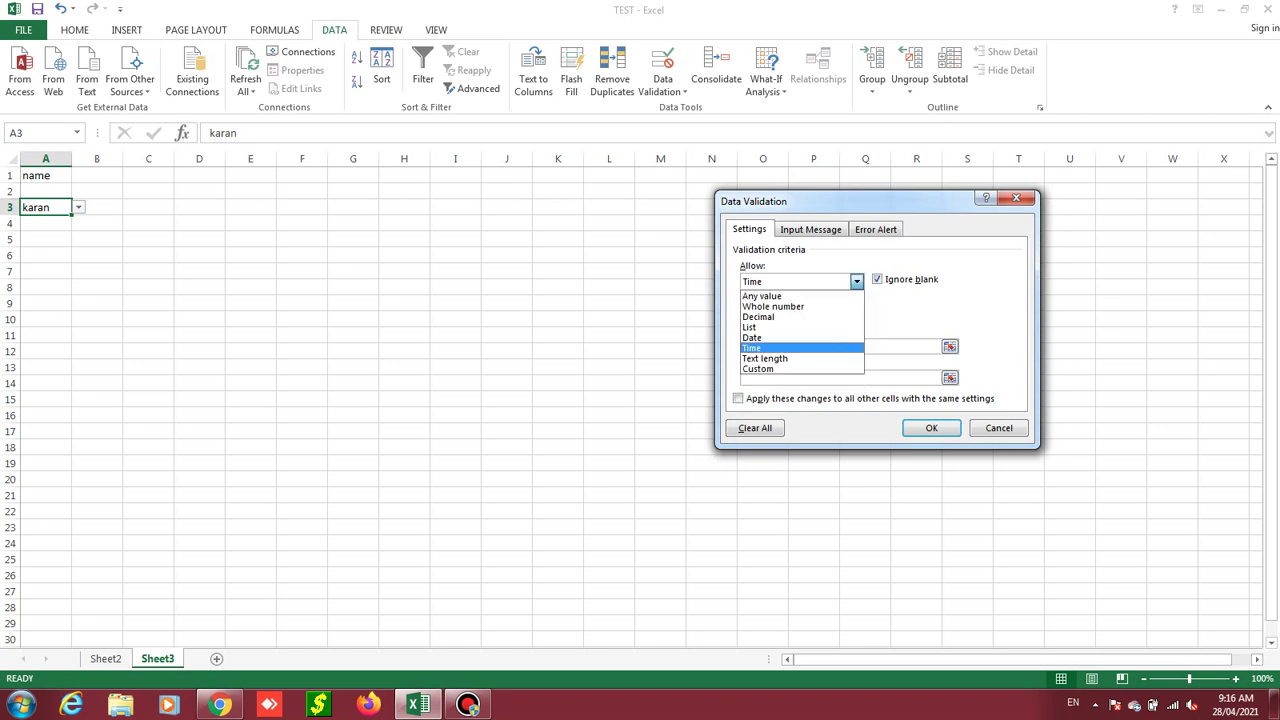
key("Down")
key("Down")
key("Return")
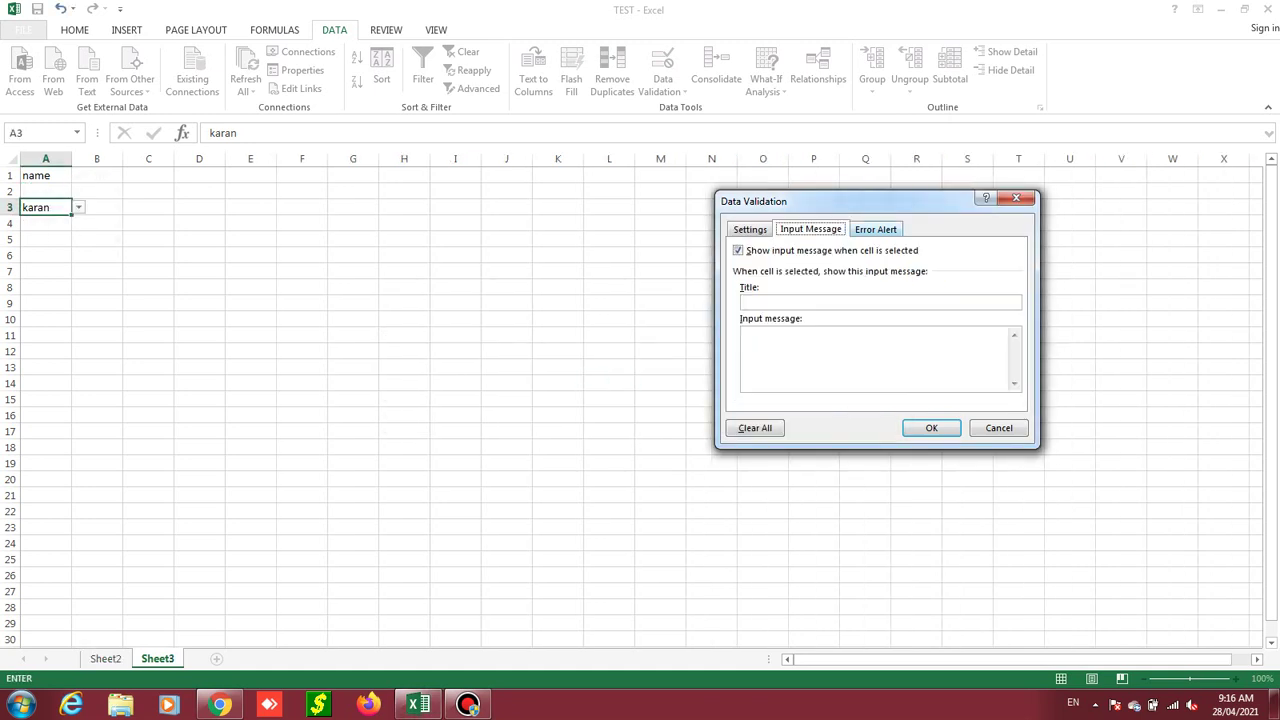
Step: View the Input Message tab, then the Error Alert tab with Stop style
left_click(810, 229)
left_click(876, 229)
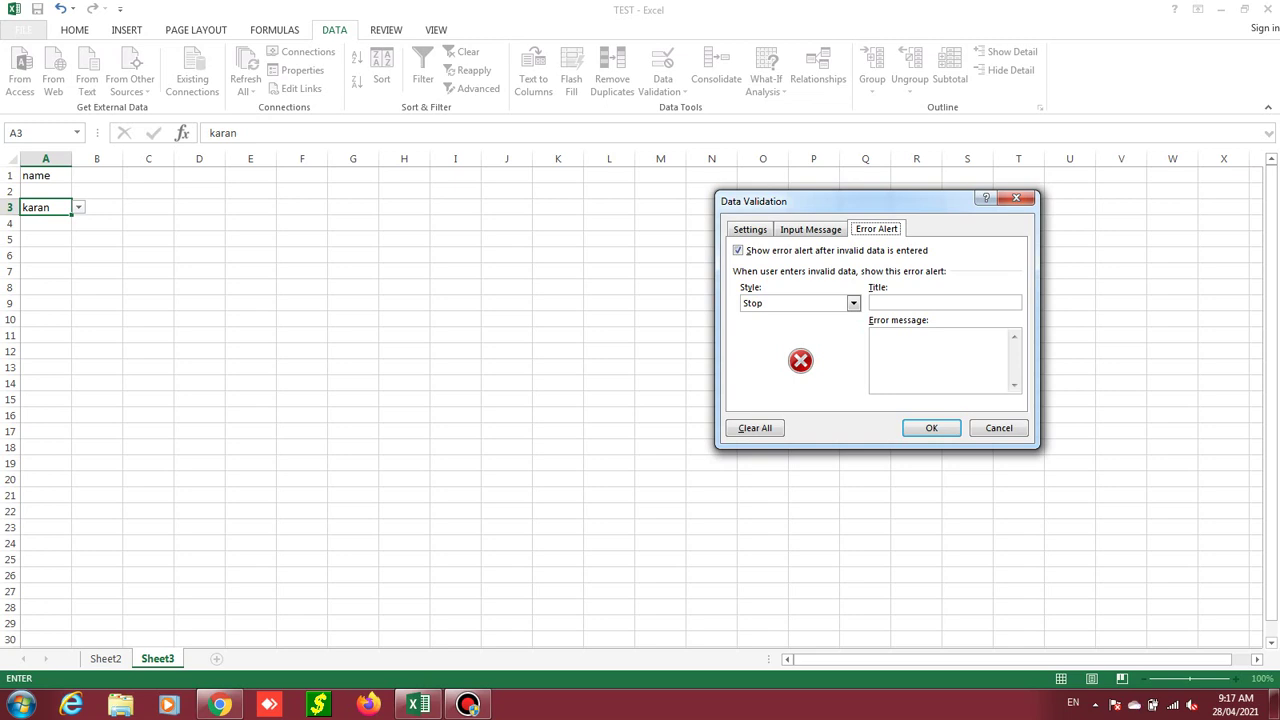
Step: Close Data Validation without applying changes and select cell C5
left_click(1016, 197)
left_click(148, 238)
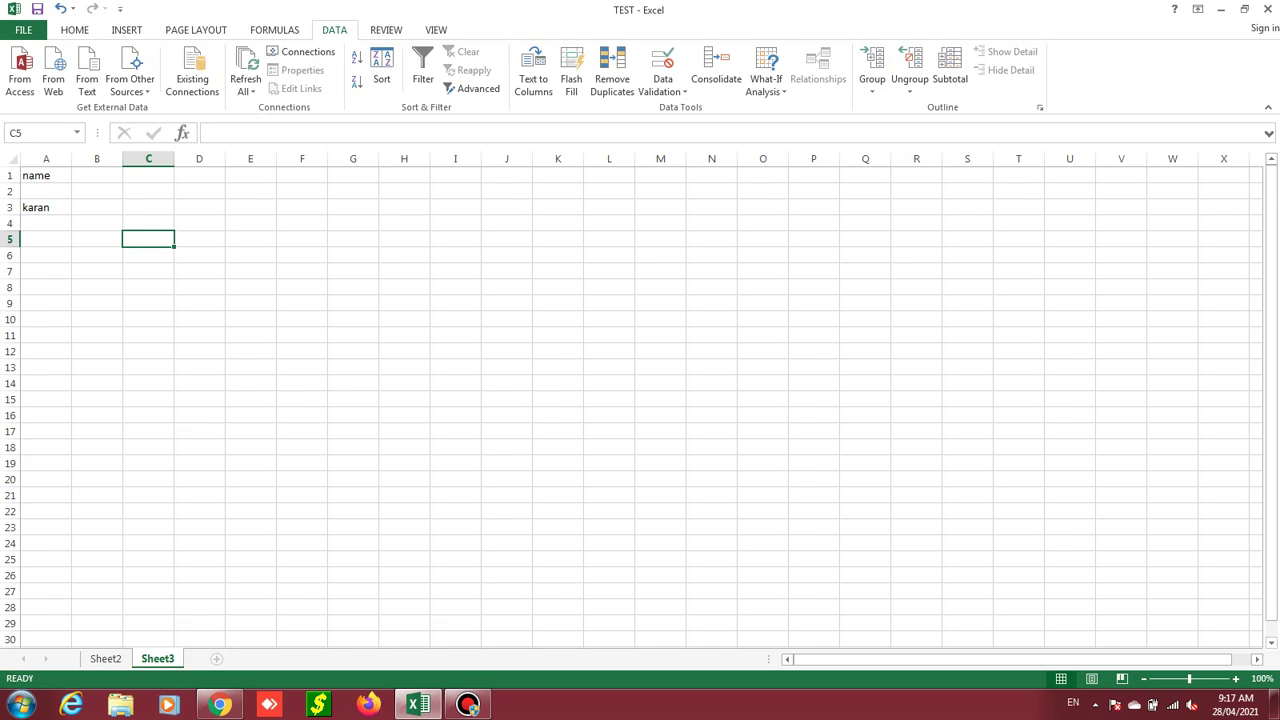
Step: Bring the Bandicam recorder window up over the Excel workbook from the taskbar
left_click(467, 705)
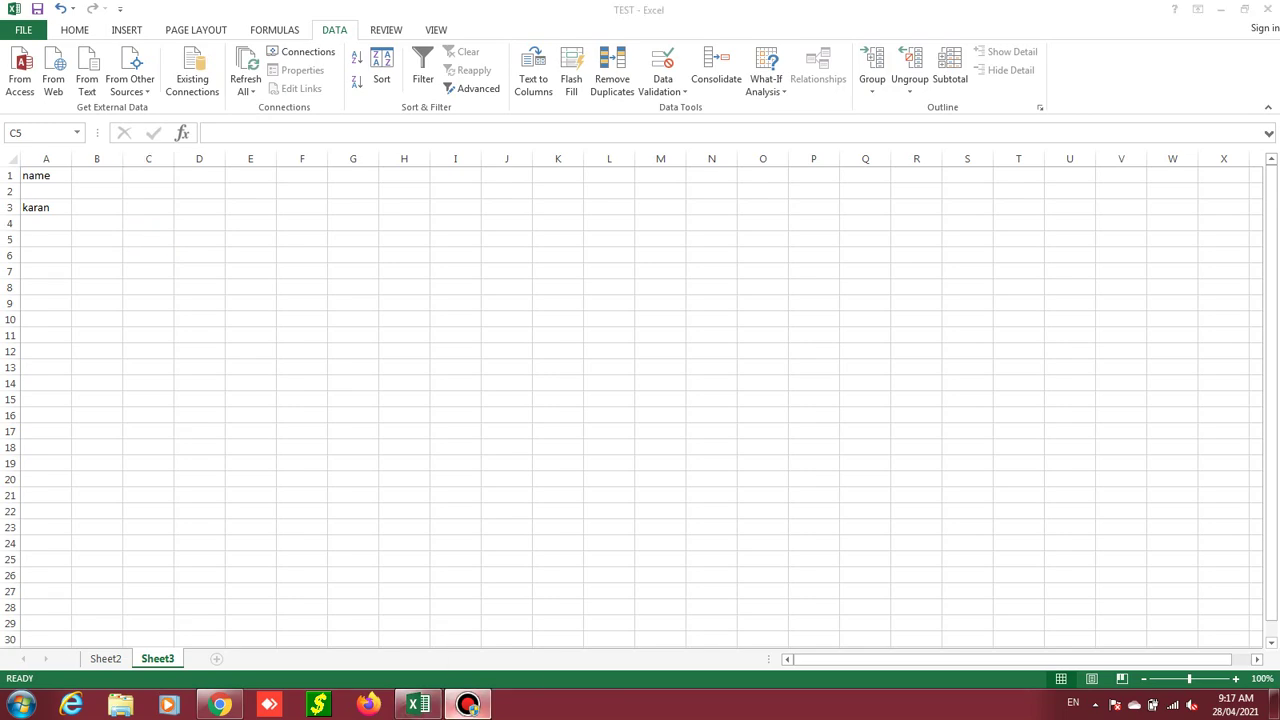